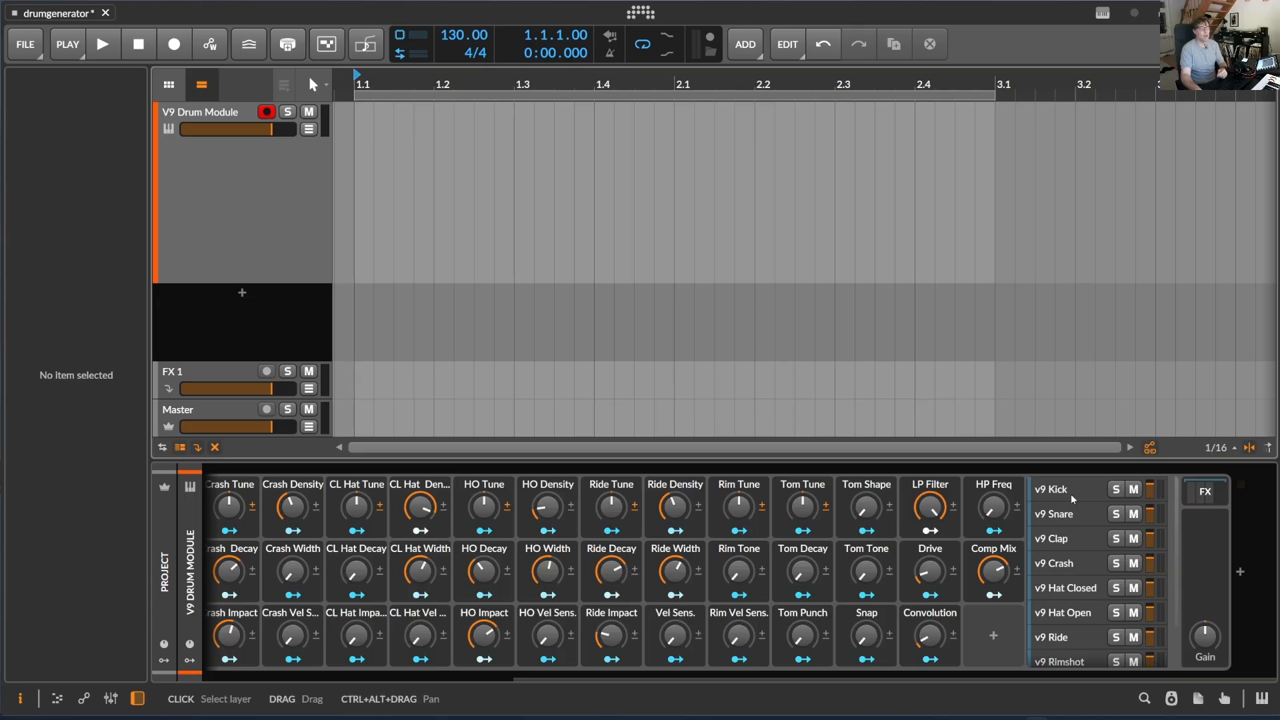
Step: Examine the V9 Drum Module's remote knobs and the devices in its v9 Kick layer, and view the DrumPatternGenerator controls
scroll(1073, 499, down, 2)
scroll(1073, 500, up, 2)
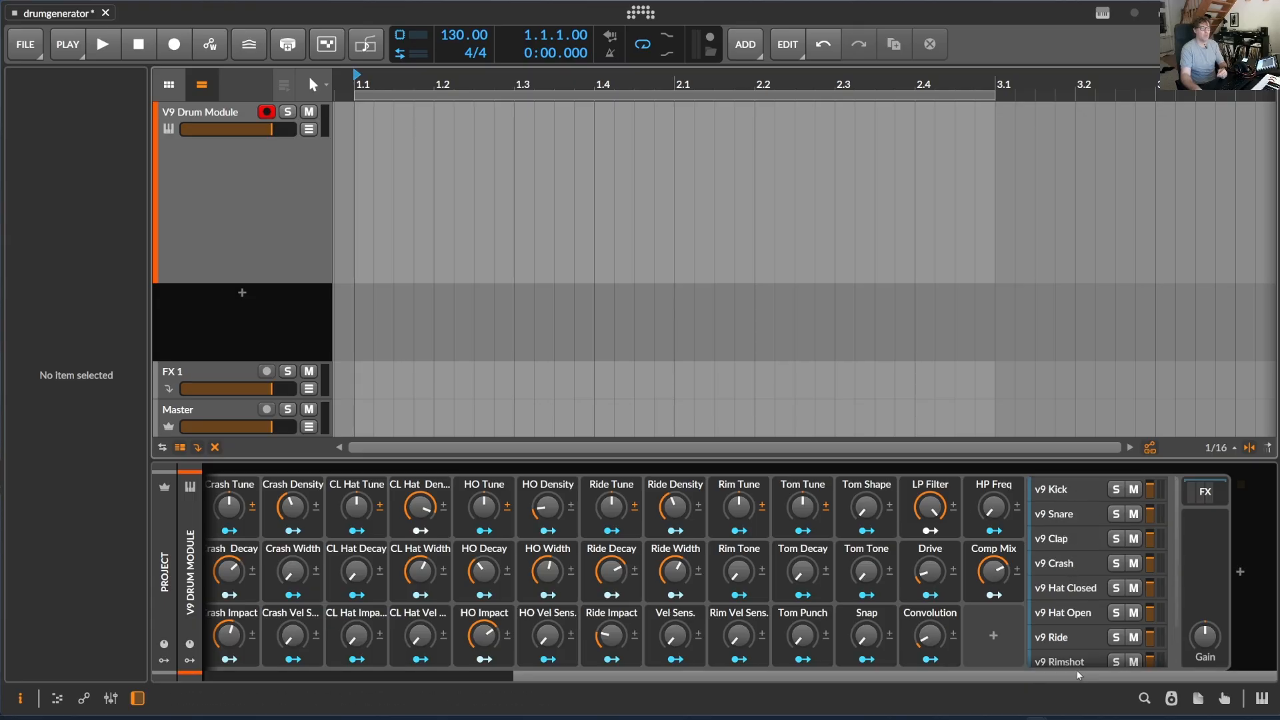
drag(1048, 678, 700, 691)
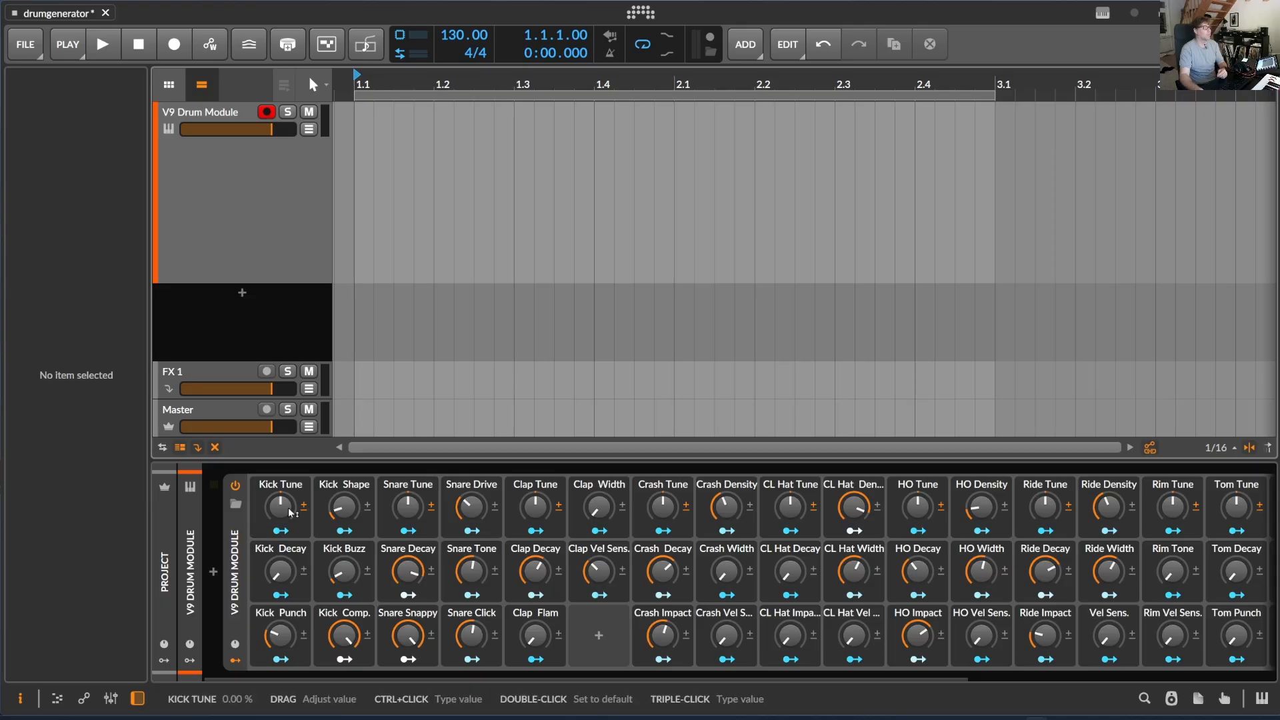
click(1073, 494)
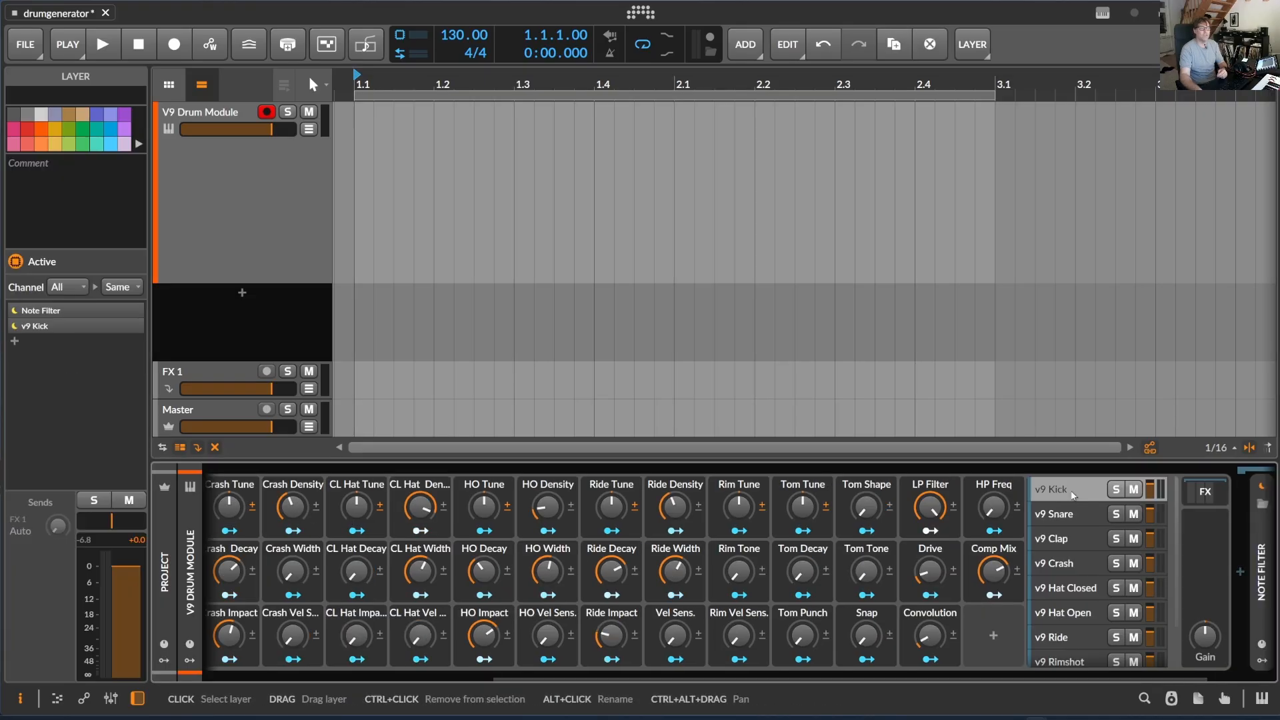
click(1073, 495)
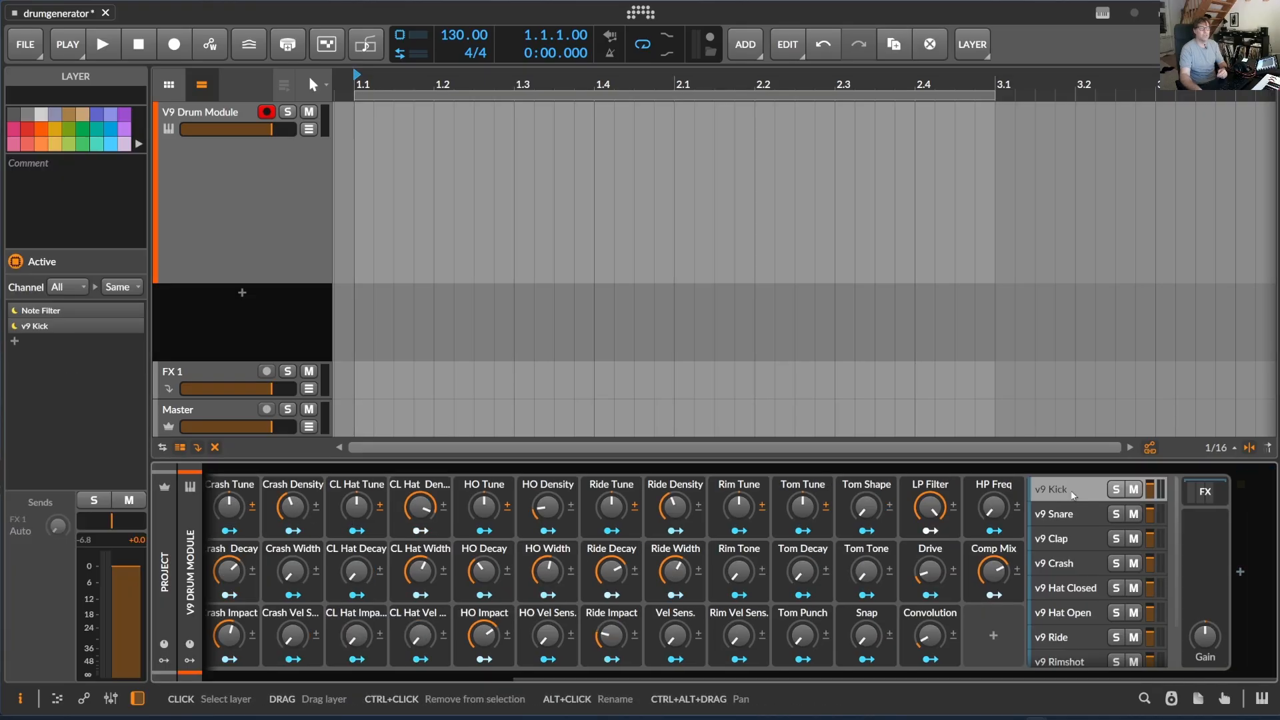
click(1073, 495)
drag(856, 680, 1151, 679)
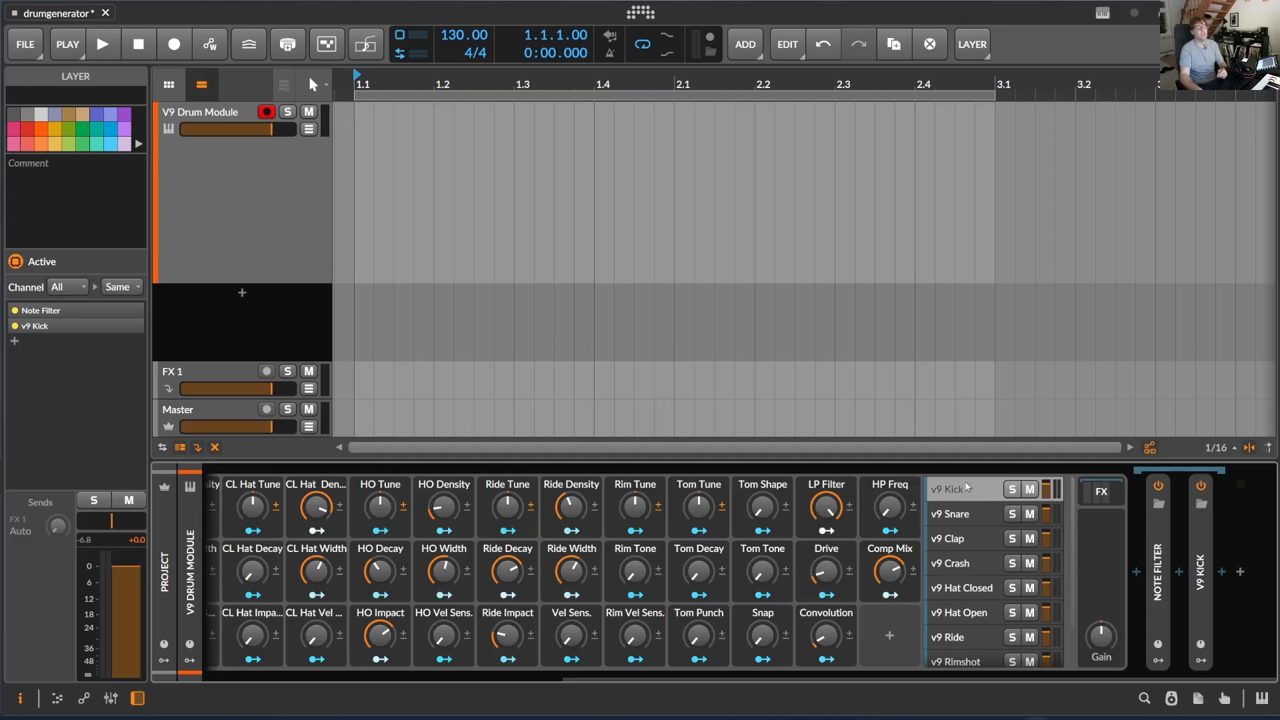
drag(924, 680, 401, 678)
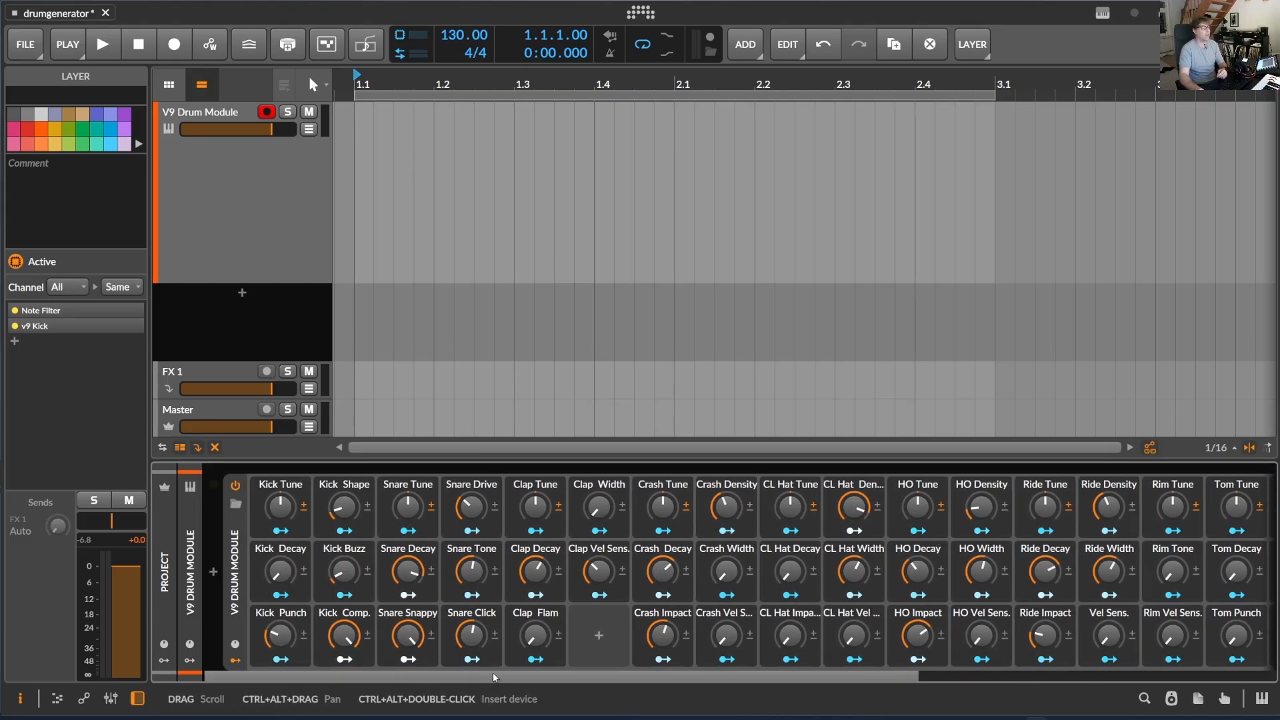
drag(493, 678, 746, 679)
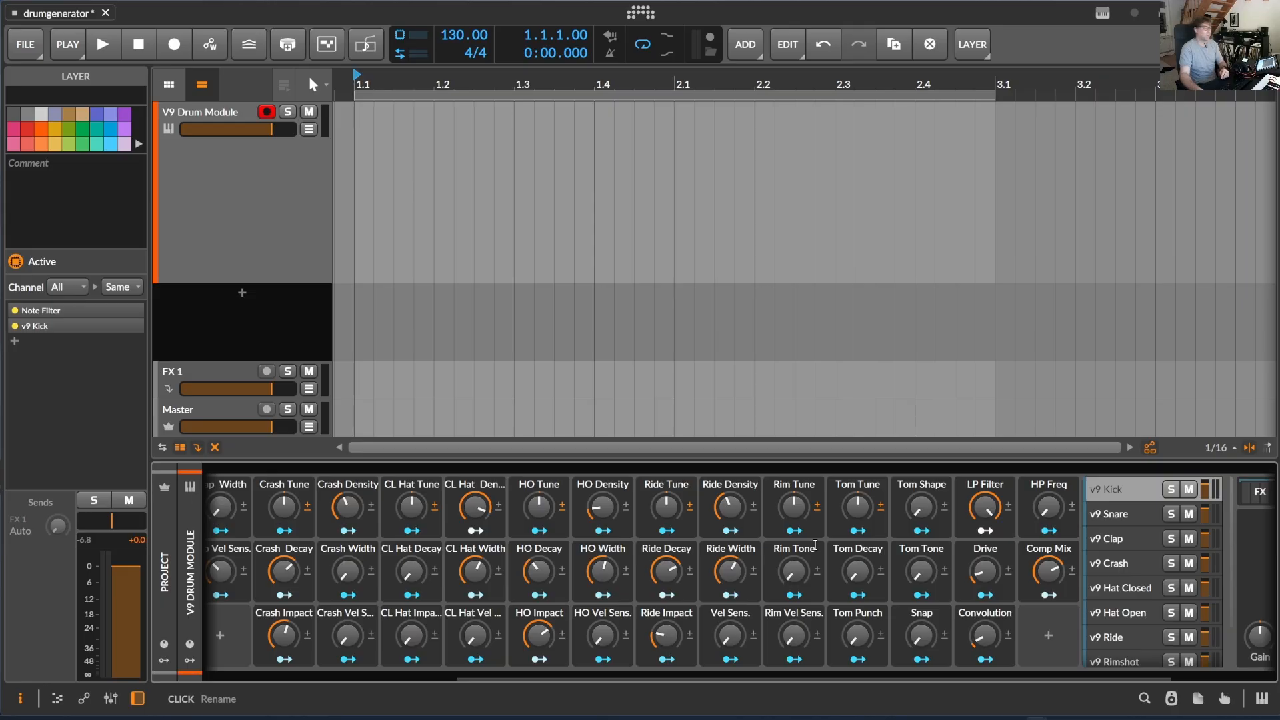
drag(724, 679, 498, 691)
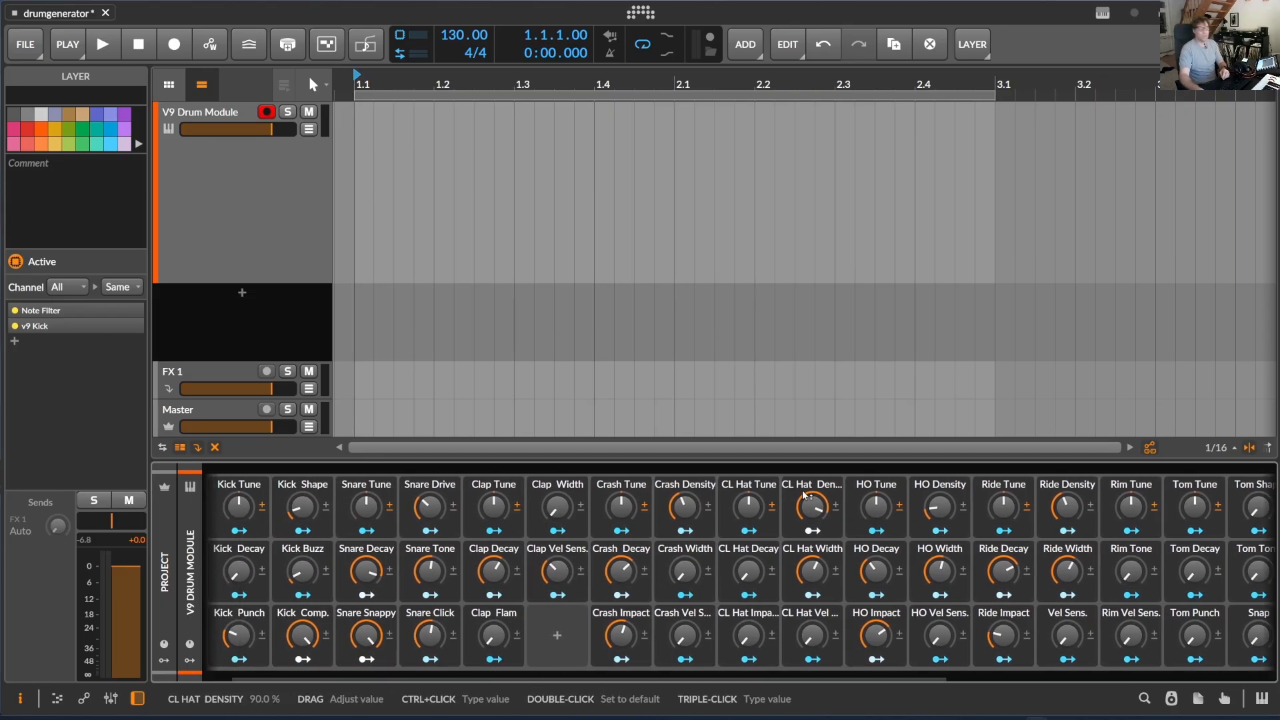
click(1106, 15)
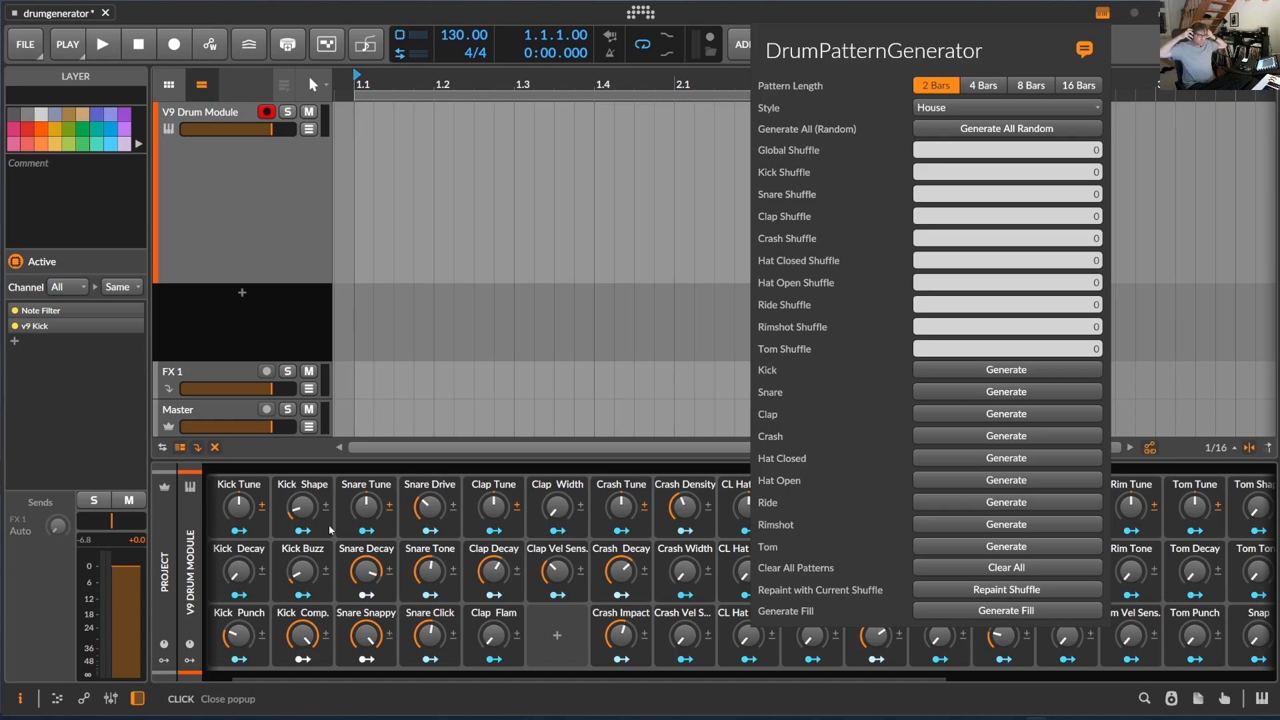
Step: Draw a two-bar clip on the V9 Drum Module track from bar 1 to bar 3 and select it
click(427, 84)
key(3)
drag(358, 112, 995, 113)
drag(417, 76, 417, 57)
click(407, 114)
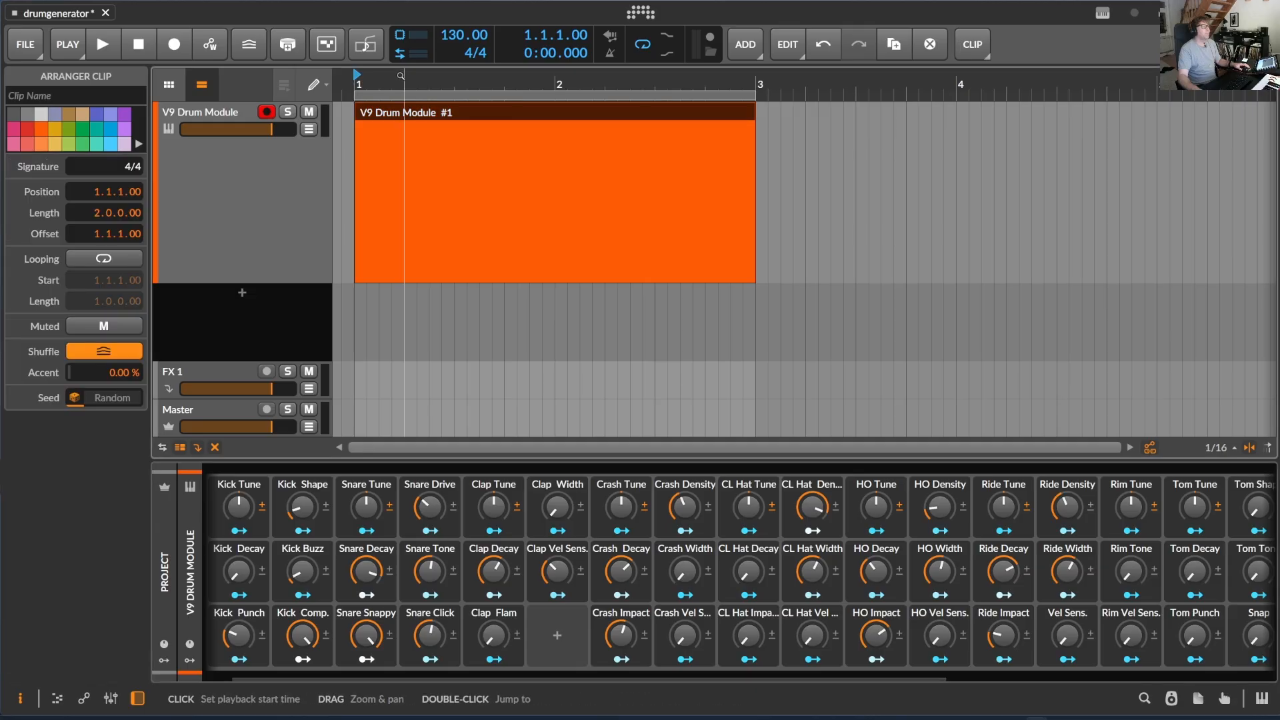
Step: Look up the GianaBrotherz scripts available for adding in the controller settings, and close the settings without adding one
click(640, 12)
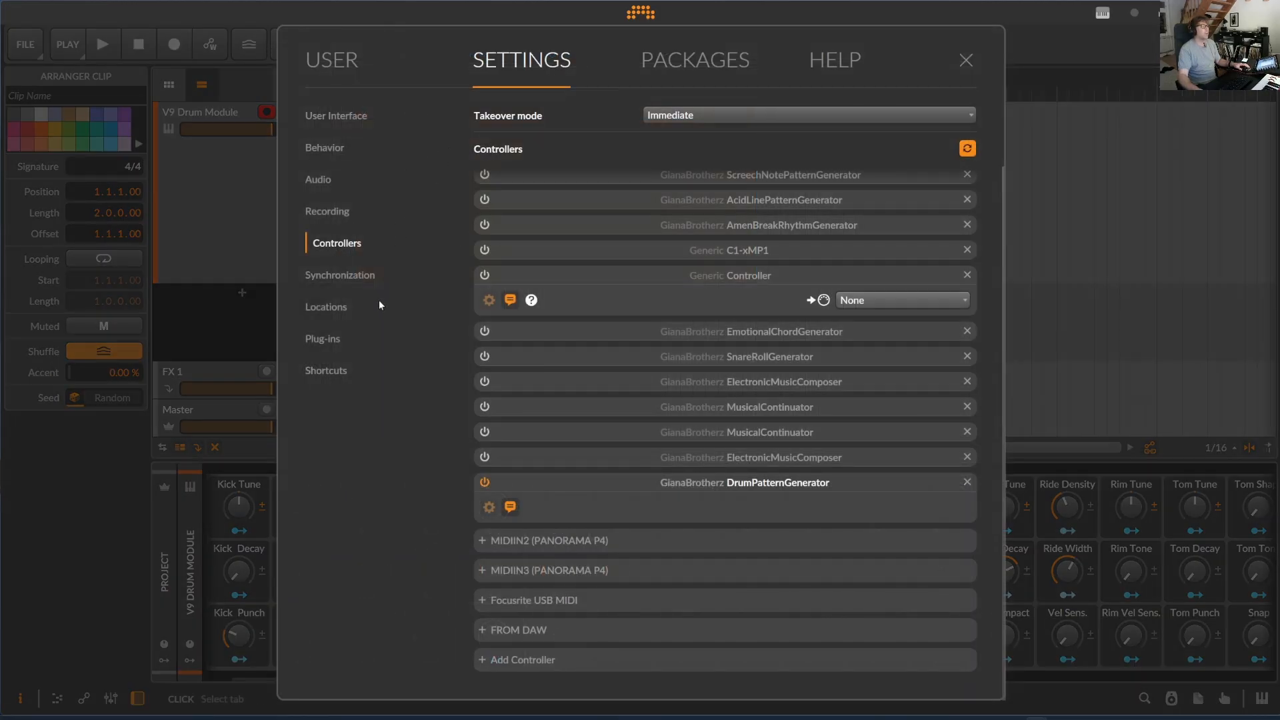
click(539, 659)
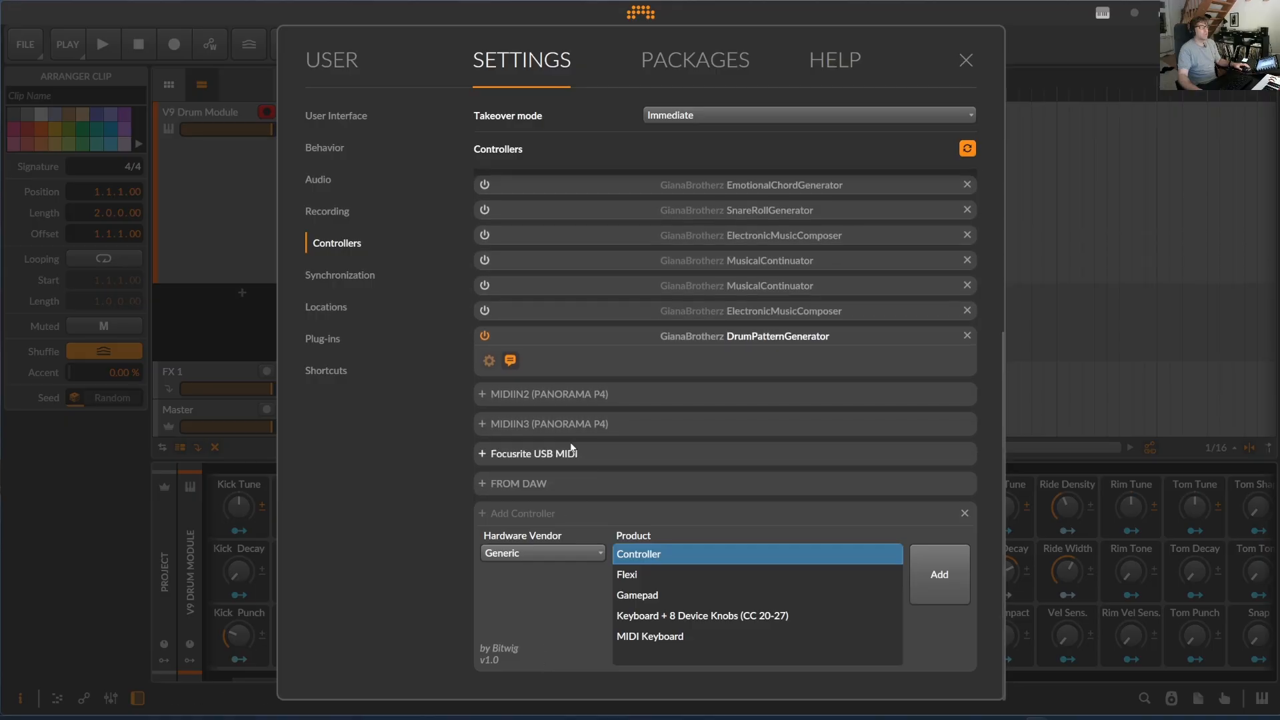
click(527, 561)
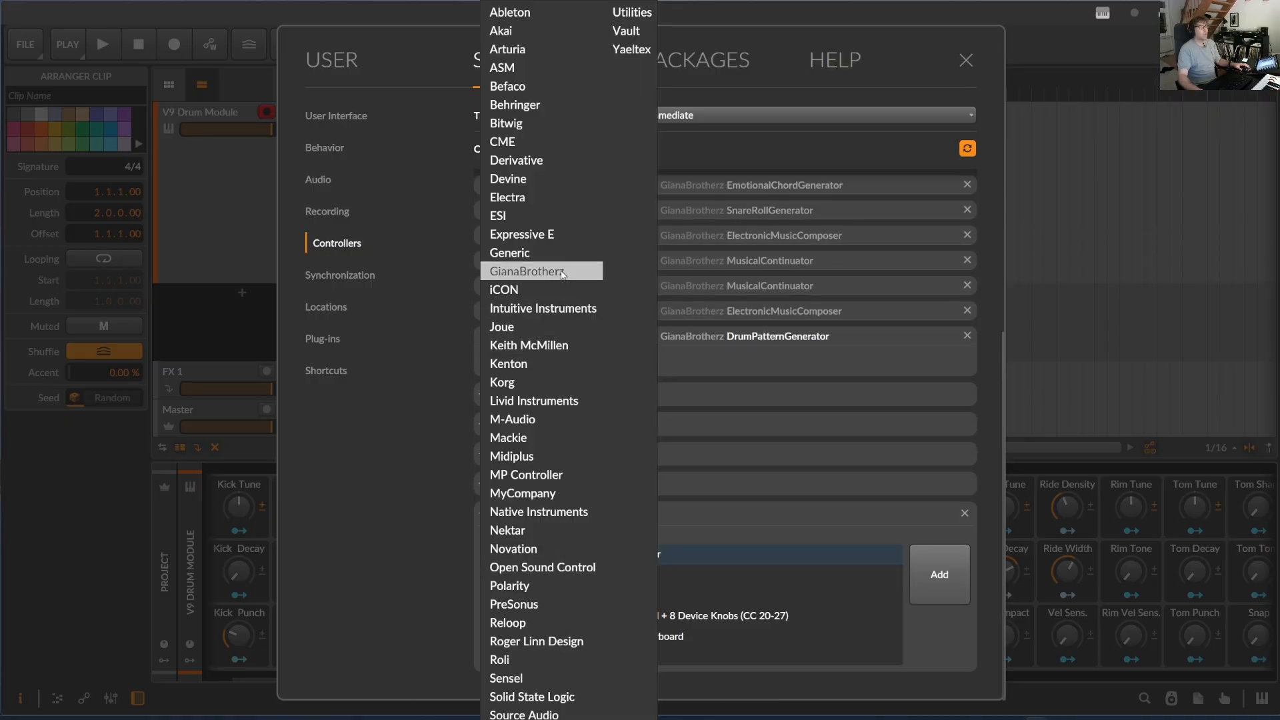
click(562, 272)
scroll(626, 597, down, 1)
scroll(667, 620, up, 1)
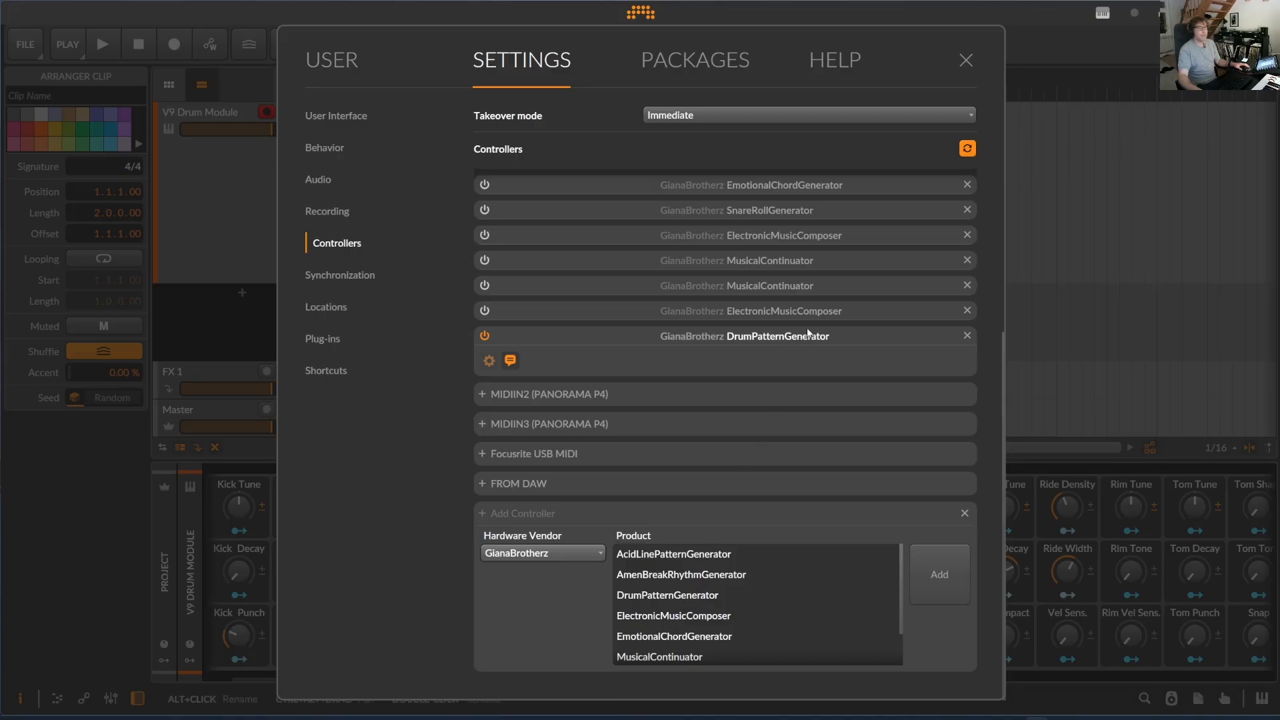
click(966, 60)
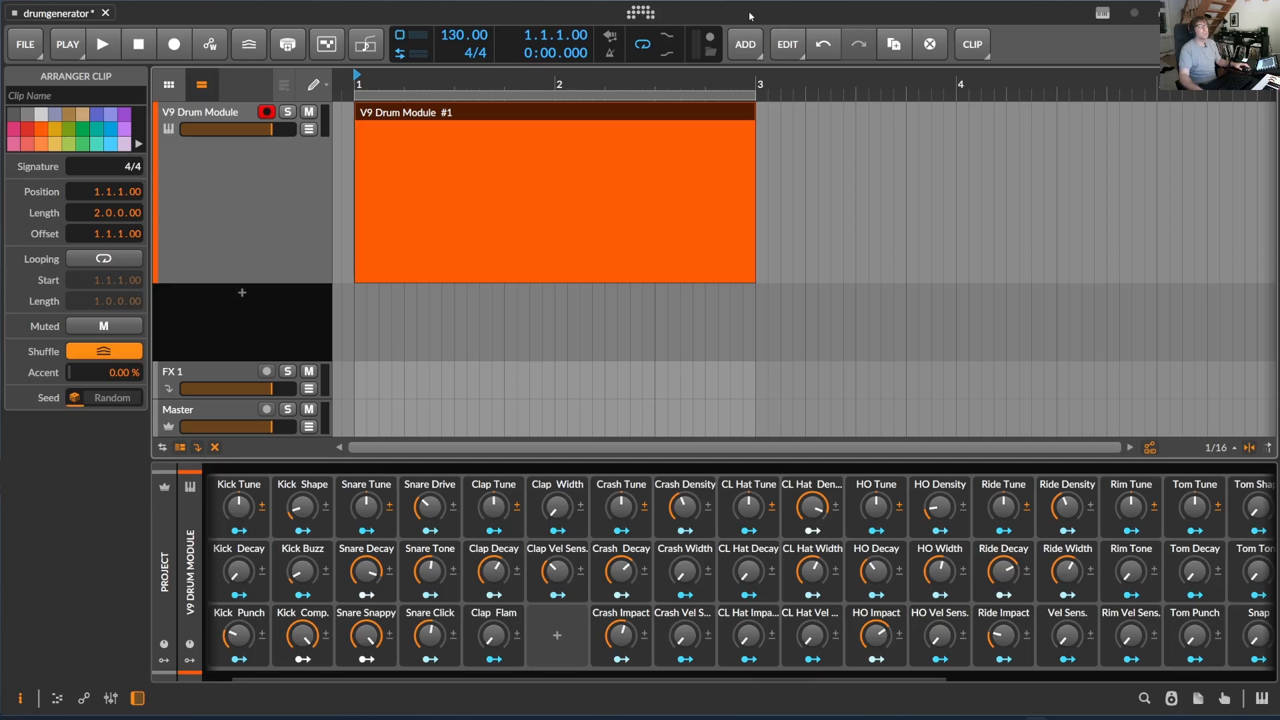
Step: Set the DrumPatternGenerator style to House and generate a kick pattern in the selected two-bar clip
click(1103, 13)
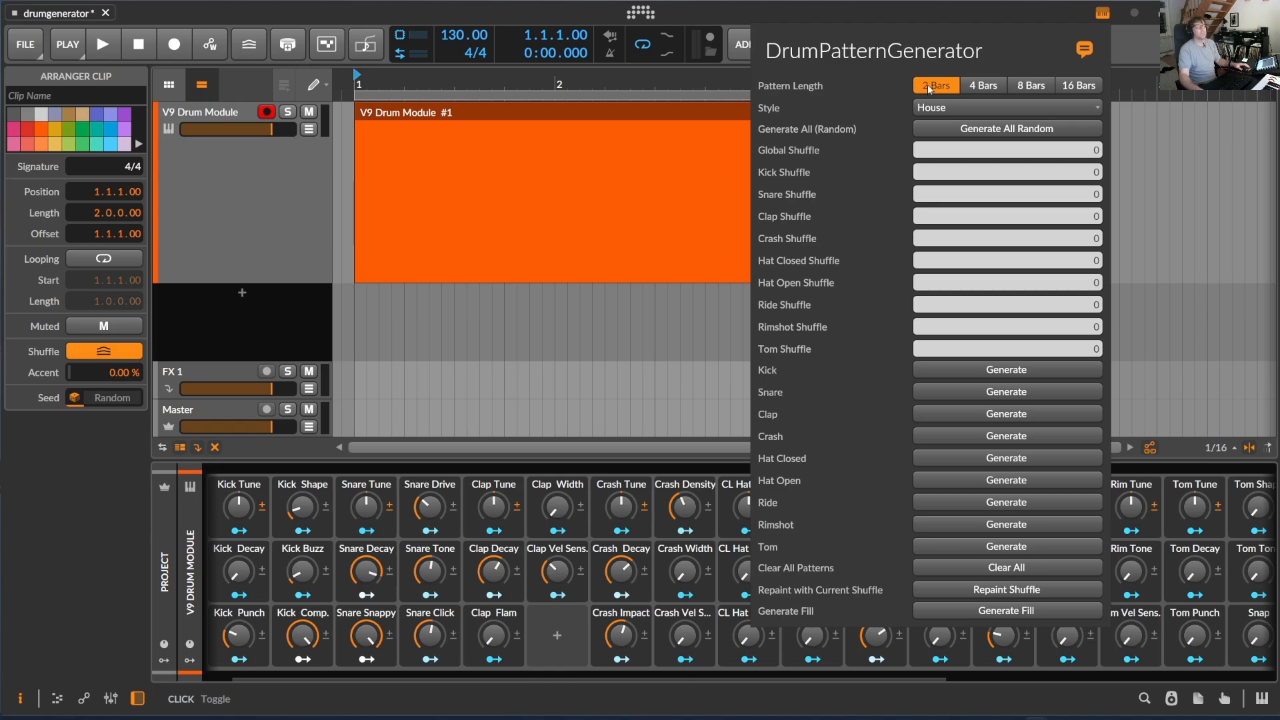
click(973, 106)
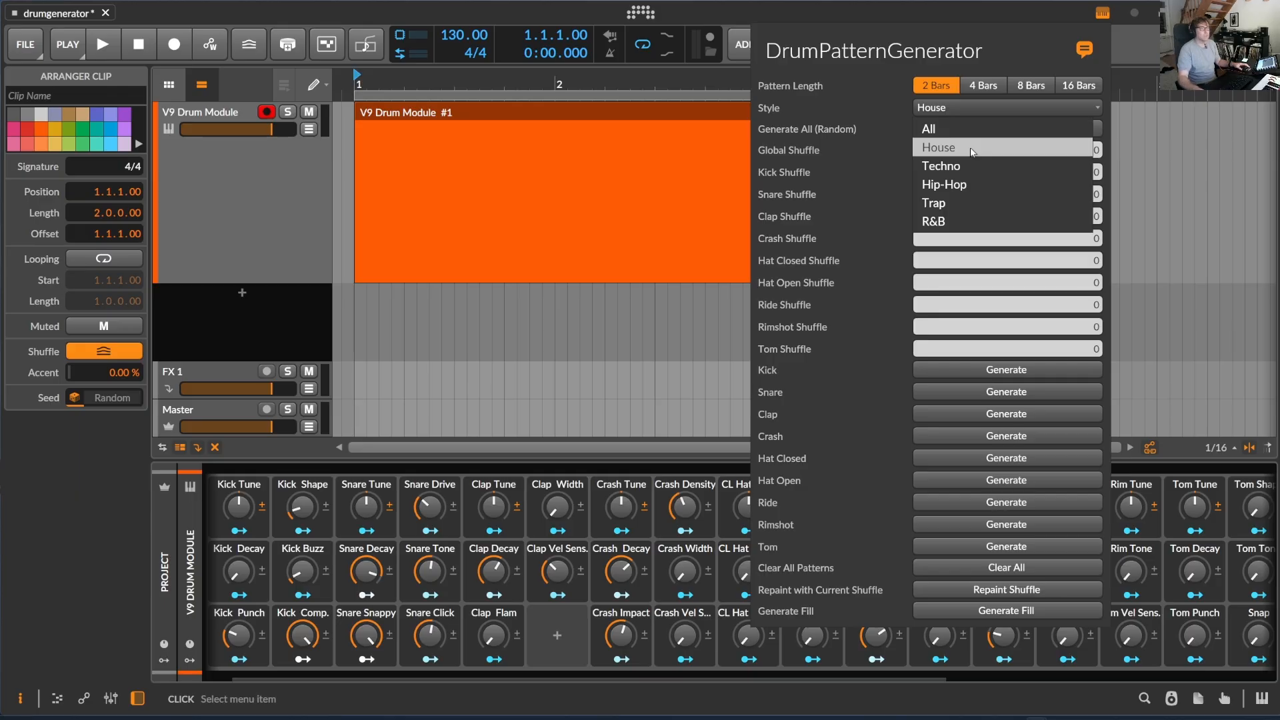
click(944, 135)
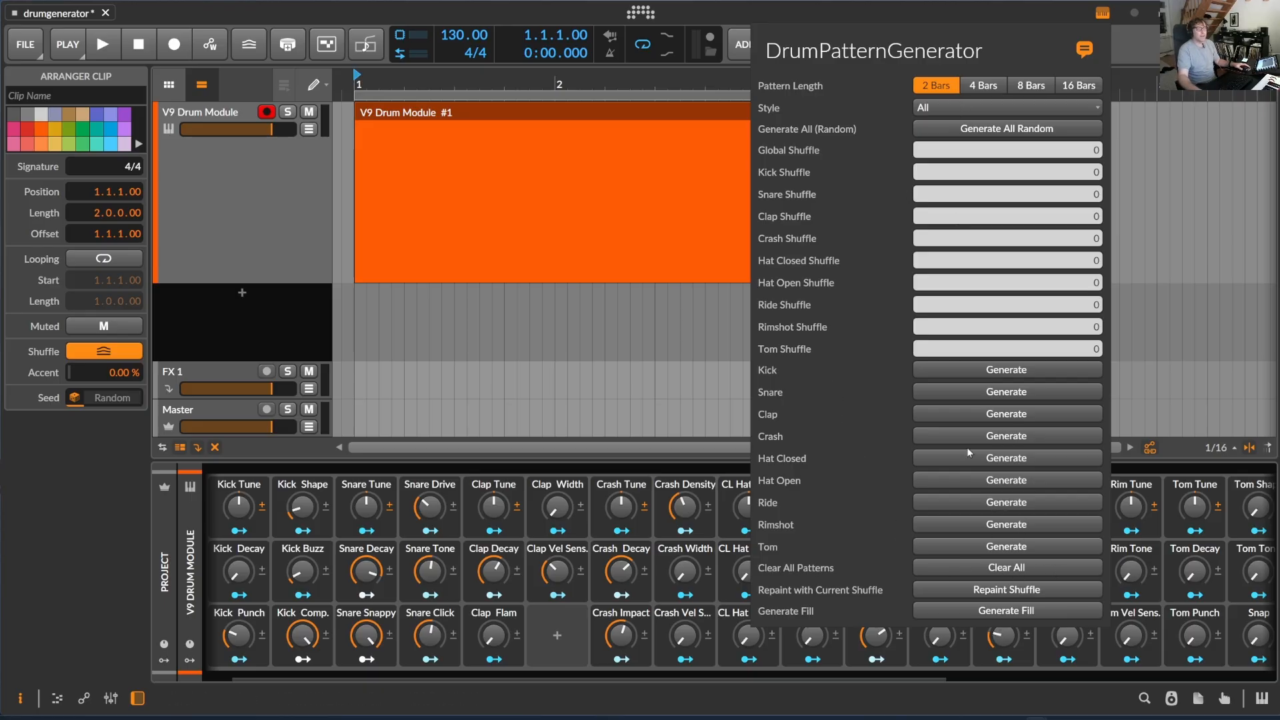
click(940, 108)
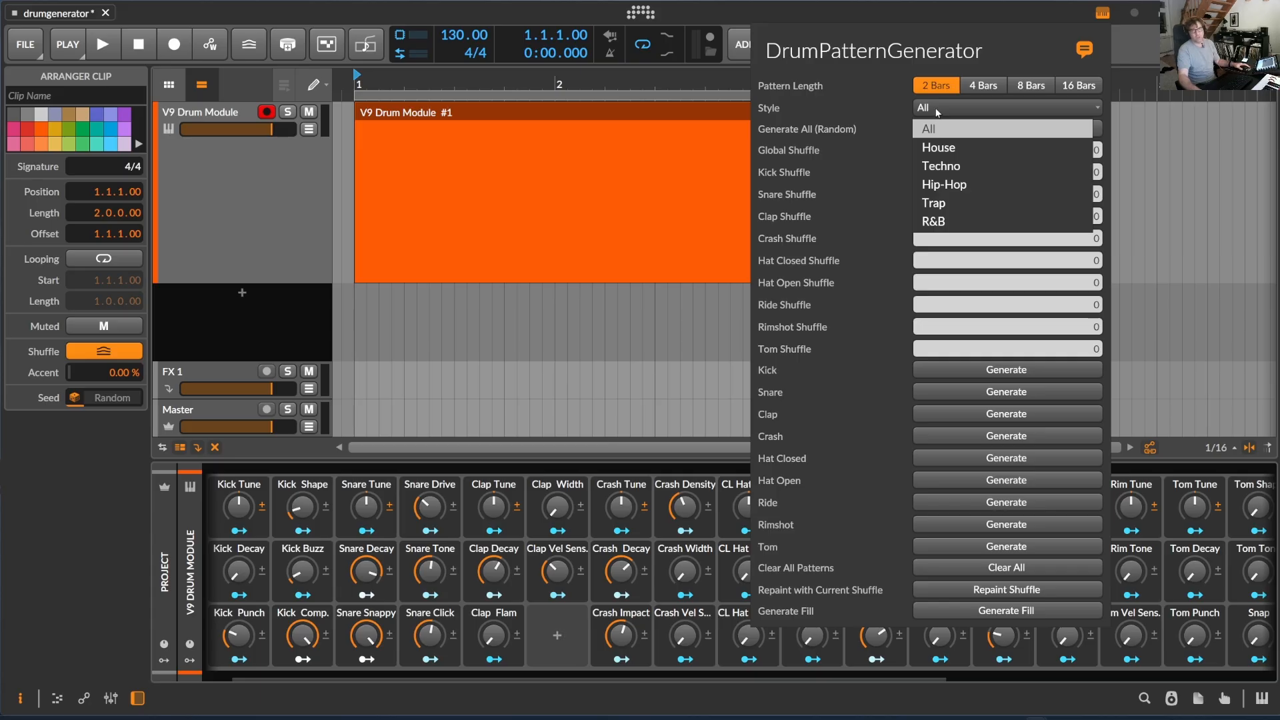
click(938, 107)
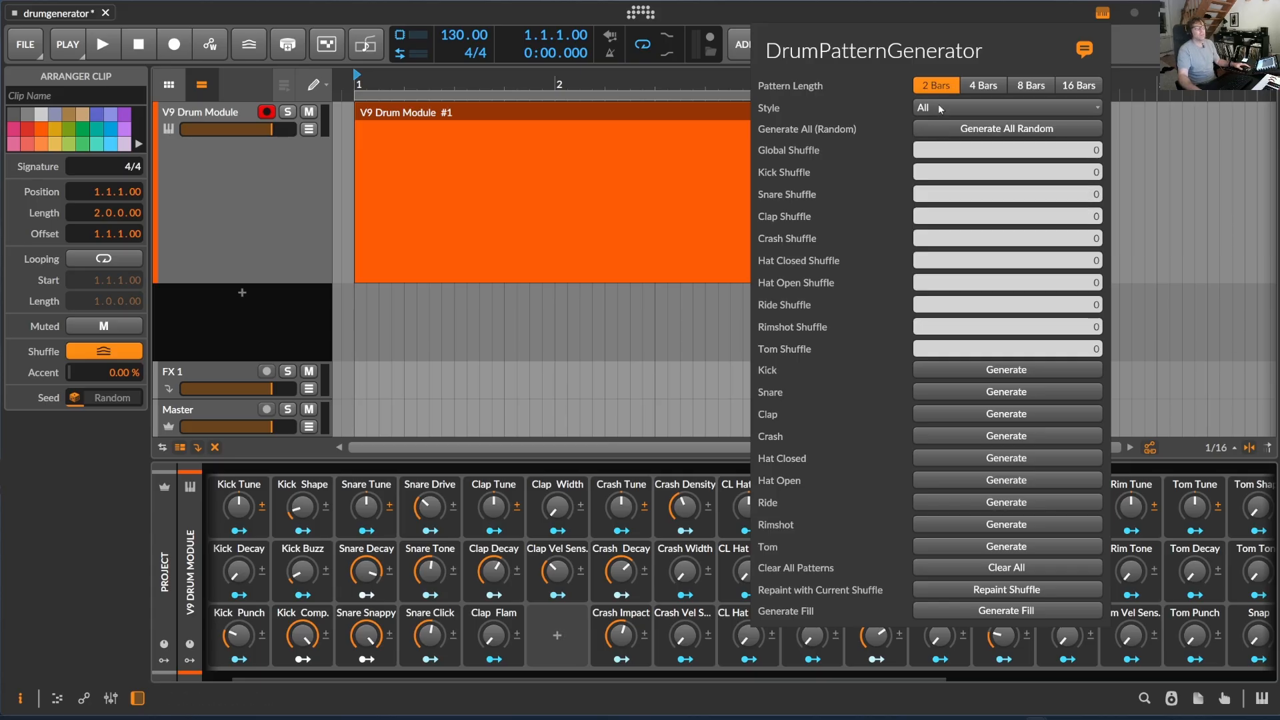
click(936, 105)
click(947, 148)
click(1005, 370)
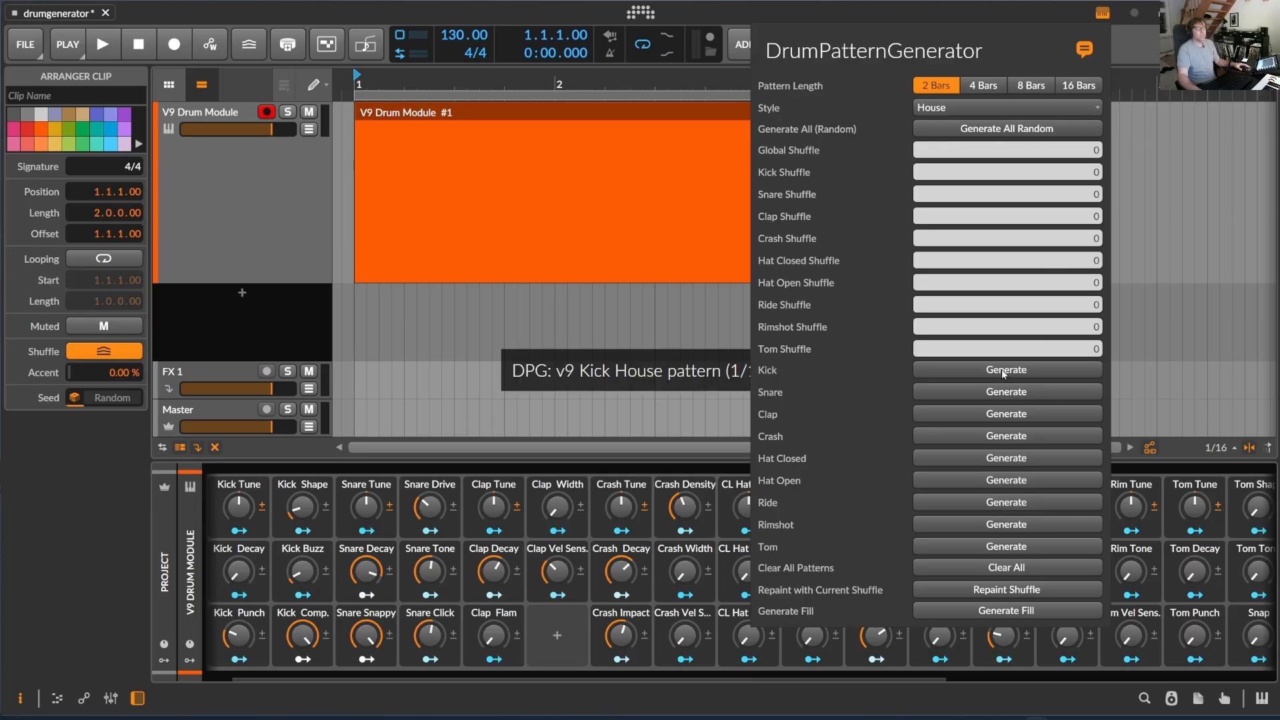
Step: Inspect the generated kick notes in an enlarged note editor and start playback
double_click(483, 122)
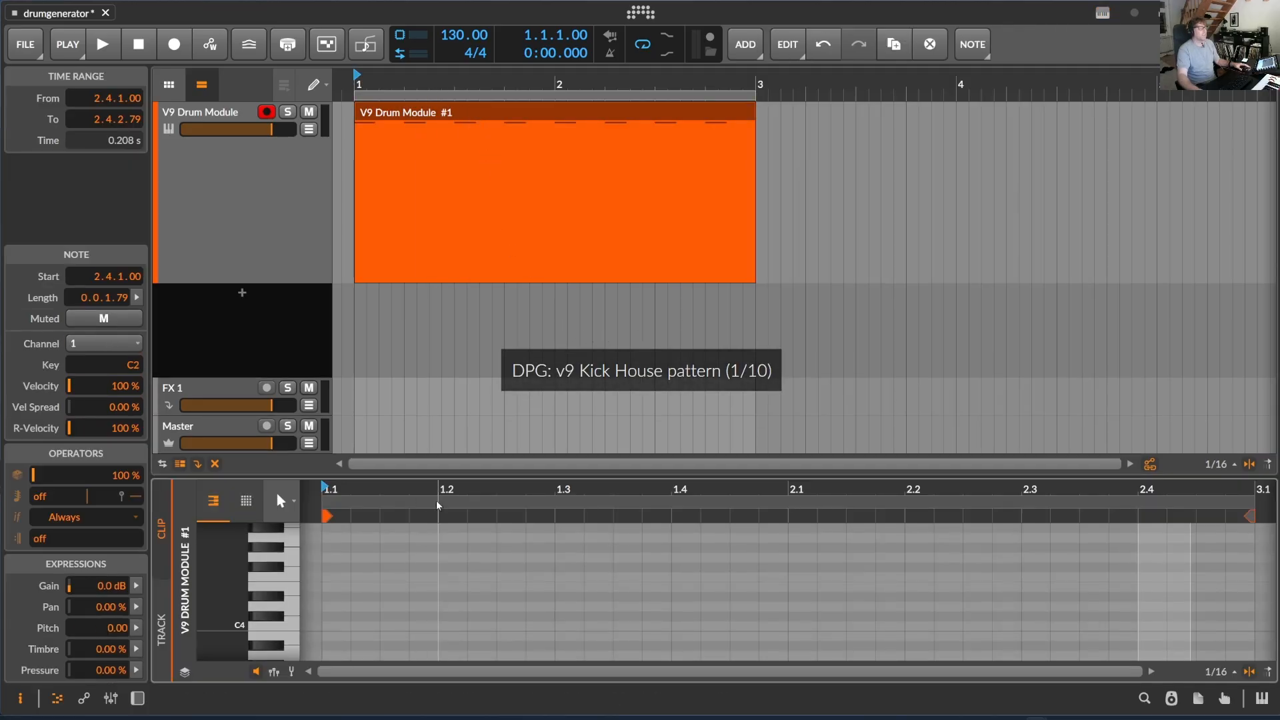
drag(278, 493, 278, 237)
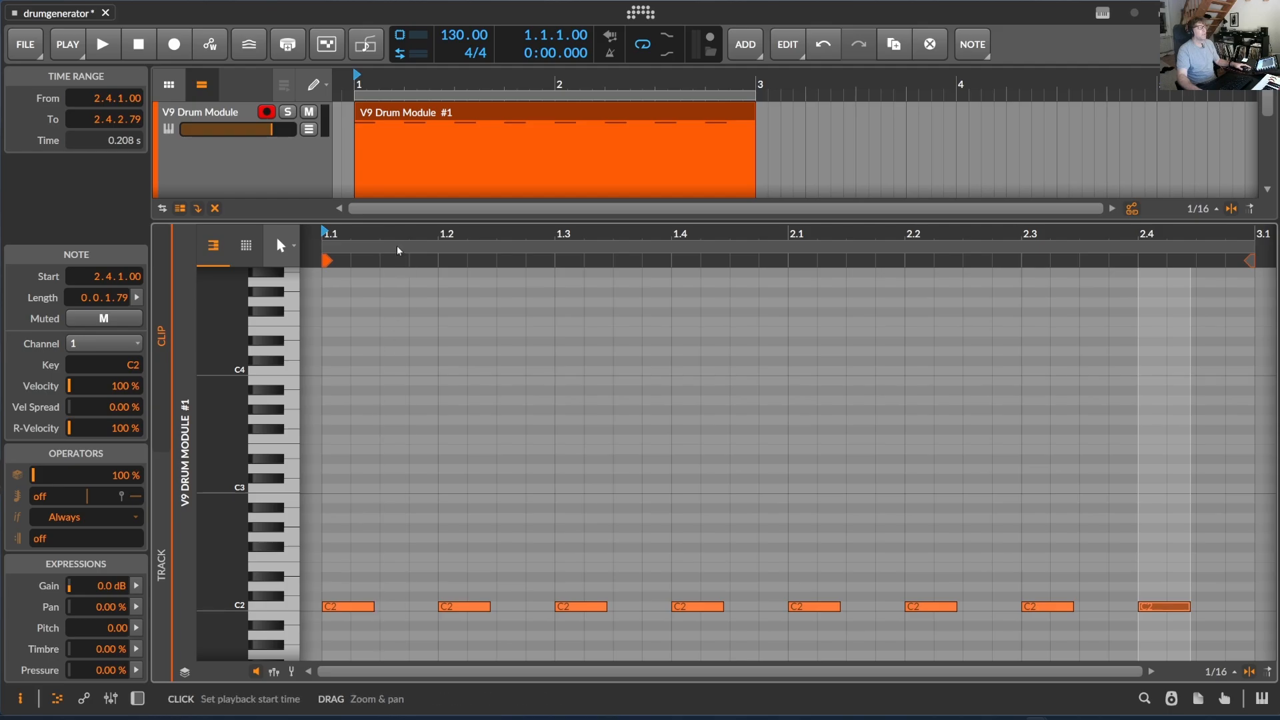
drag(395, 248, 428, 358)
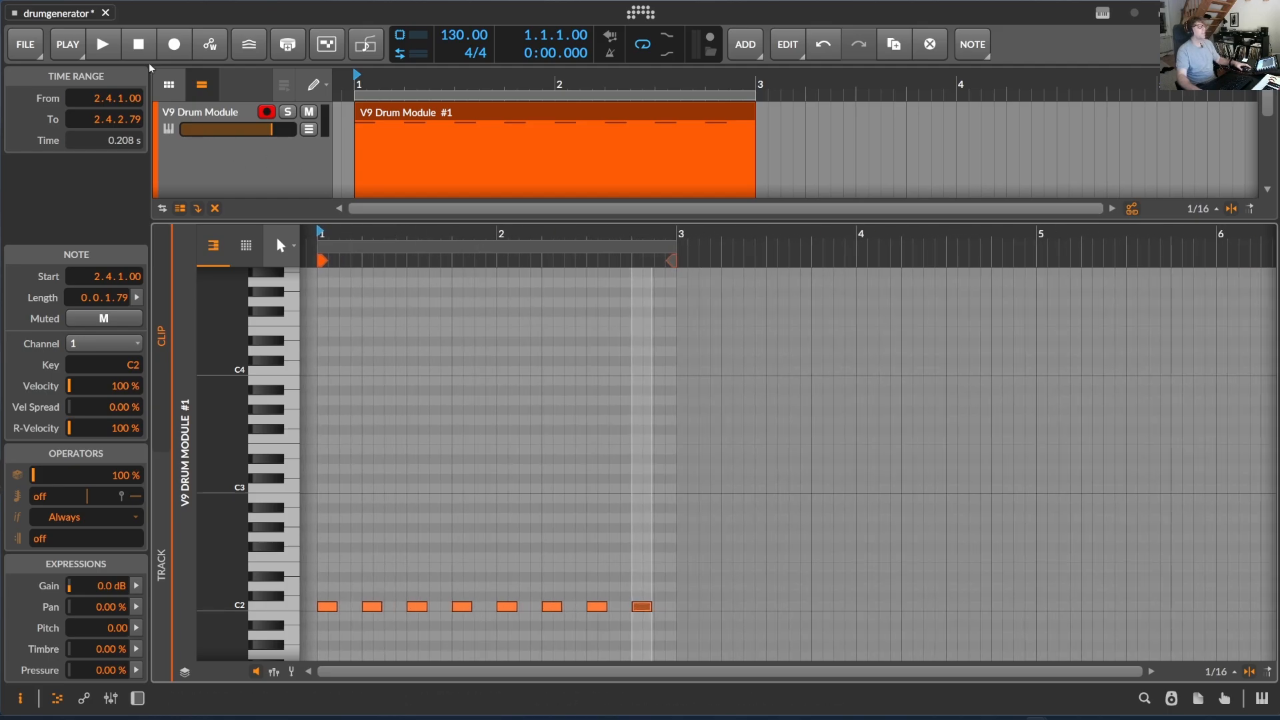
key(space)
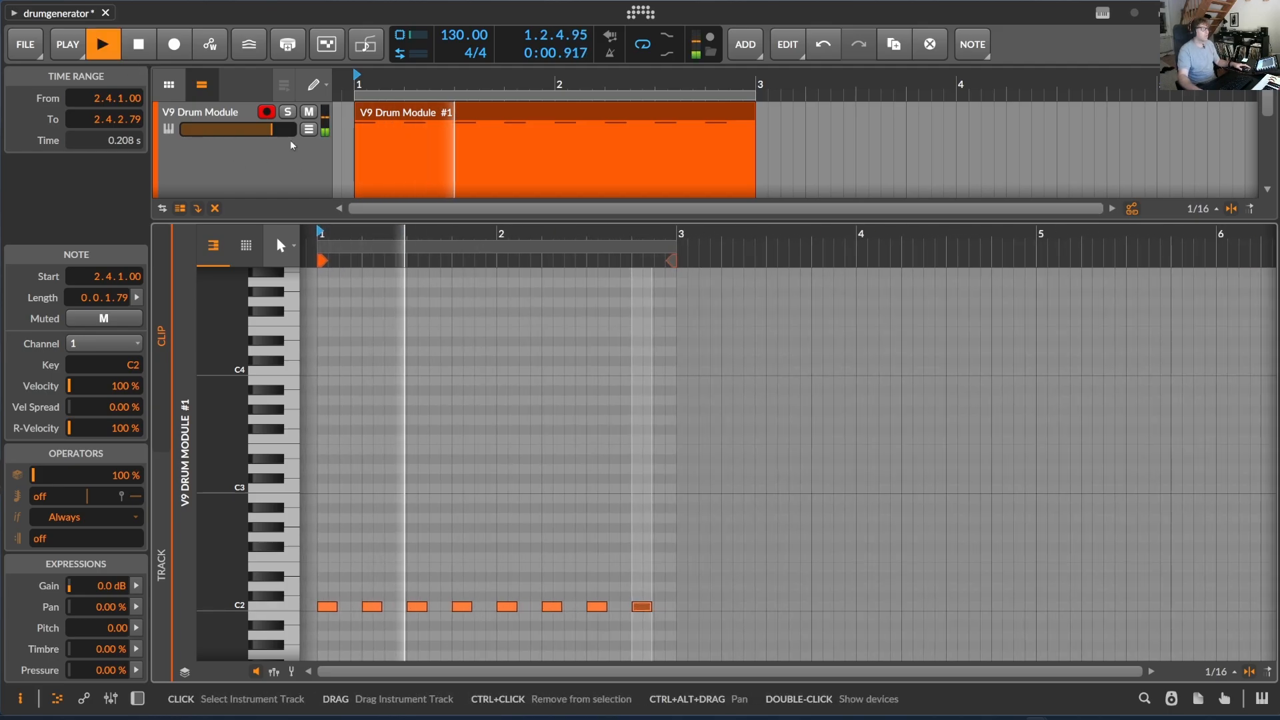
Step: Raise Kick Shape to maximum and slightly increase Kick Decay and Kick Punch in the V9 Drum Module, leaving Kick Tune at its default
double_click(204, 114)
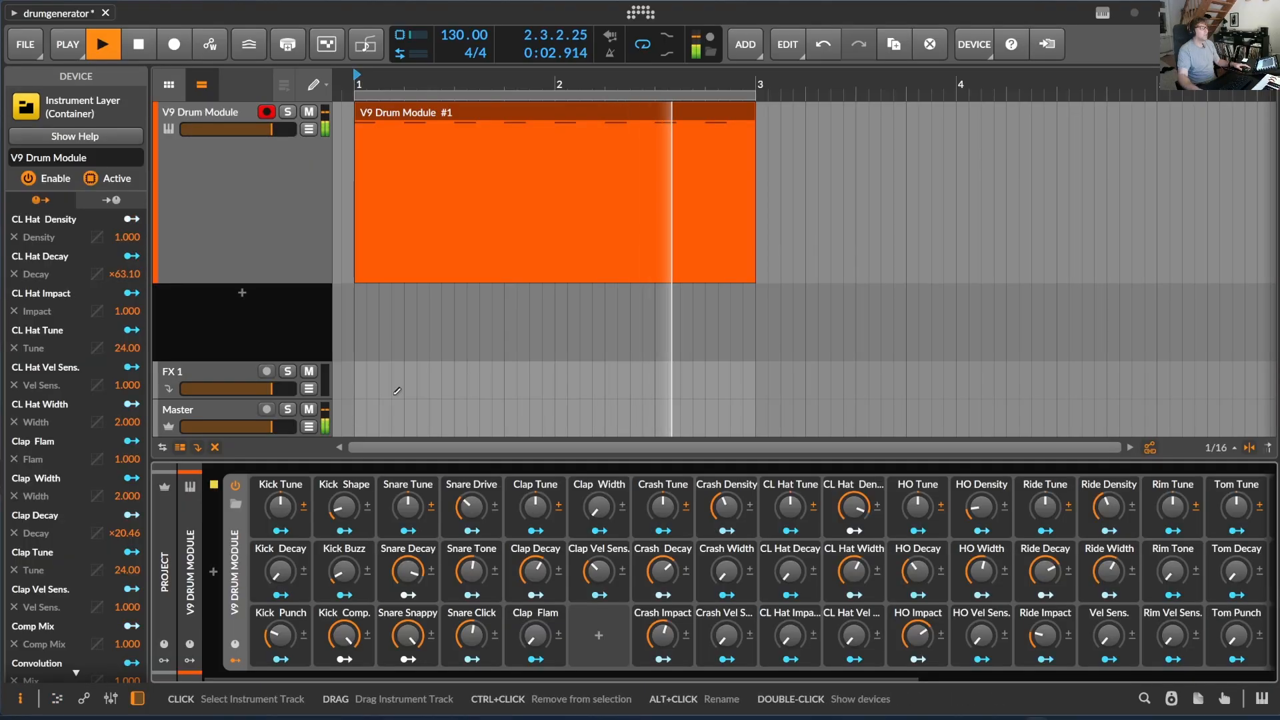
drag(314, 677, 748, 696)
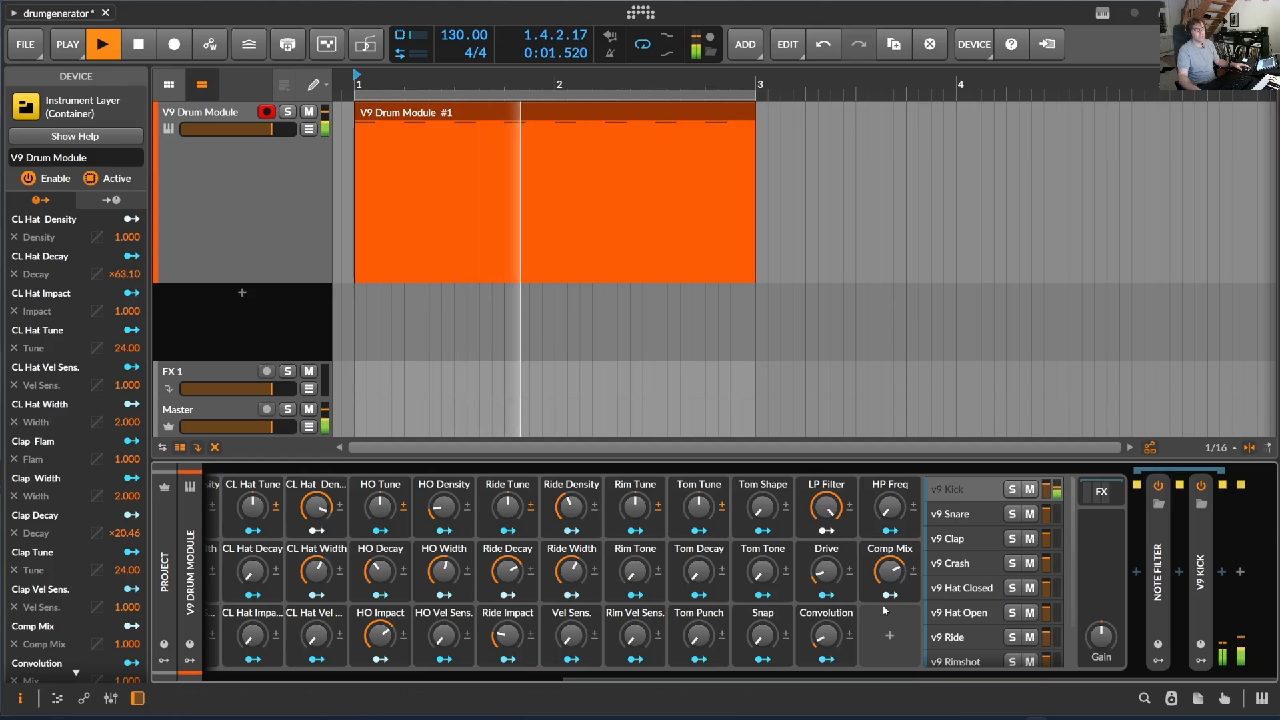
drag(830, 676, 391, 719)
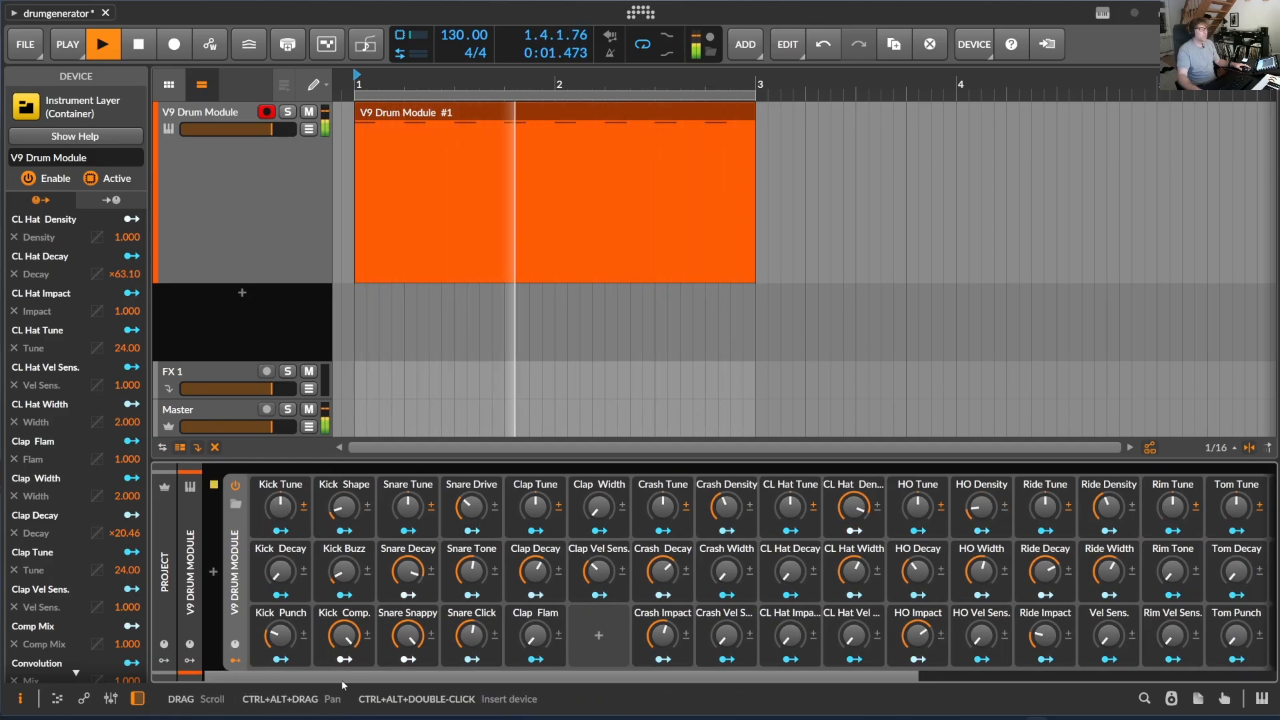
drag(342, 680, 242, 667)
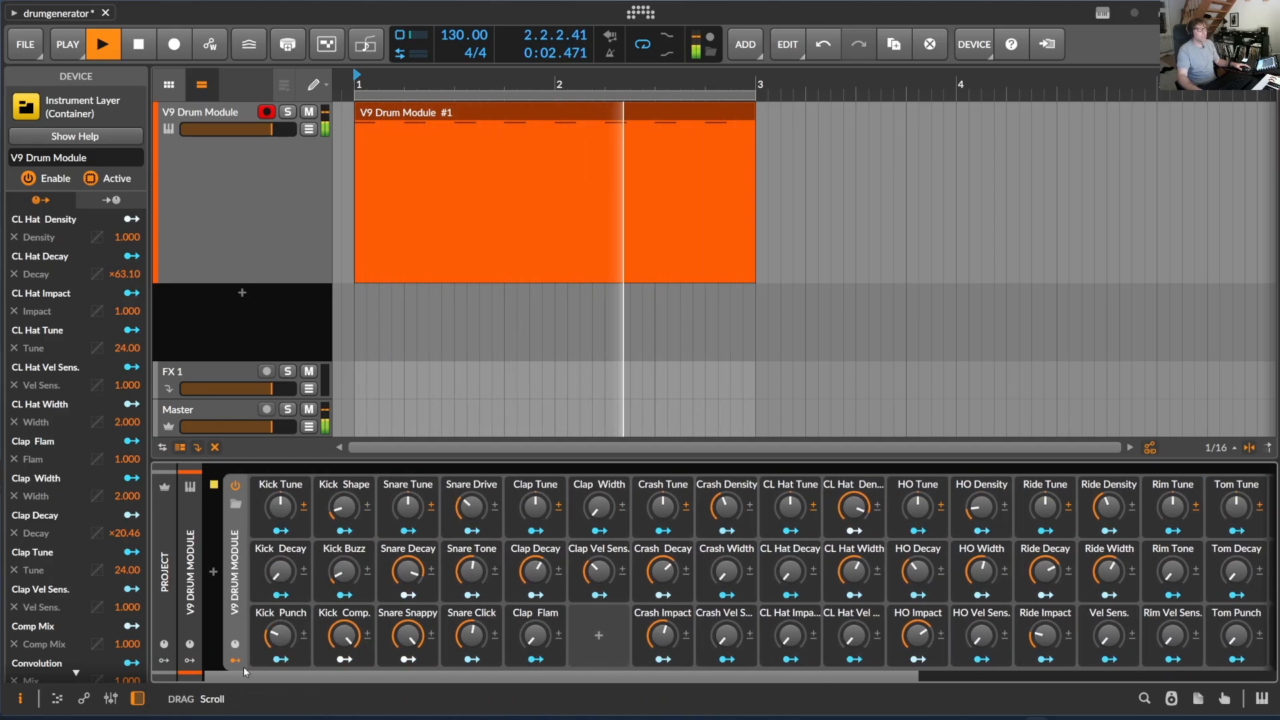
drag(282, 506, 346, 437)
double_click(286, 508)
mouse_move(281, 572)
mouse_down()
mouse_move(281, 477)
mouse_move(281, 566)
mouse_up()
mouse_move(281, 637)
mouse_down()
mouse_move(281, 573)
mouse_move(281, 633)
mouse_up()
drag(382, 676, 337, 675)
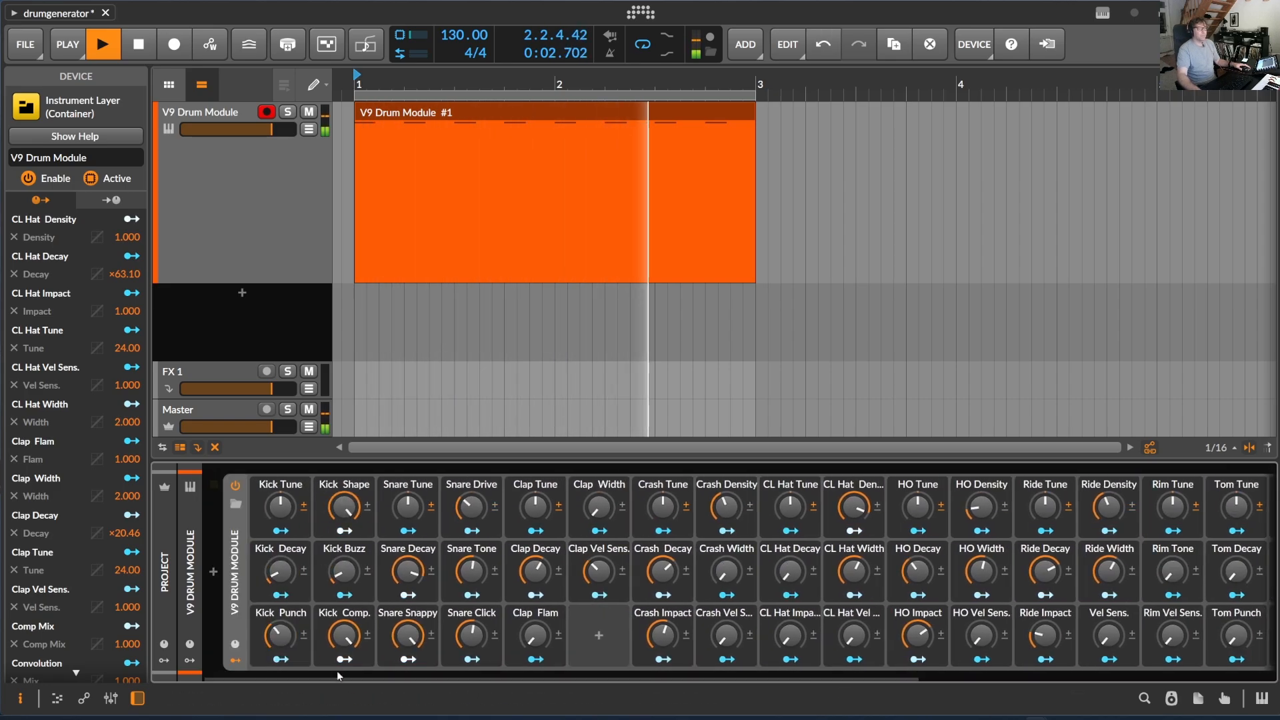
Step: Generate House snare, clap and crash patterns in the V9 Drum Module clip, regenerating the crash once for a different variation
click(408, 113)
click(1103, 12)
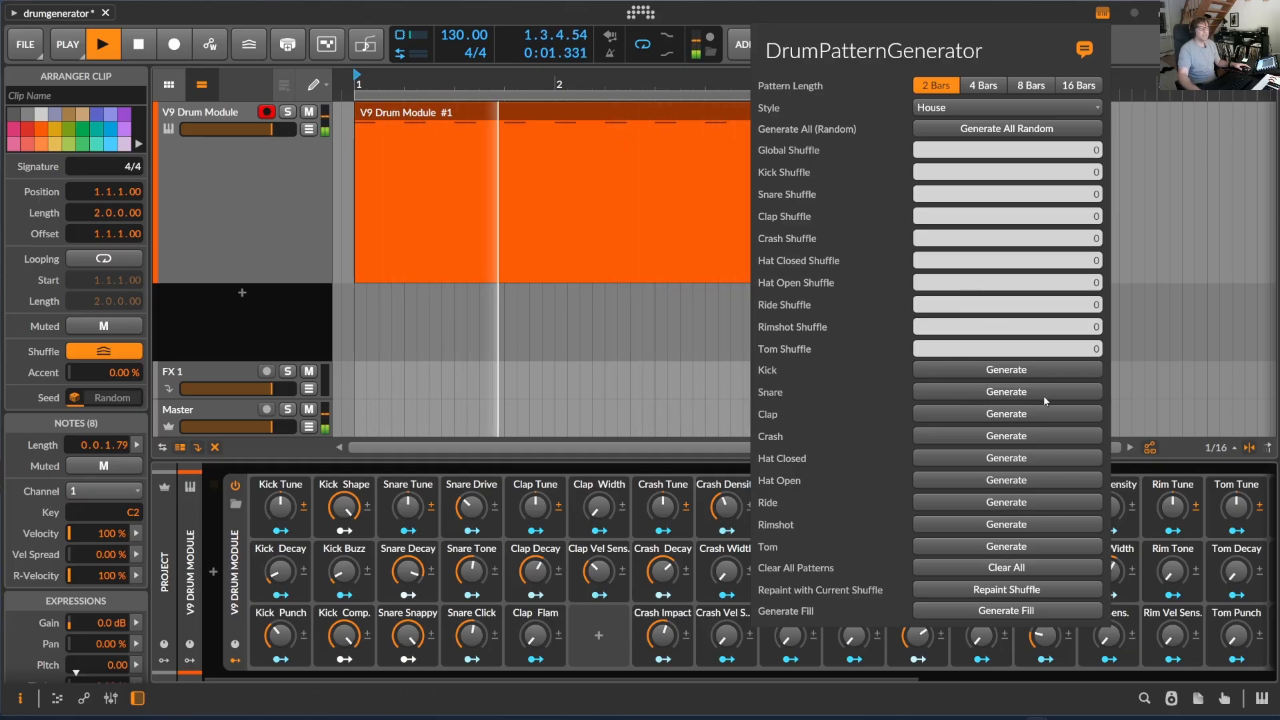
click(1005, 395)
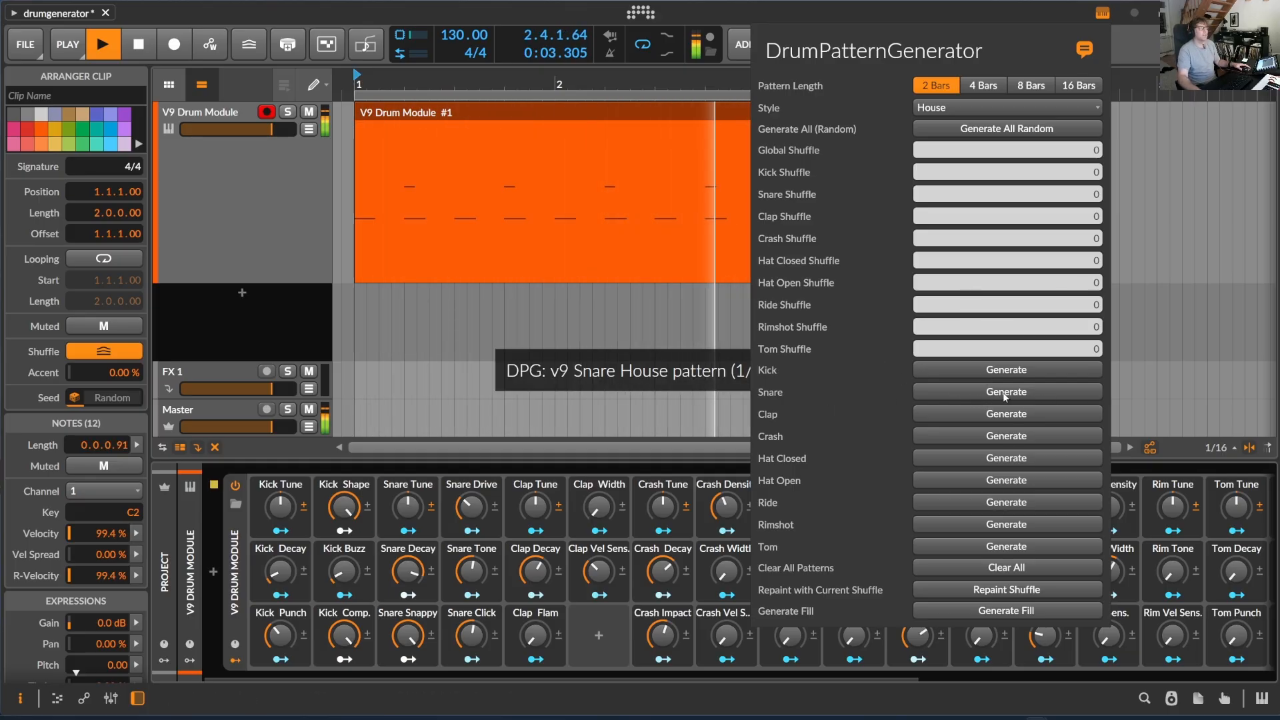
click(995, 415)
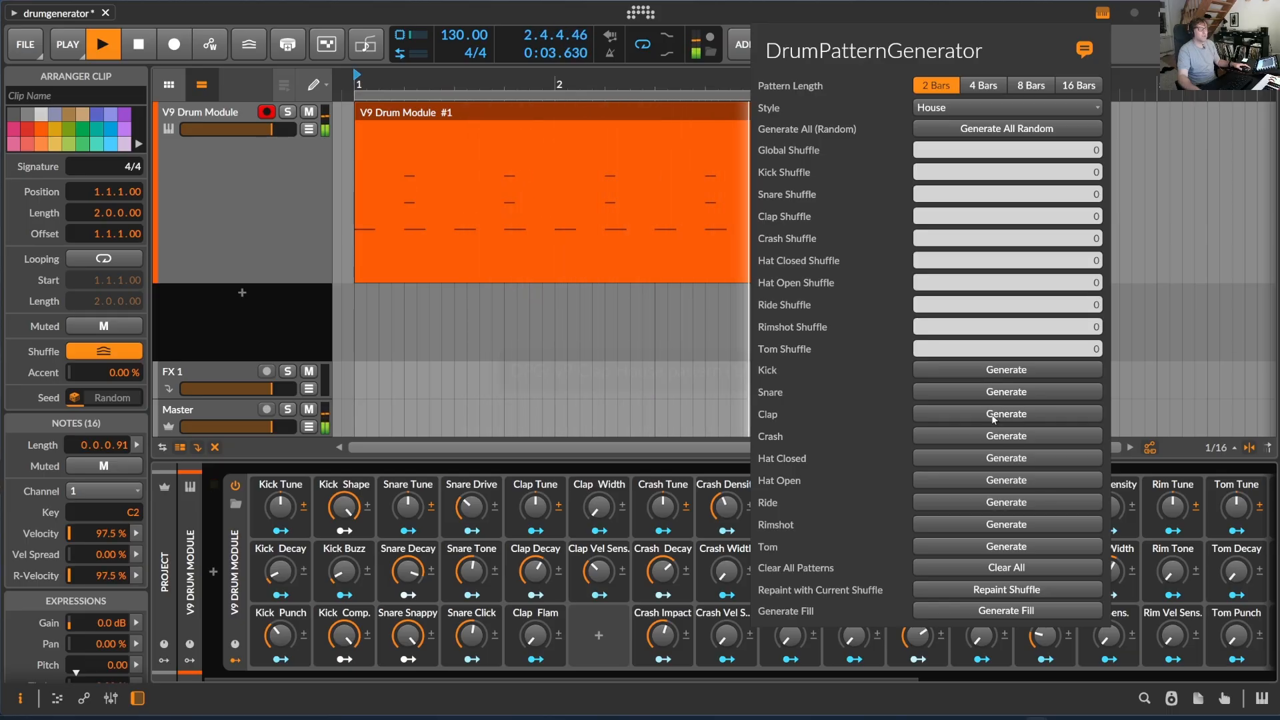
click(999, 438)
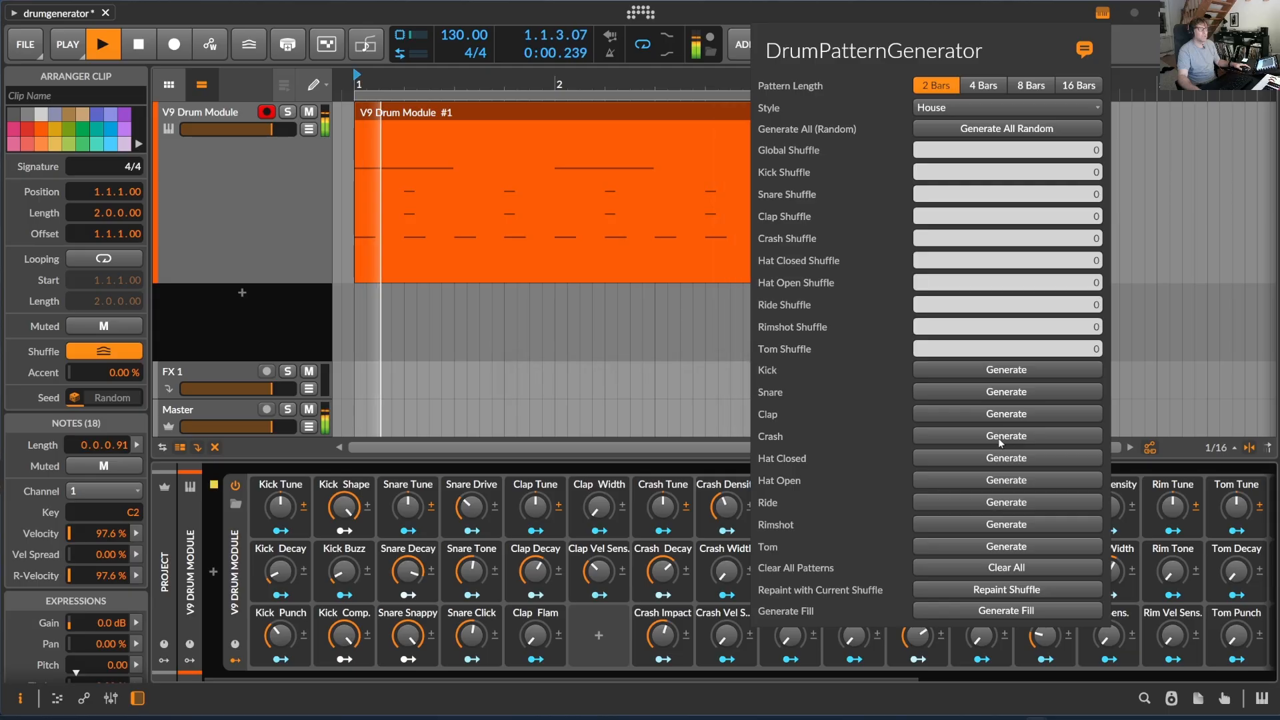
click(999, 438)
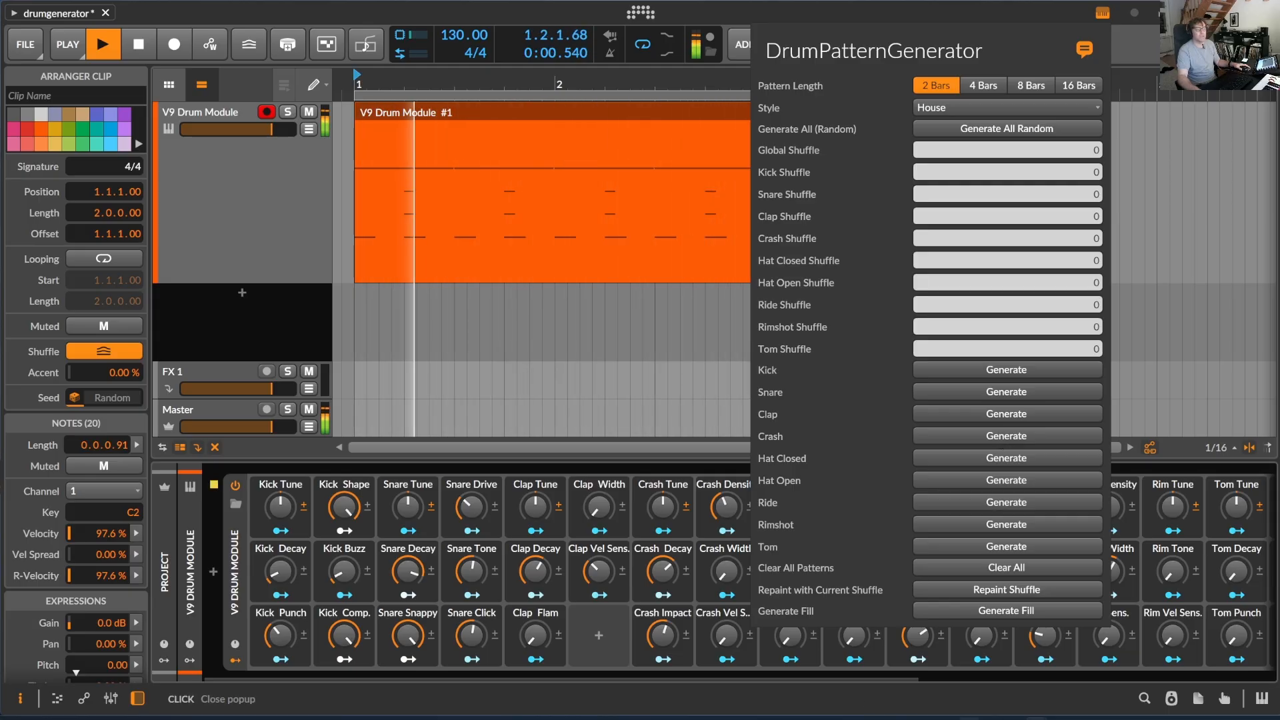
Step: Mute the v9 Crash layer of the V9 Drum Module and open the clip in the note editor
click(563, 678)
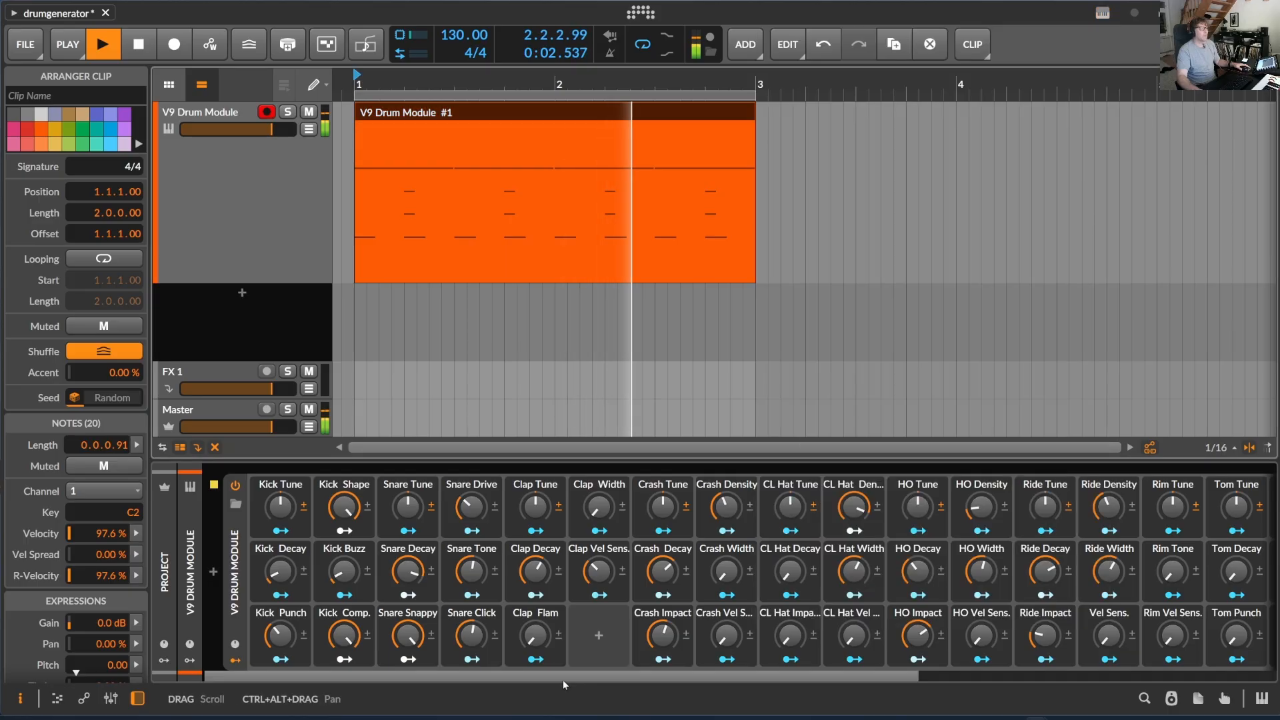
drag(564, 674, 1057, 681)
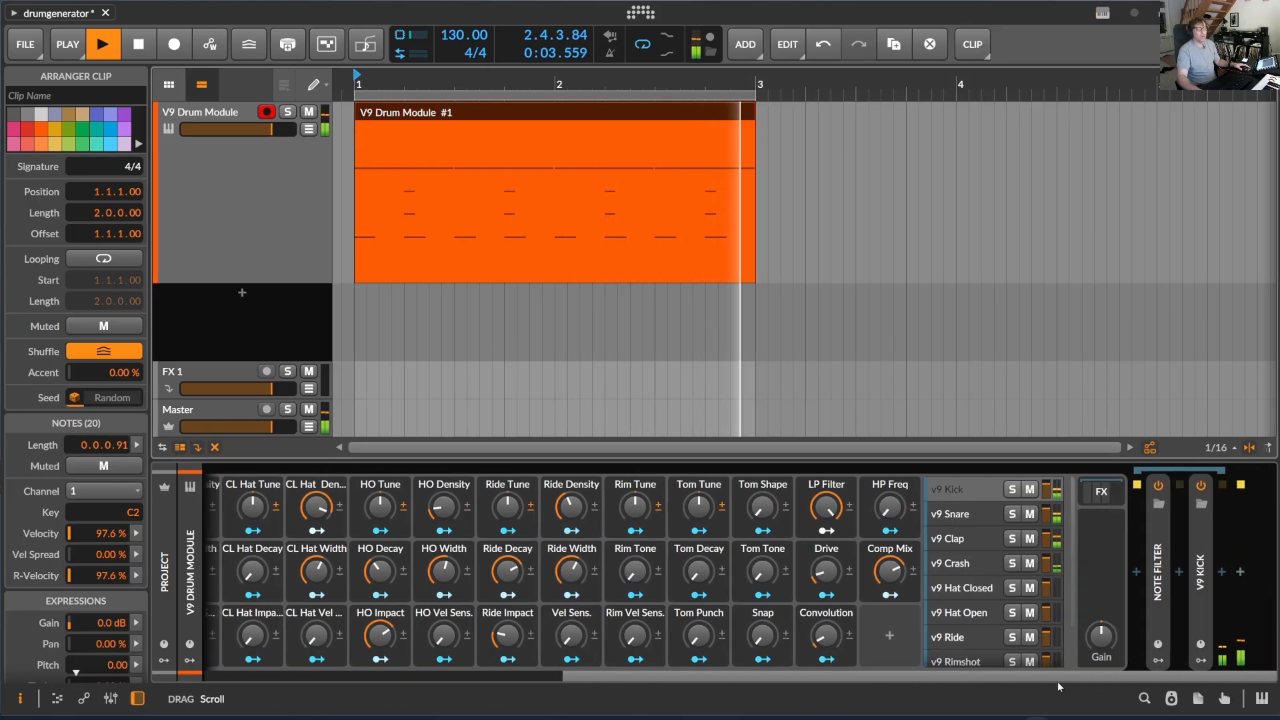
click(1030, 564)
double_click(510, 105)
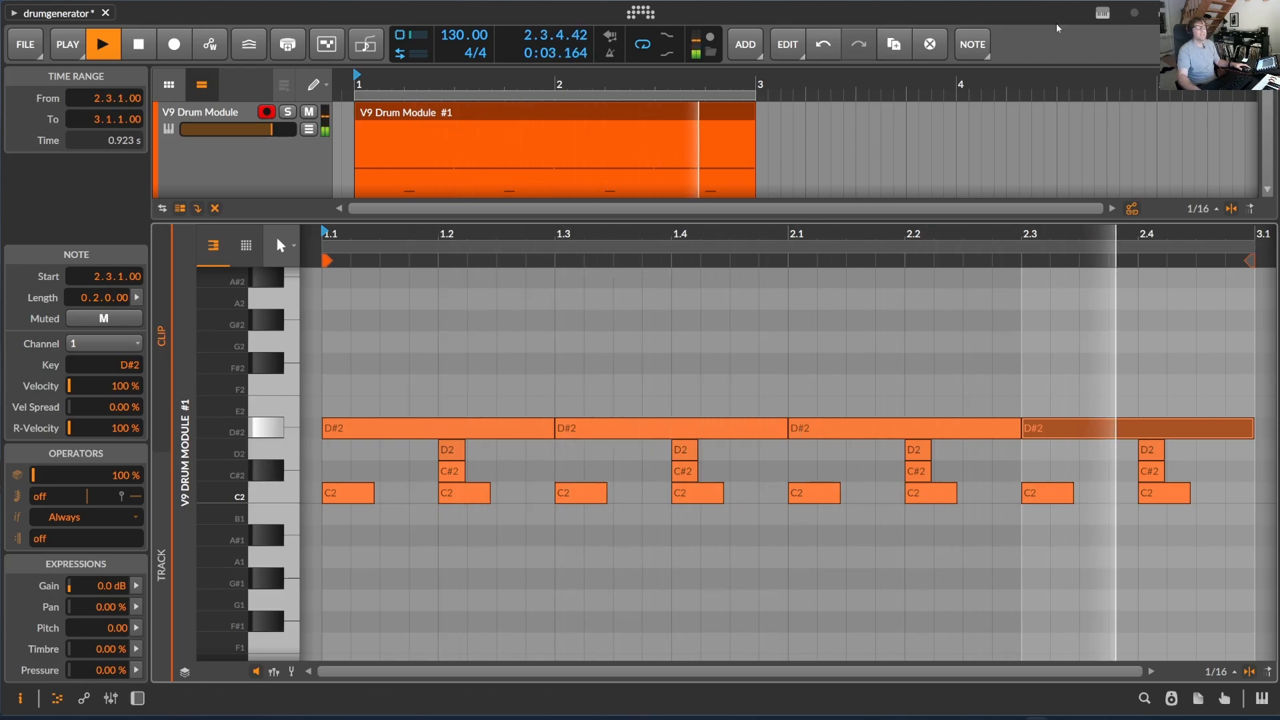
Step: Generate House patterns for closed hat, open hat, ride, rimshot and tom in the V9 Drum Module clip
click(1103, 13)
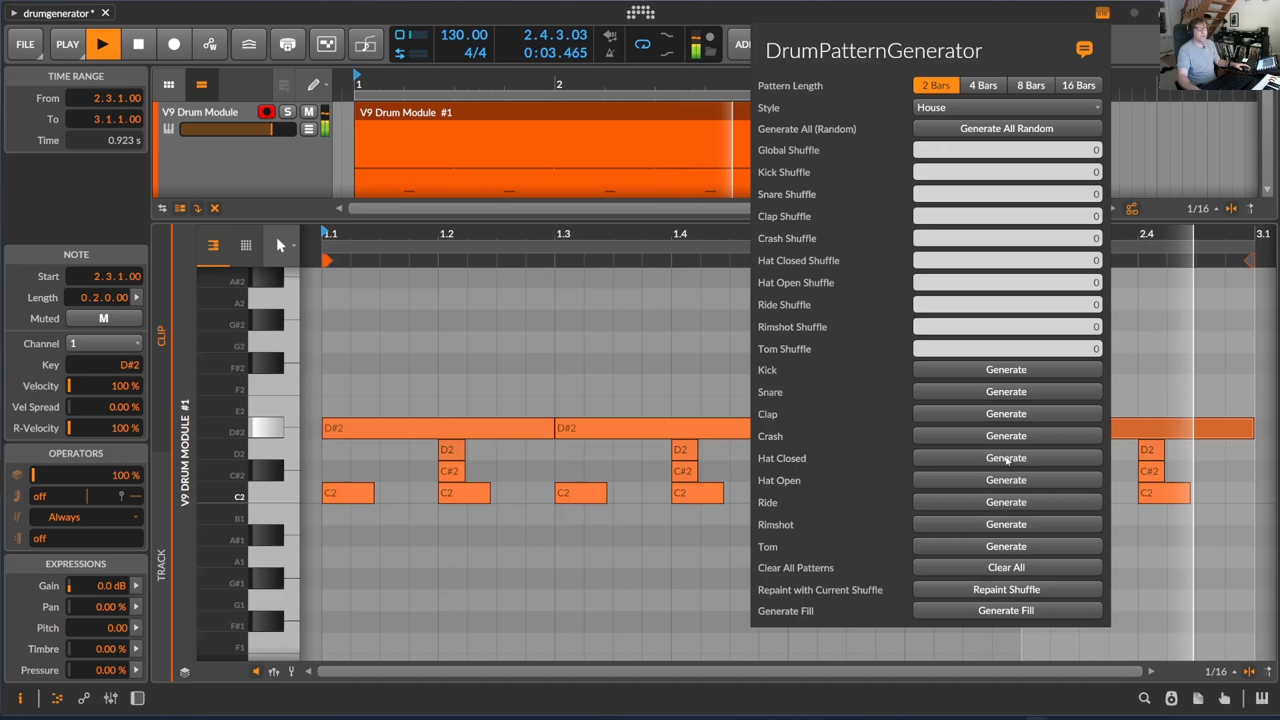
click(1006, 459)
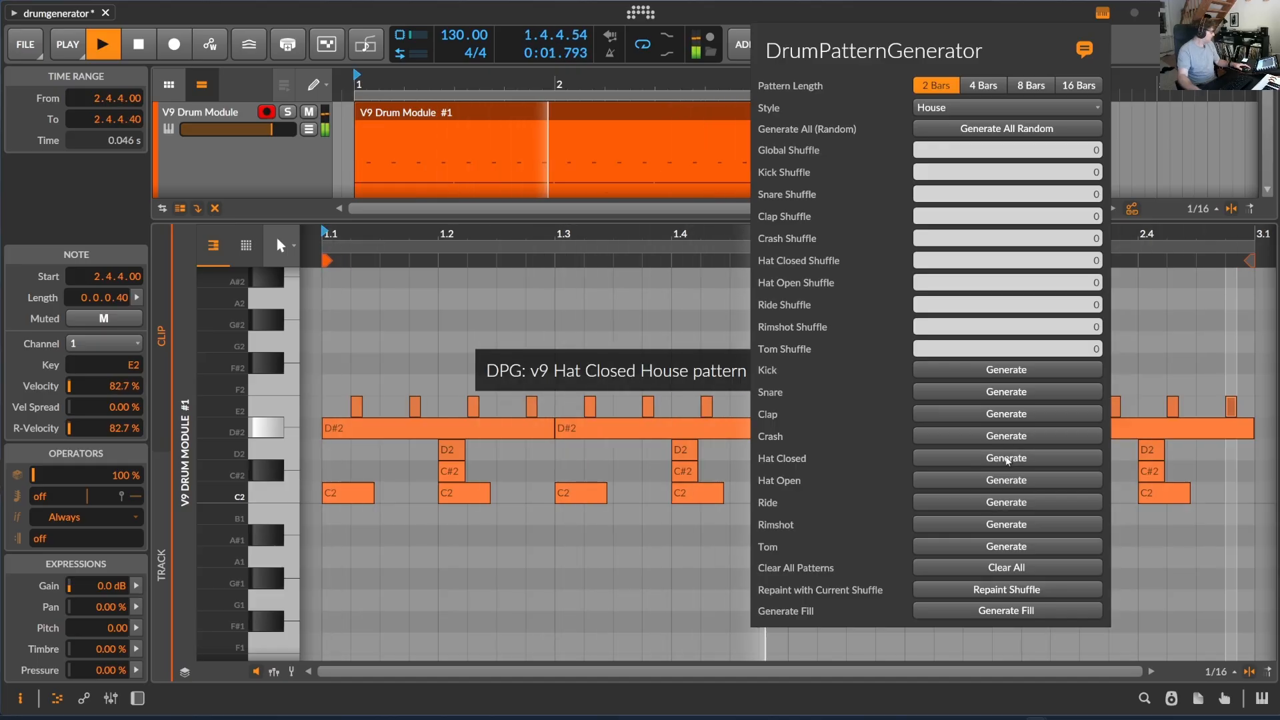
click(997, 482)
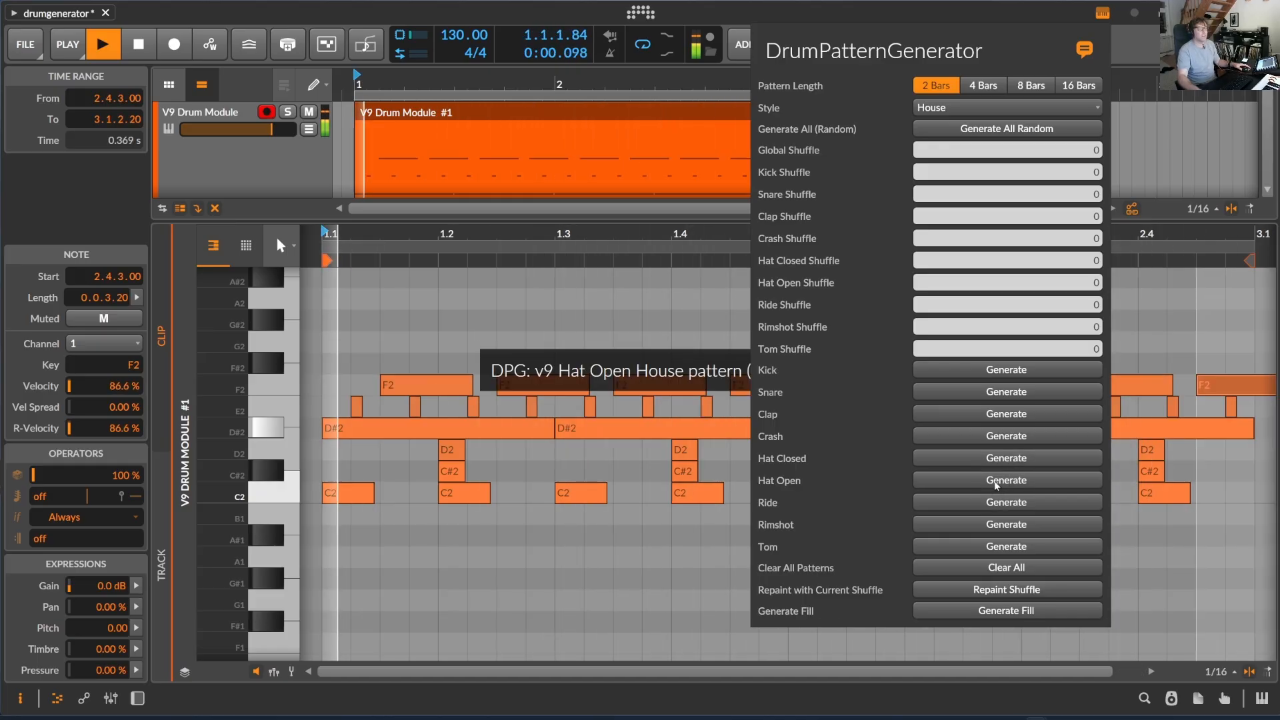
click(1002, 504)
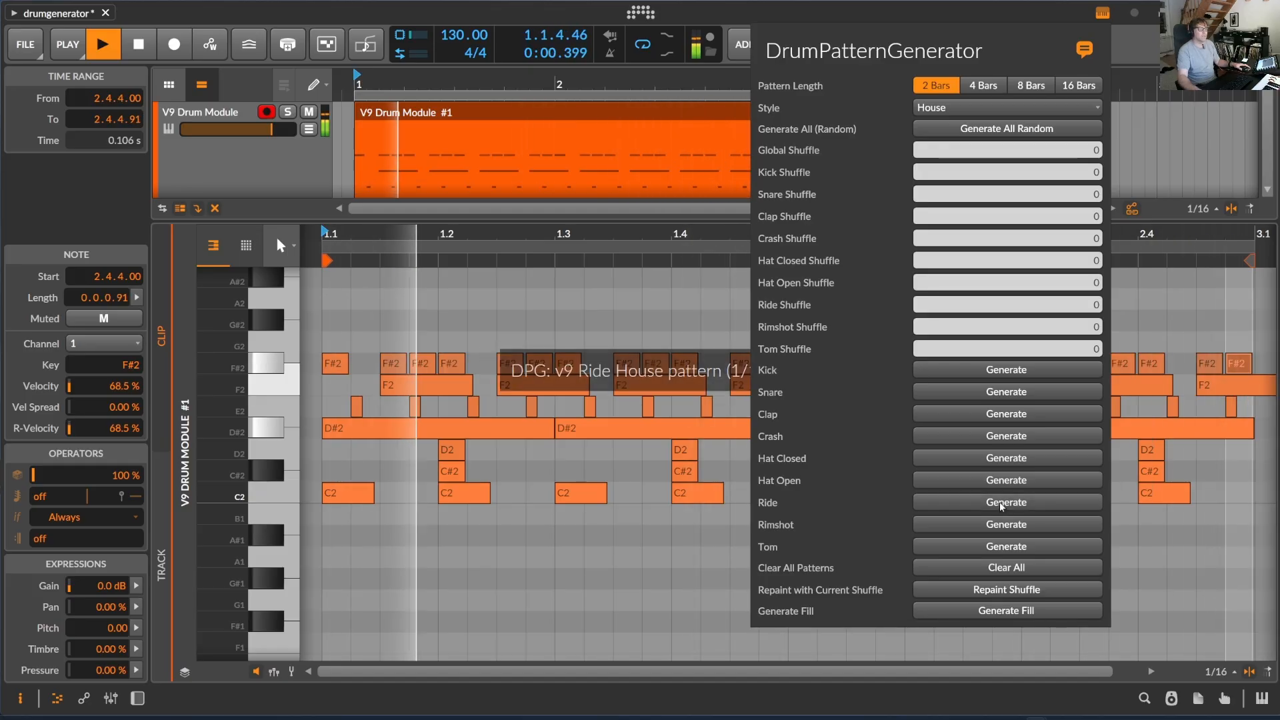
click(1019, 529)
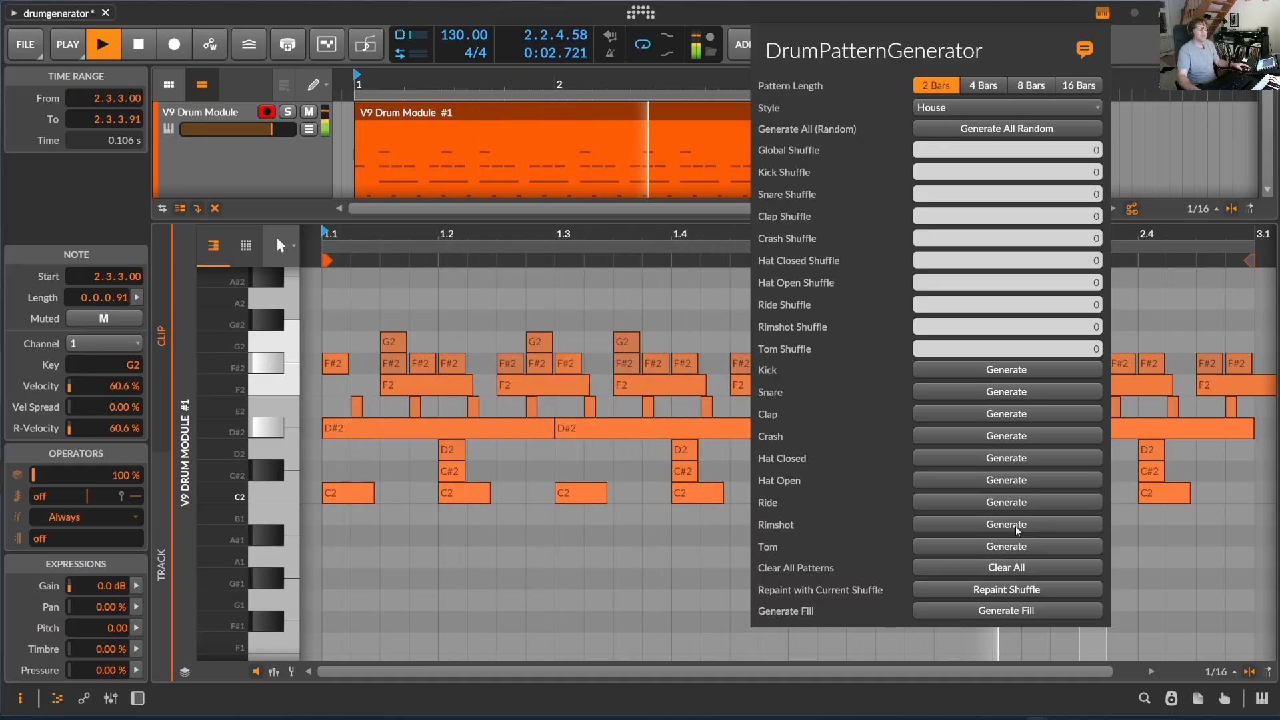
click(1005, 548)
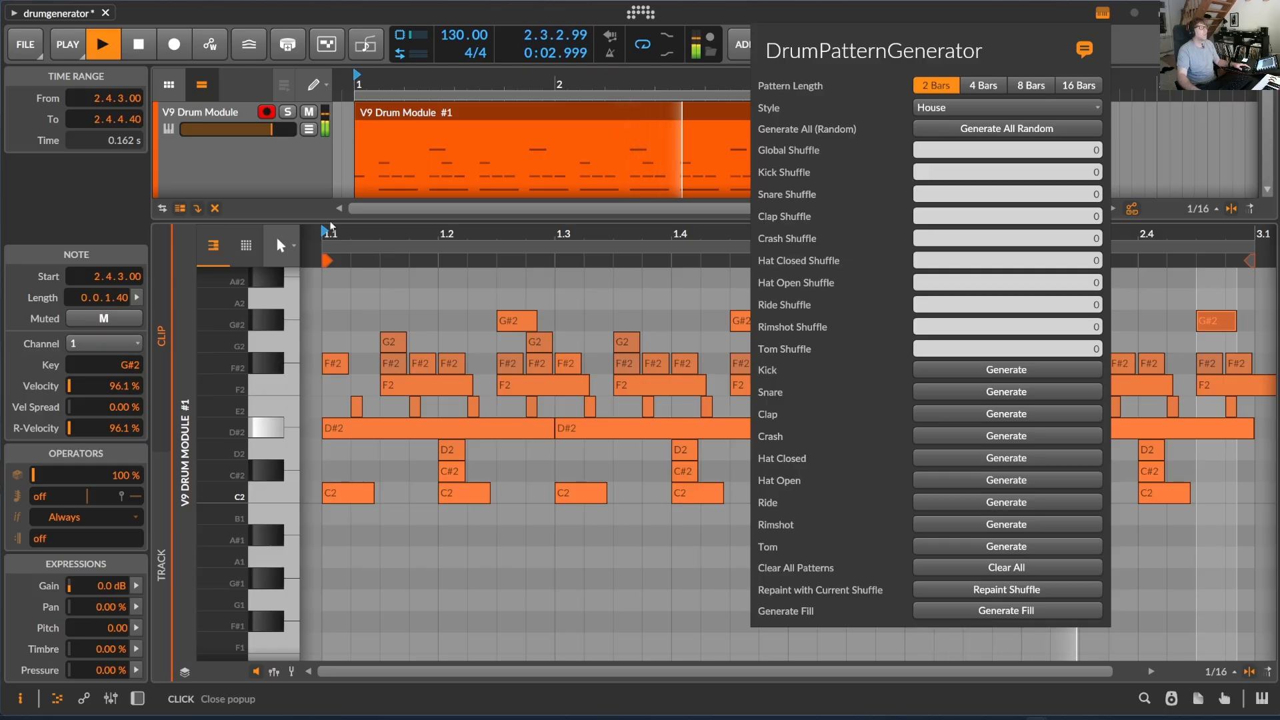
Step: Enlarge the arranger area above the note editor, show the note velocity lane and stop playback
click(331, 223)
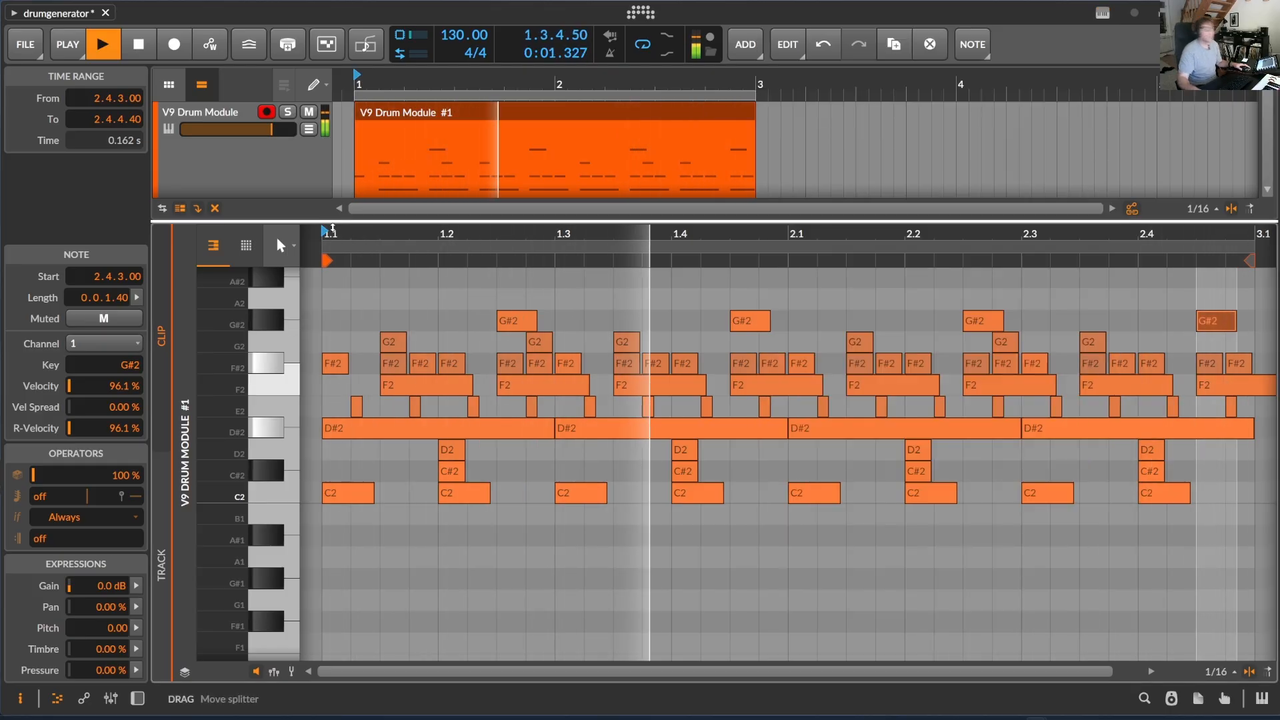
drag(332, 223, 362, 332)
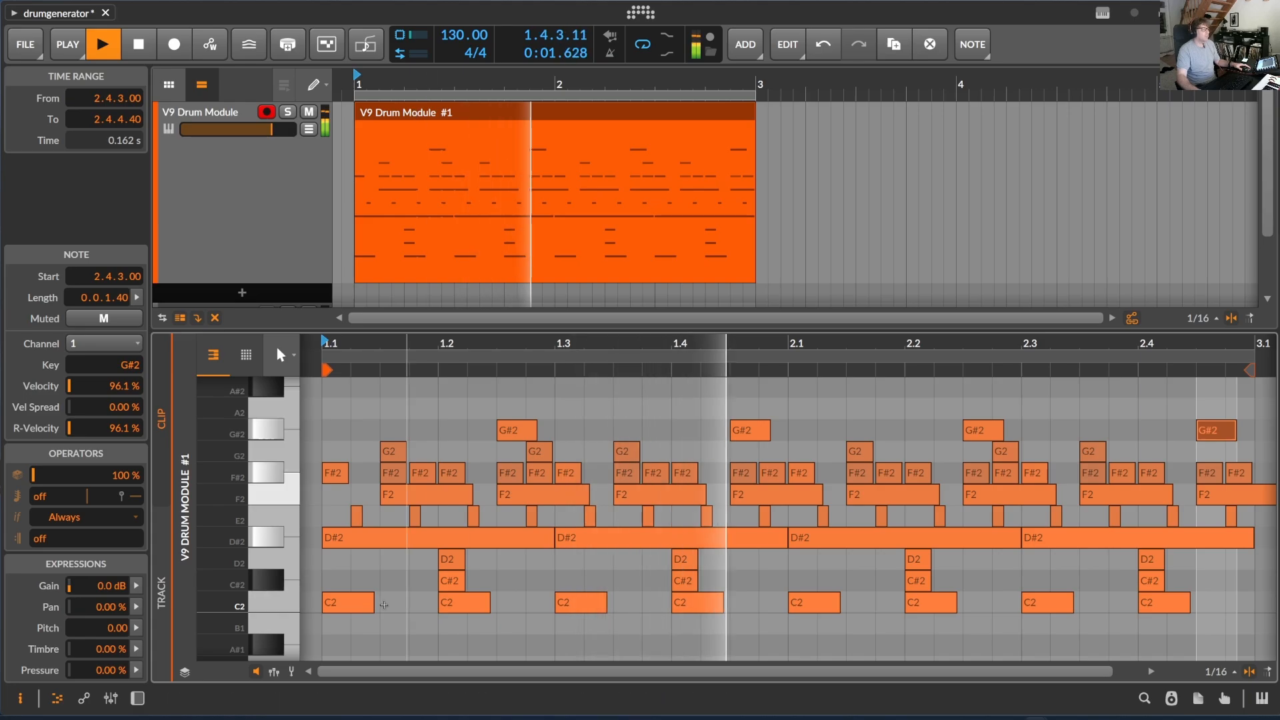
click(275, 672)
click(274, 672)
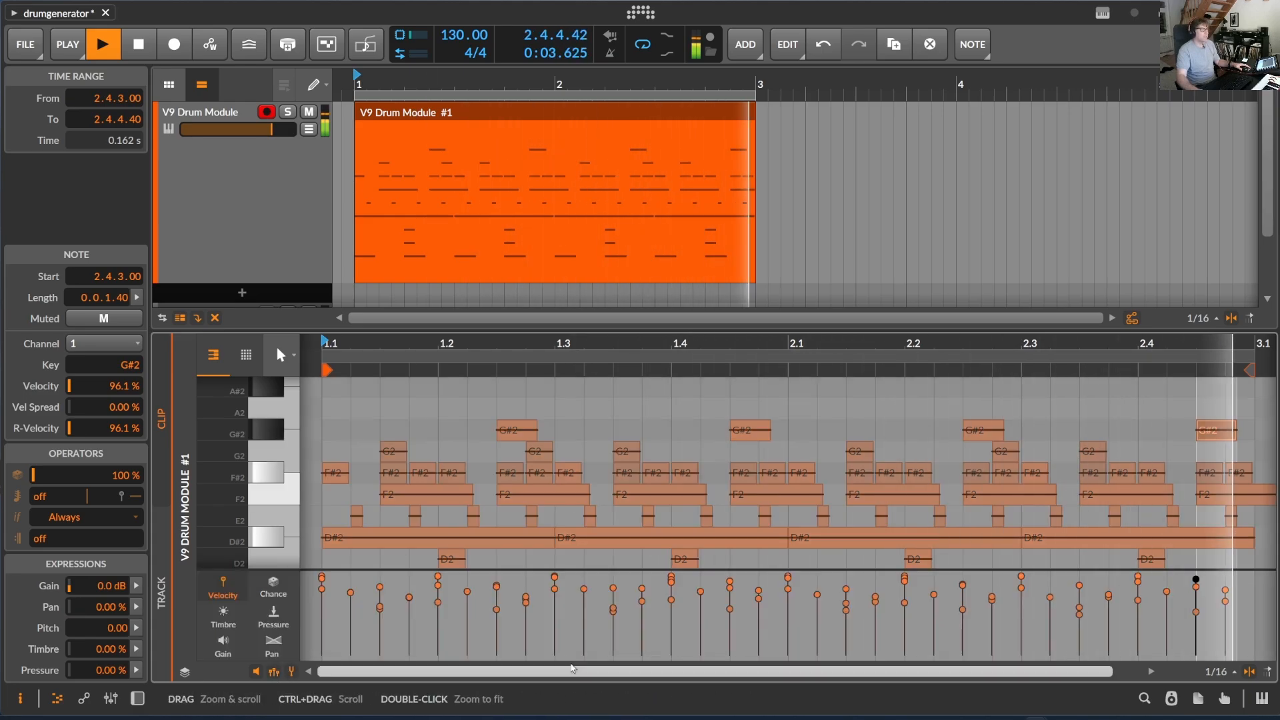
key(space)
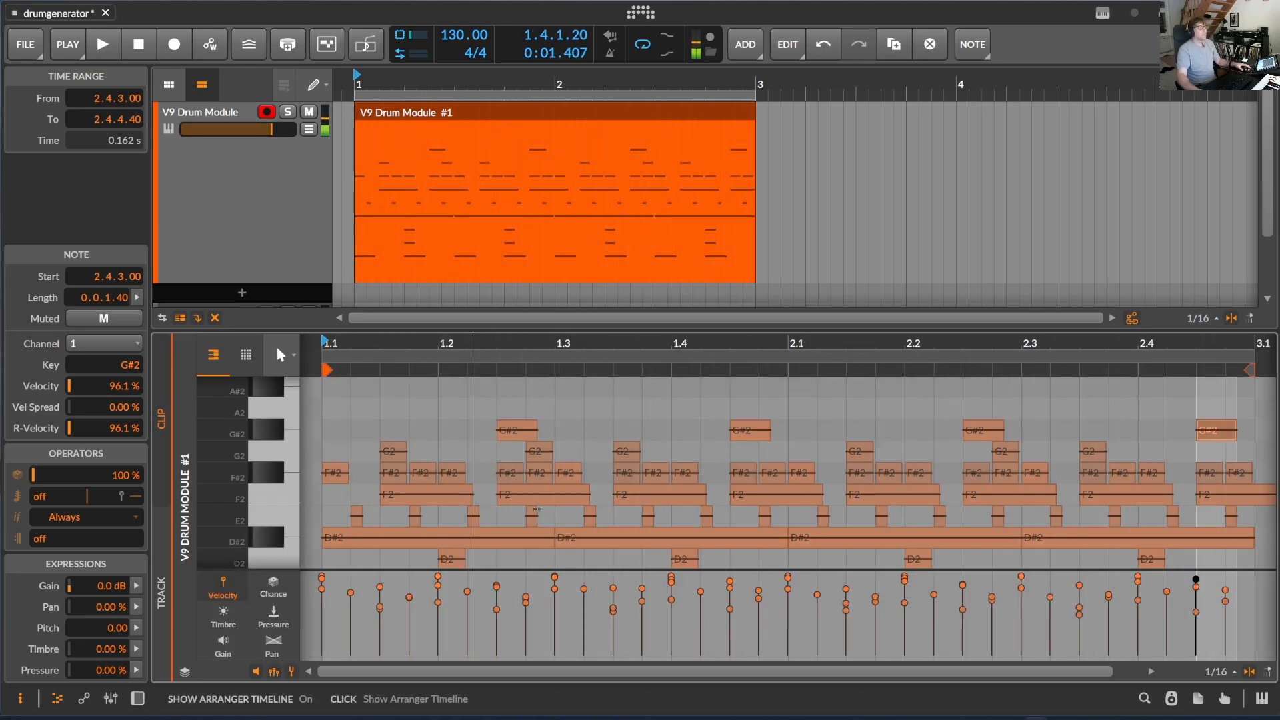
mouse_move(627, 348)
mouse_down()
mouse_move(680, 376)
mouse_move(954, 427)
mouse_move(1277, 439)
mouse_move(678, 400)
mouse_move(698, 355)
mouse_move(591, 345)
mouse_move(627, 345)
mouse_up()
key(d)
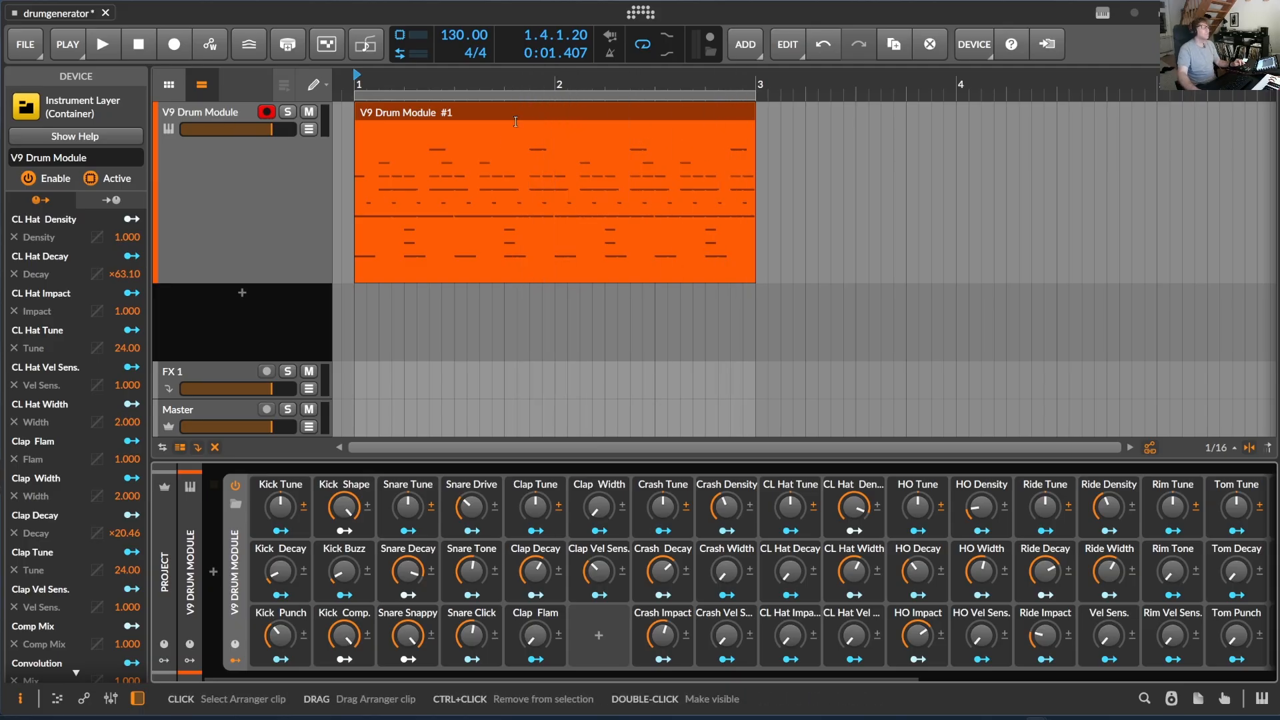
click(542, 106)
key(e)
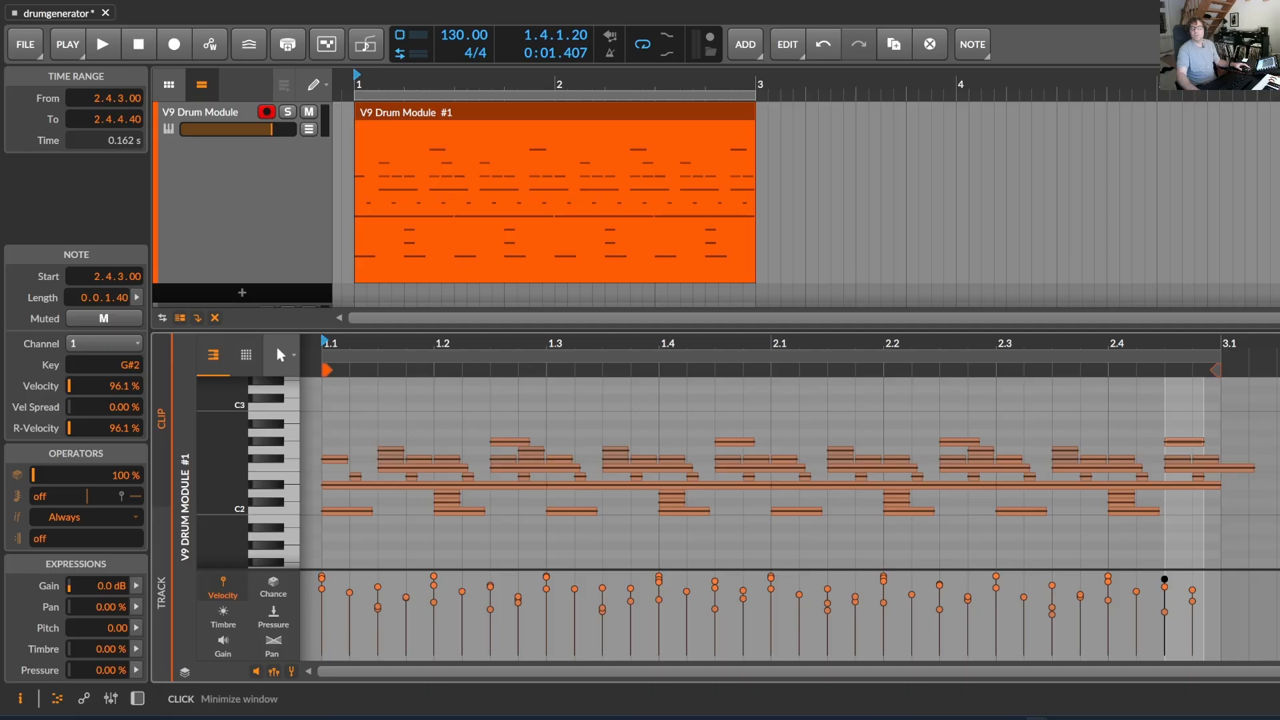
Step: Set the arranger playback start to 1.3 and start playback
click(1243, 12)
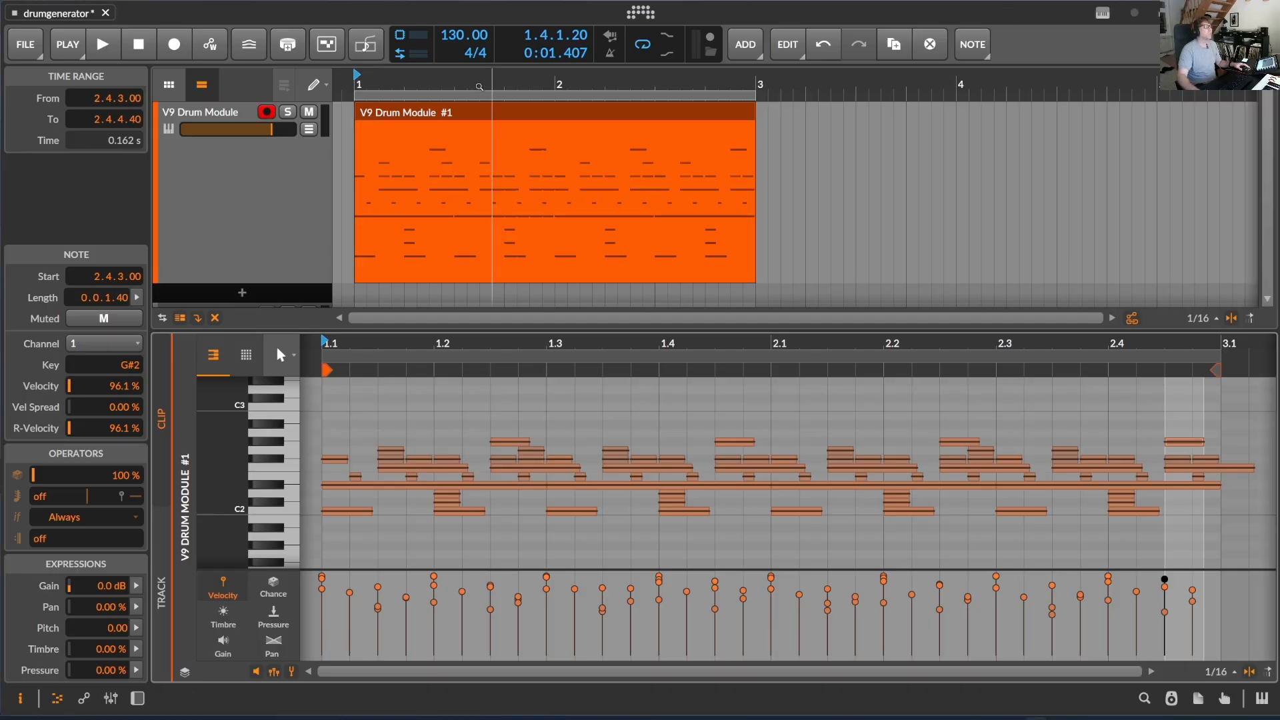
click(451, 84)
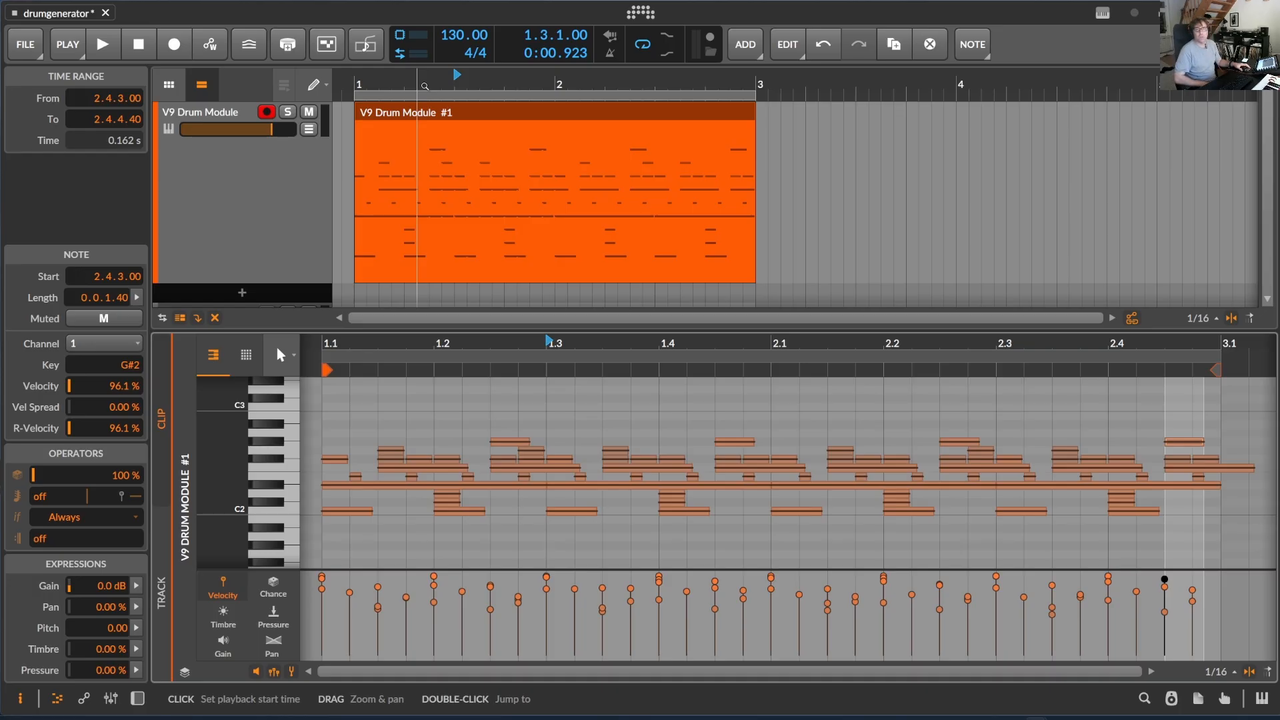
key(space)
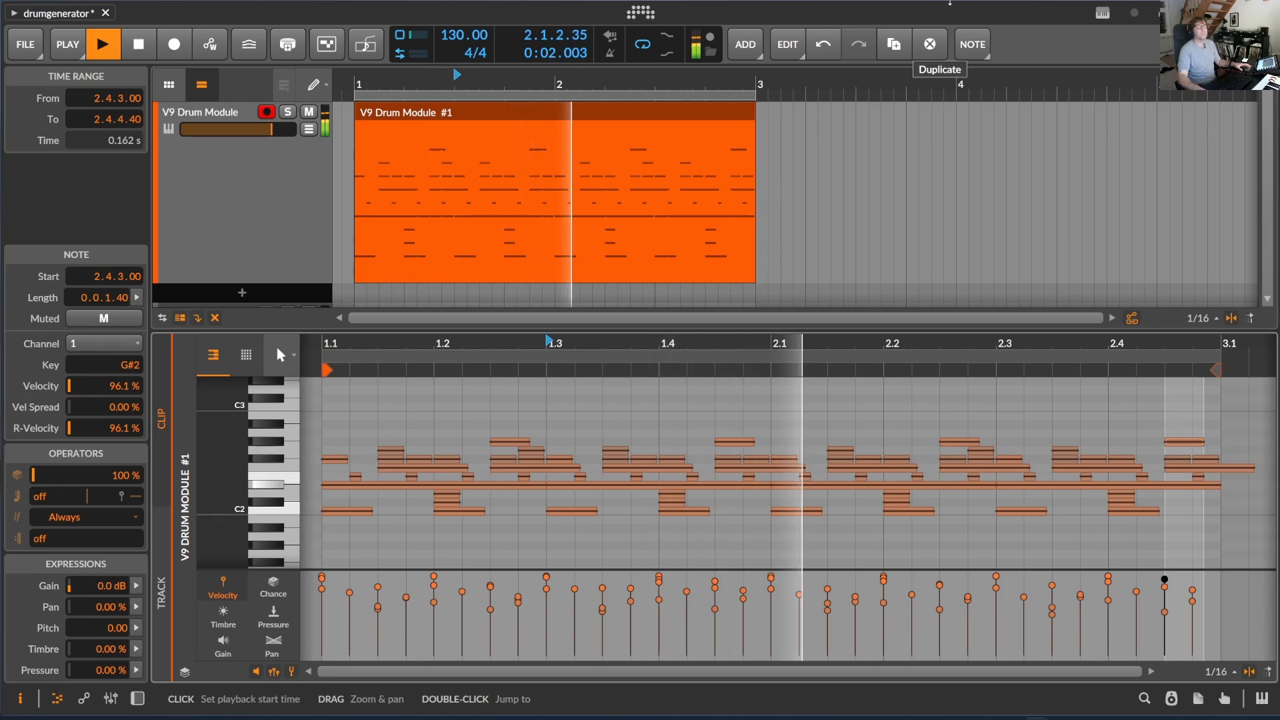
Step: Regenerate the House snare pattern twice and the kick pattern once for new variations
click(1101, 13)
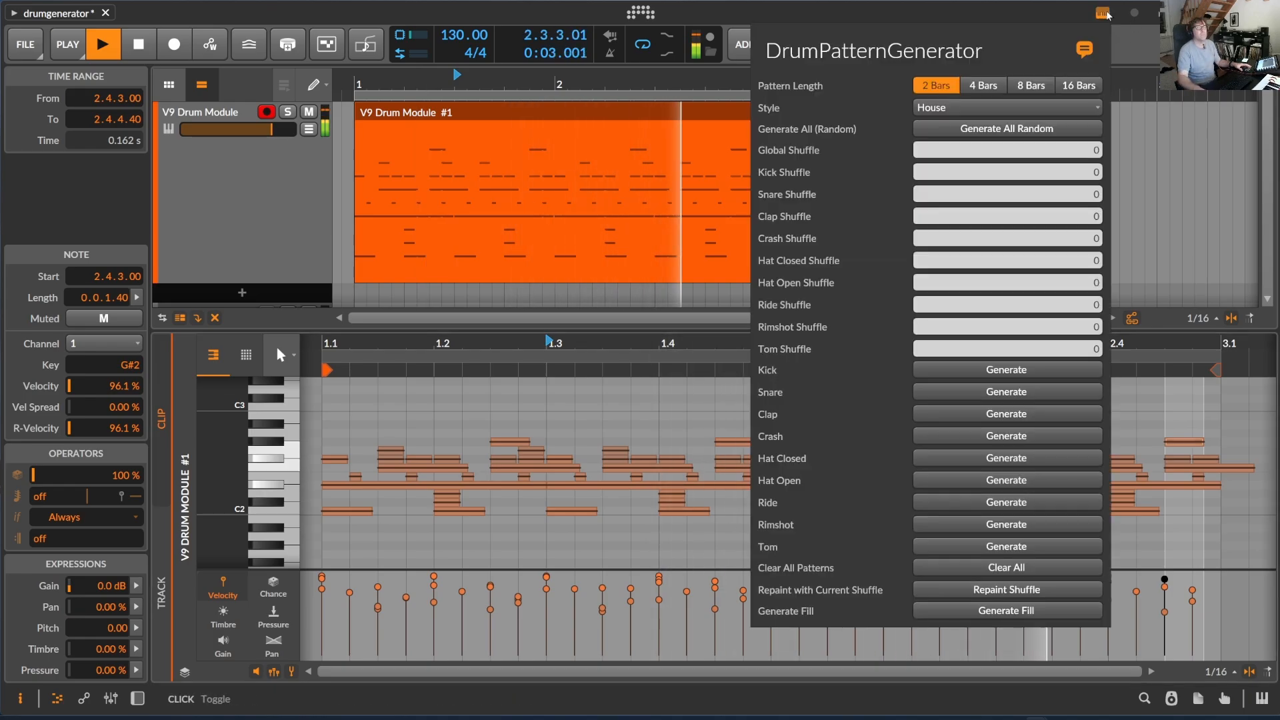
click(1012, 395)
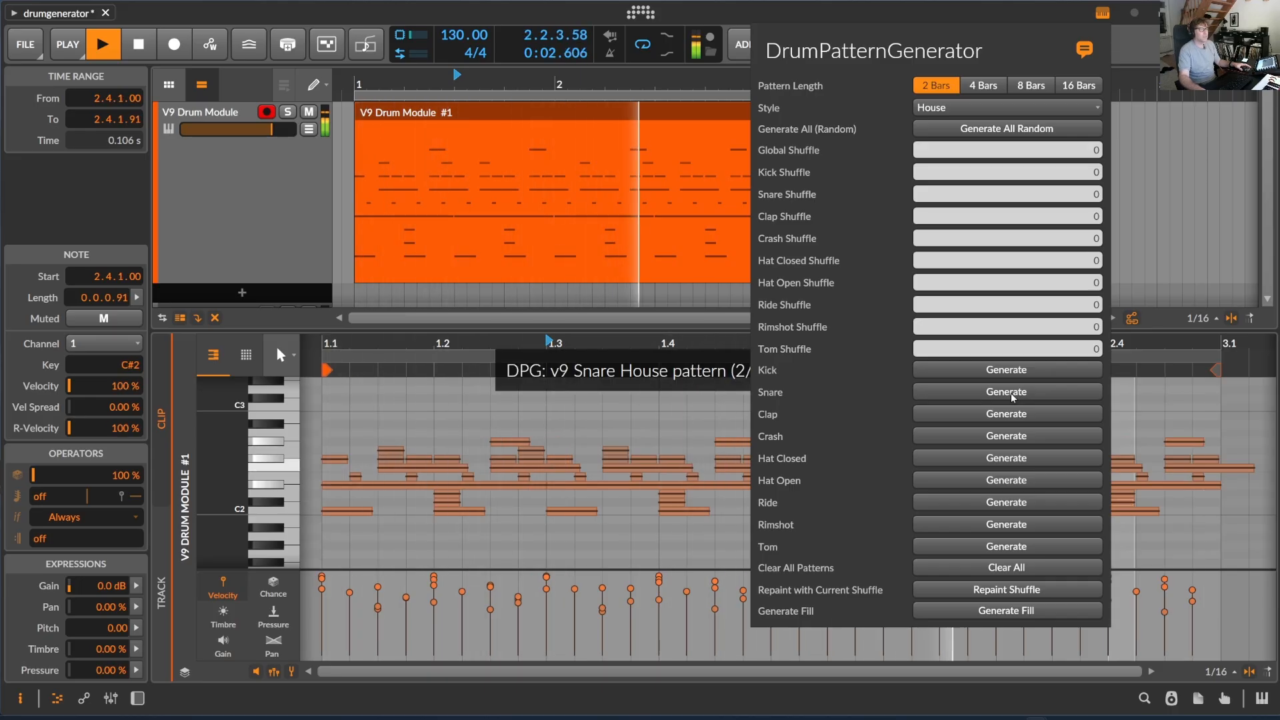
click(1012, 395)
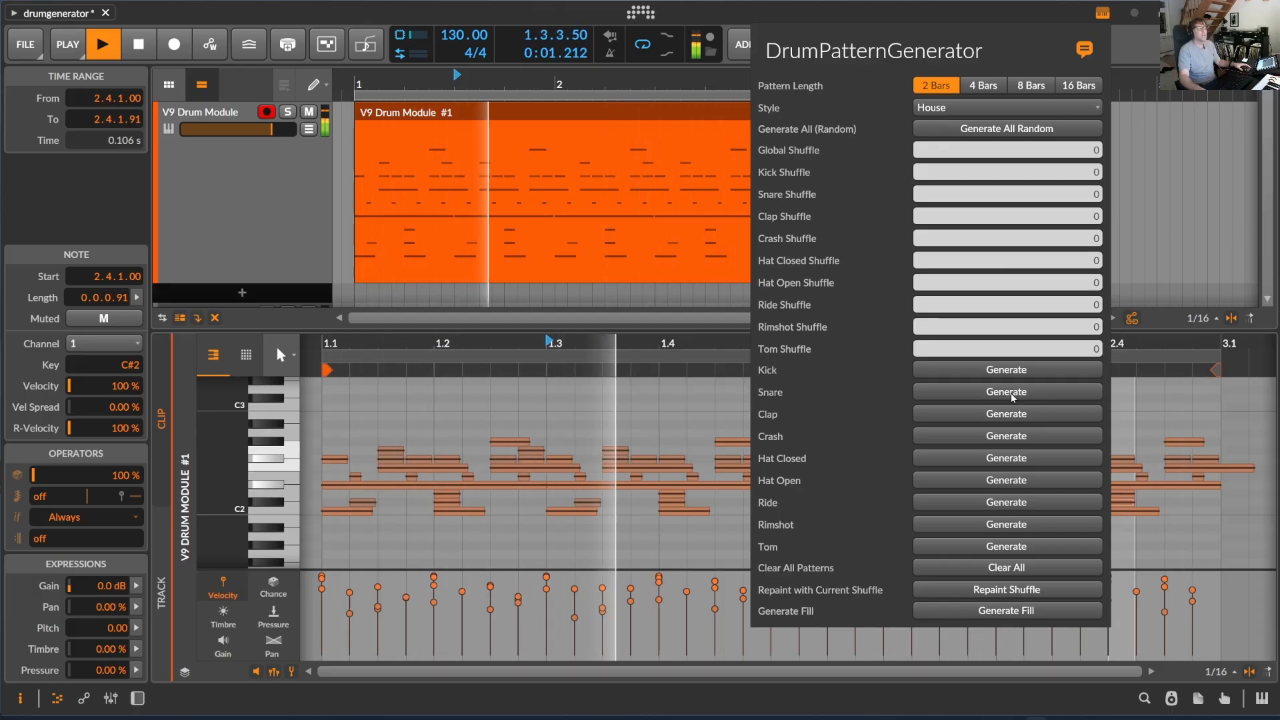
click(1007, 370)
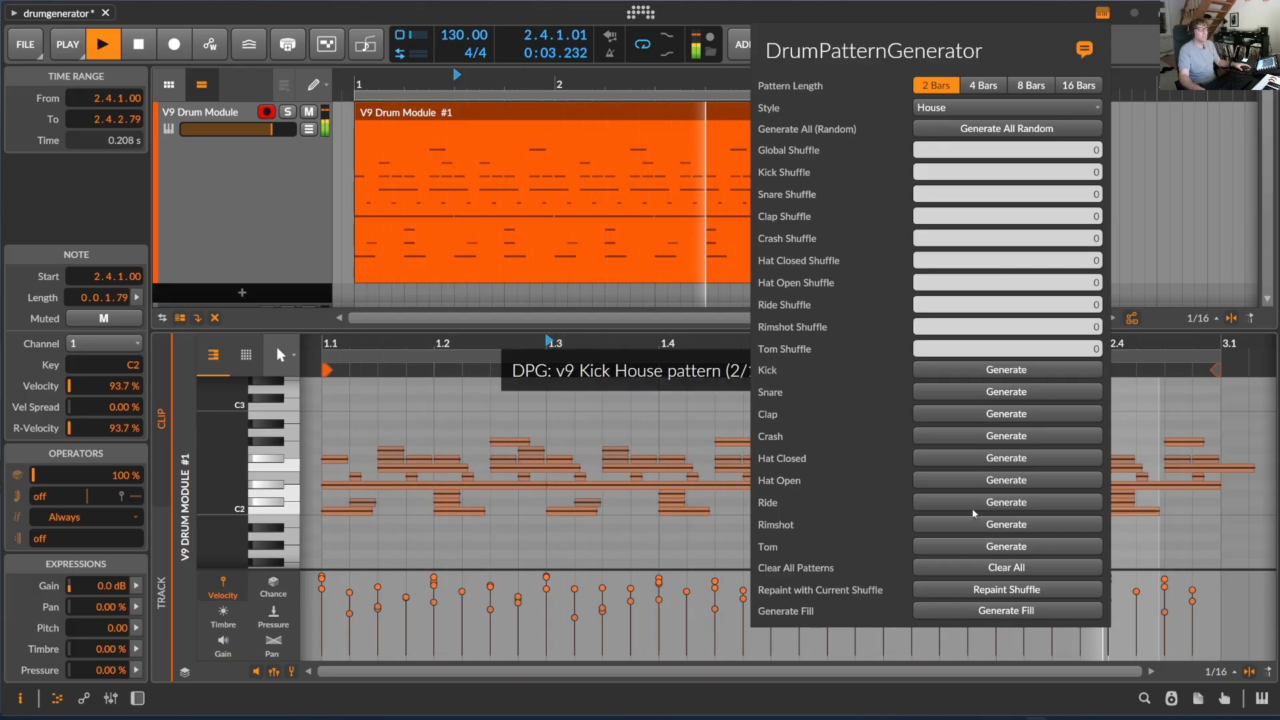
Step: Regenerate the House tom pattern twice, then the rimshot and open hat patterns once each
click(976, 551)
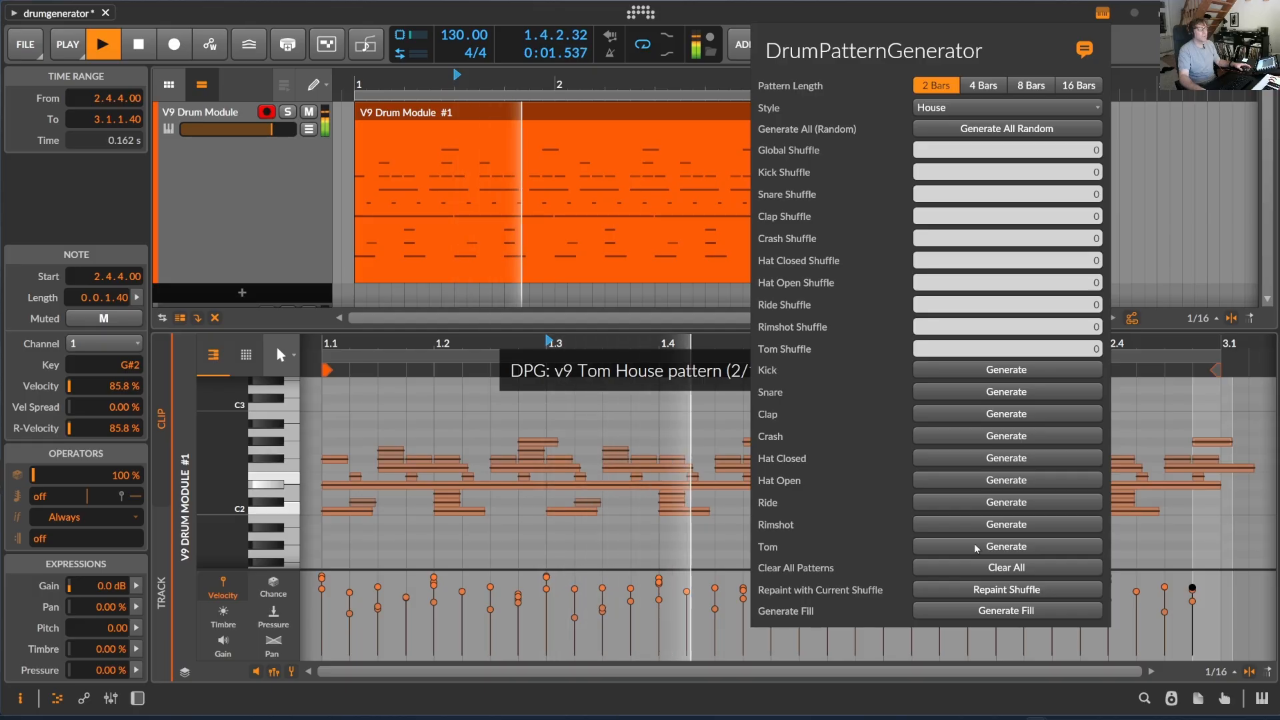
click(977, 548)
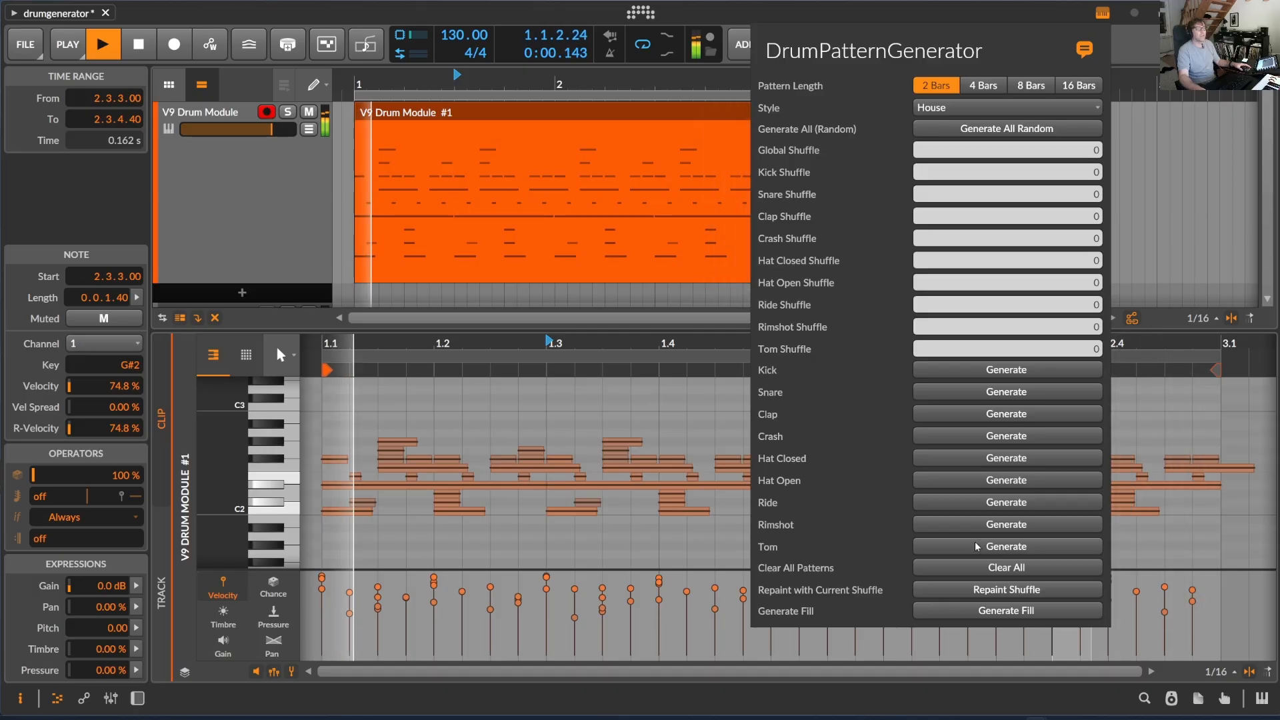
click(988, 526)
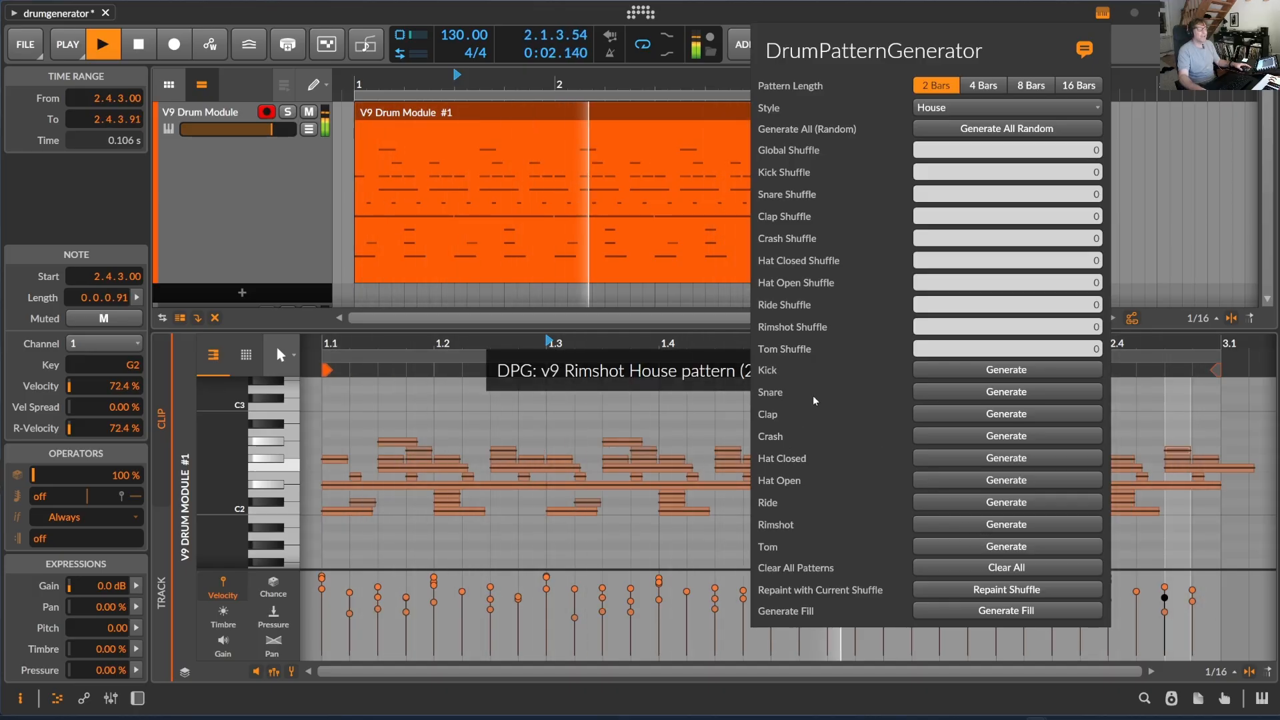
click(979, 481)
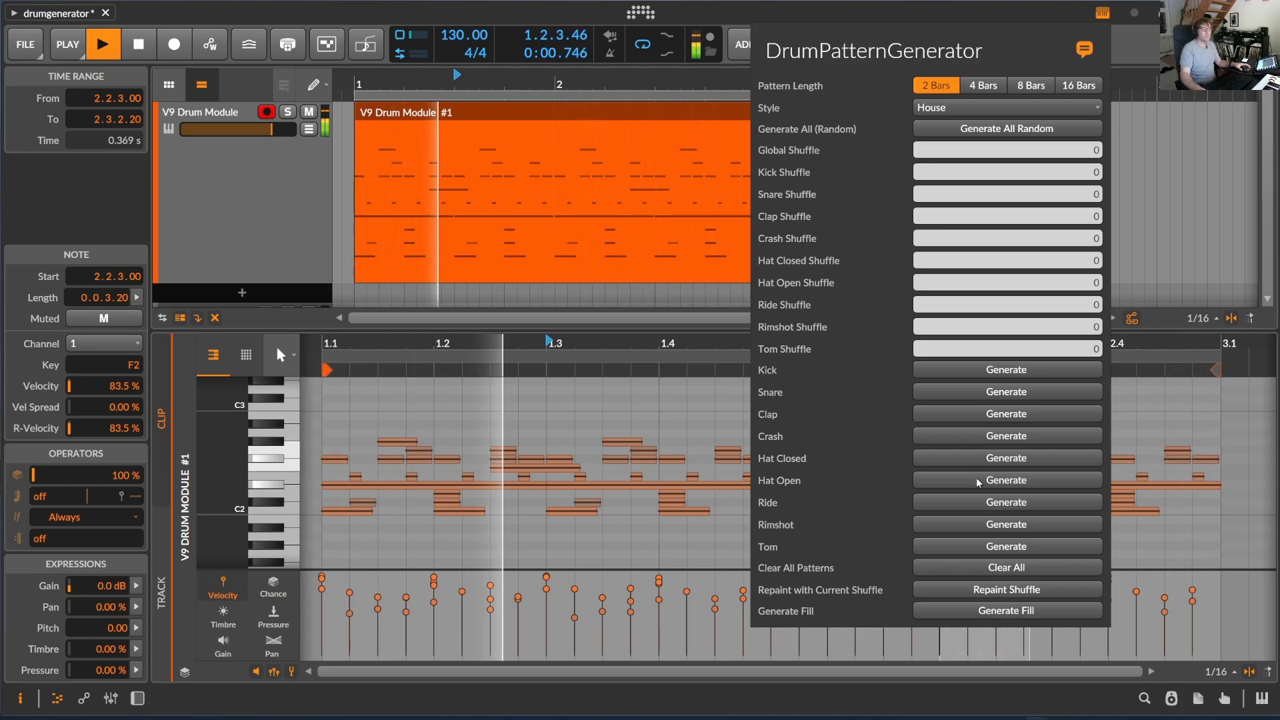
Step: Set the DrumPatternGenerator style to Techno, stop playback and generate all random patterns for the two bars
click(944, 109)
click(944, 162)
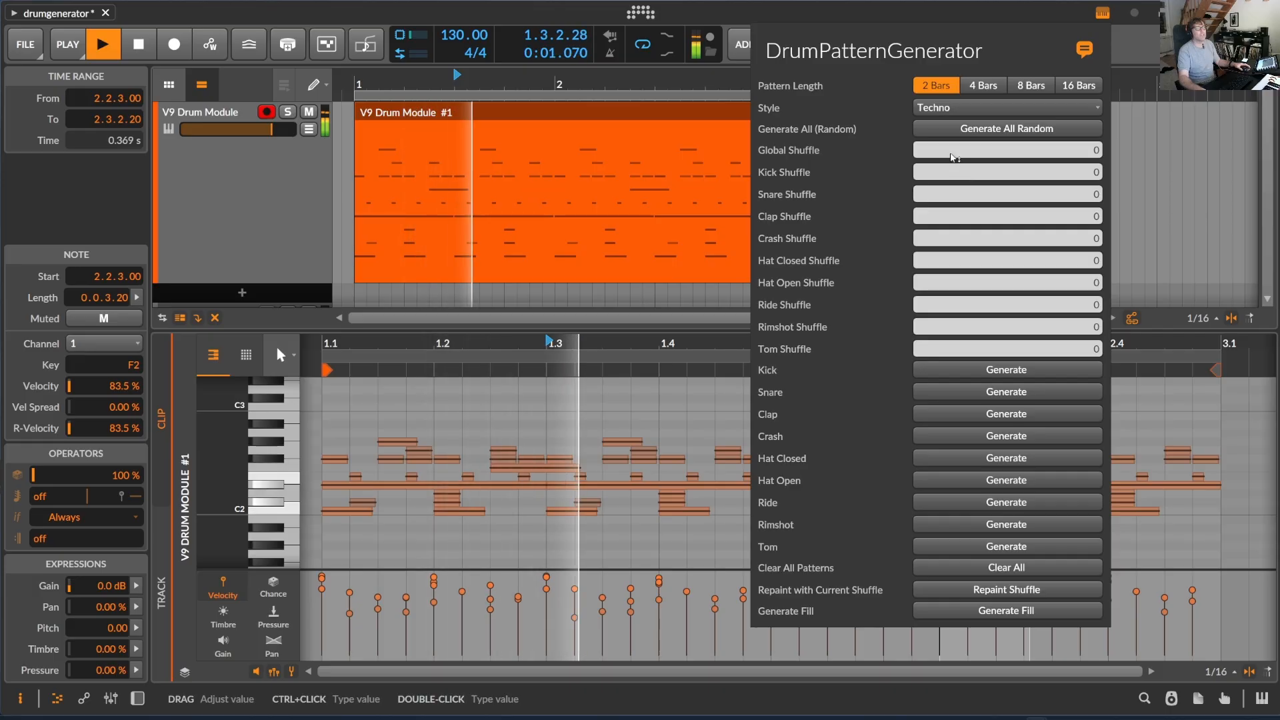
key(space)
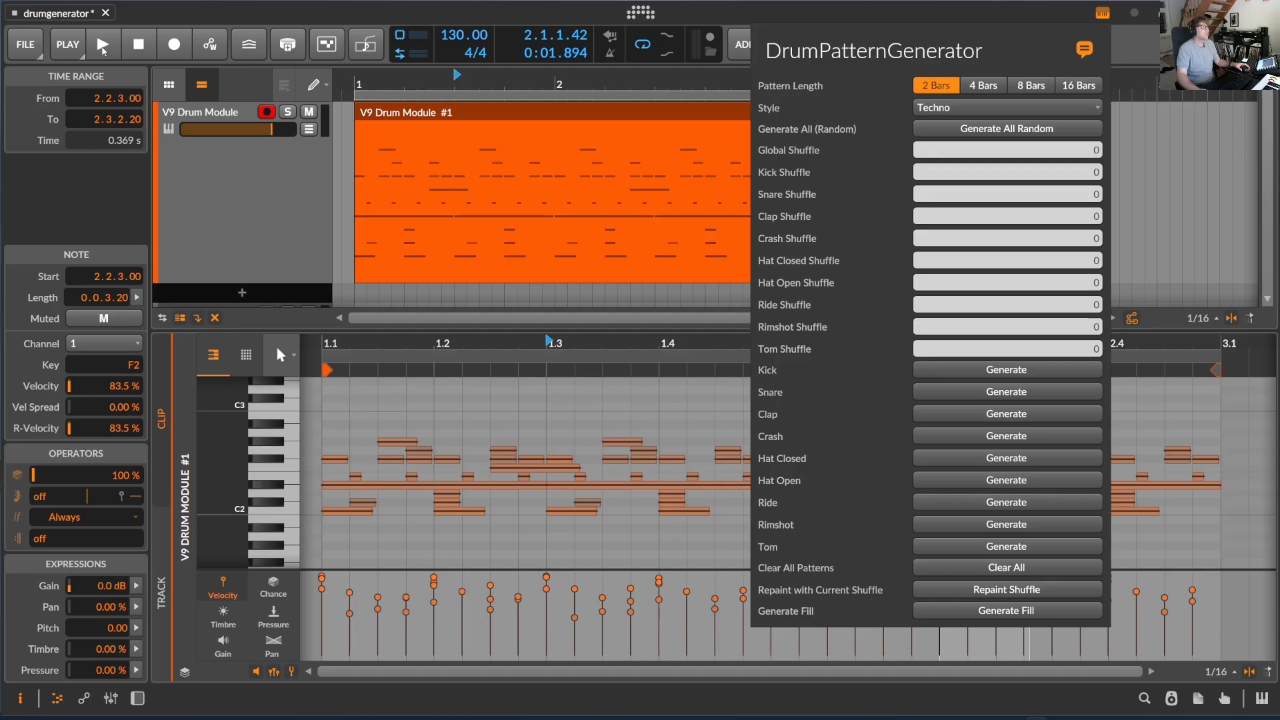
click(1007, 129)
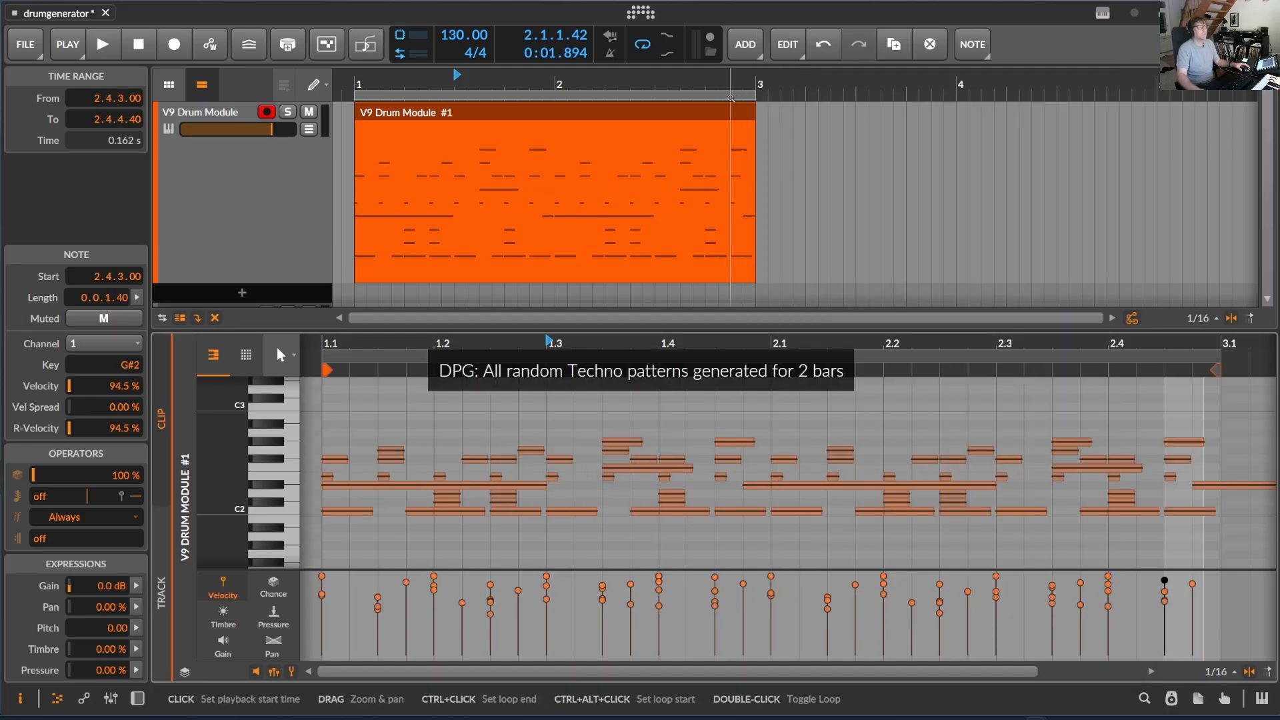
Step: Play the random Techno patterns from the start of the clip
double_click(503, 112)
key(space)
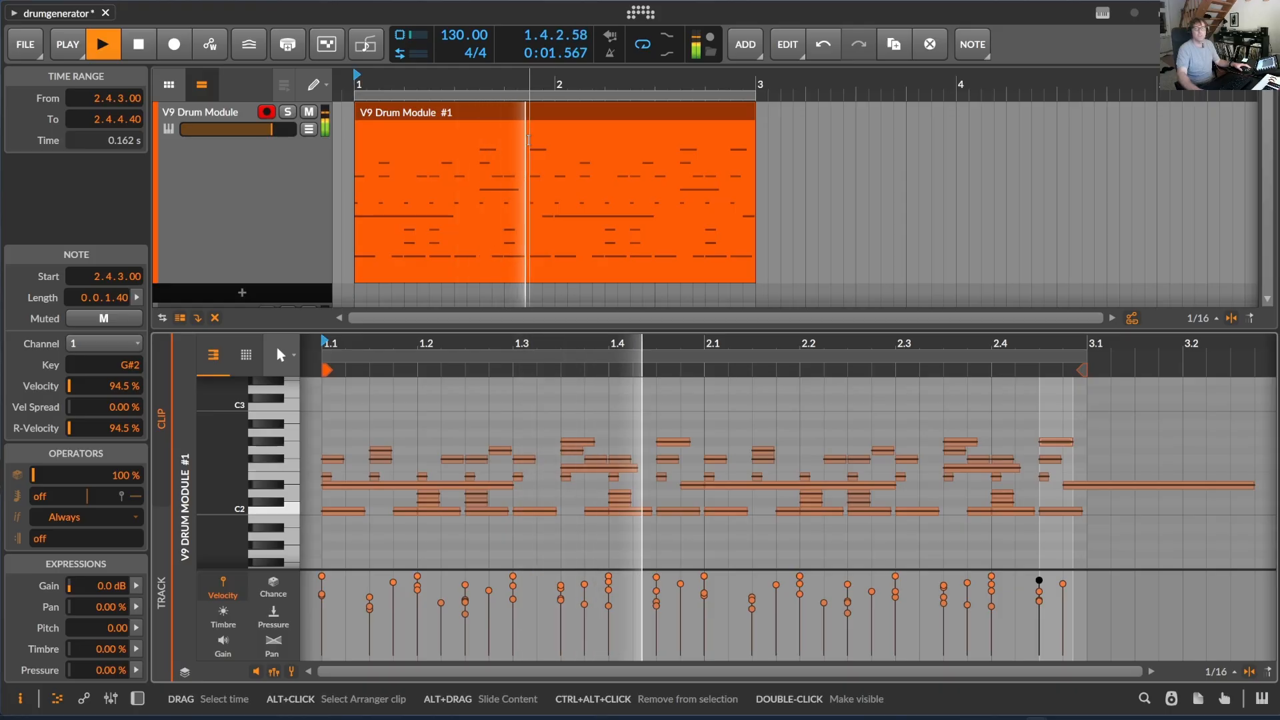
click(1102, 15)
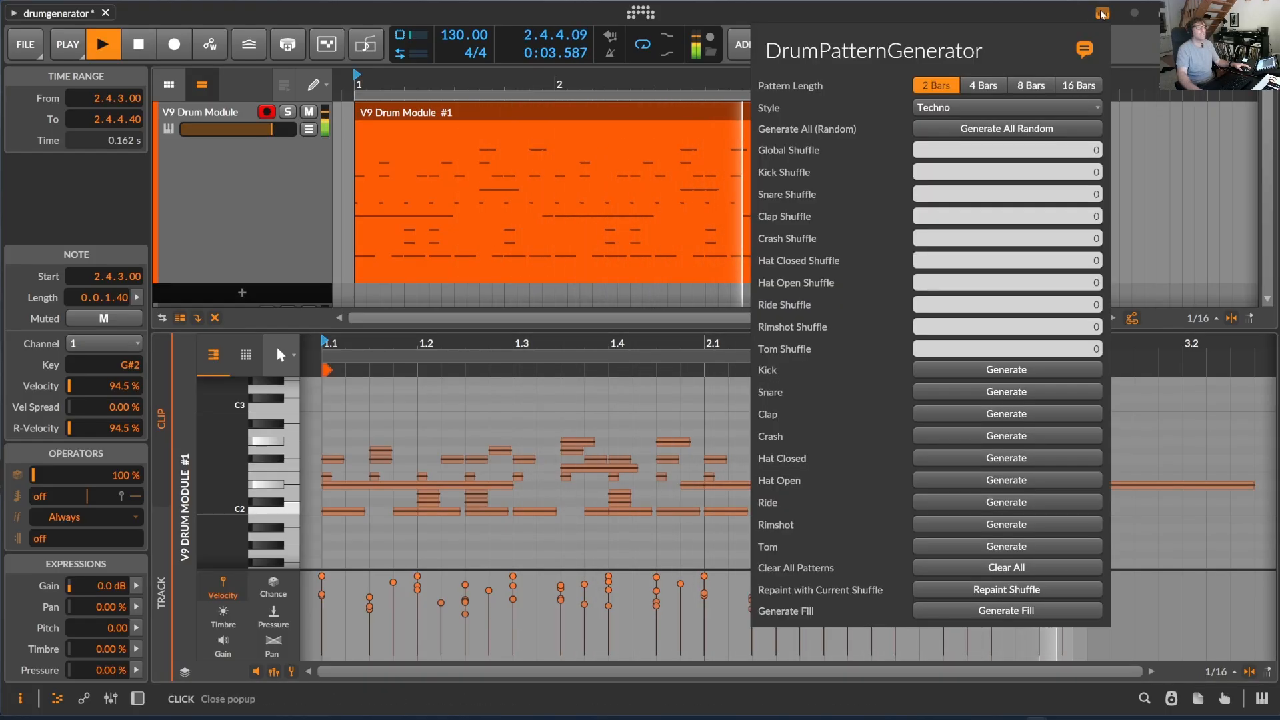
click(254, 111)
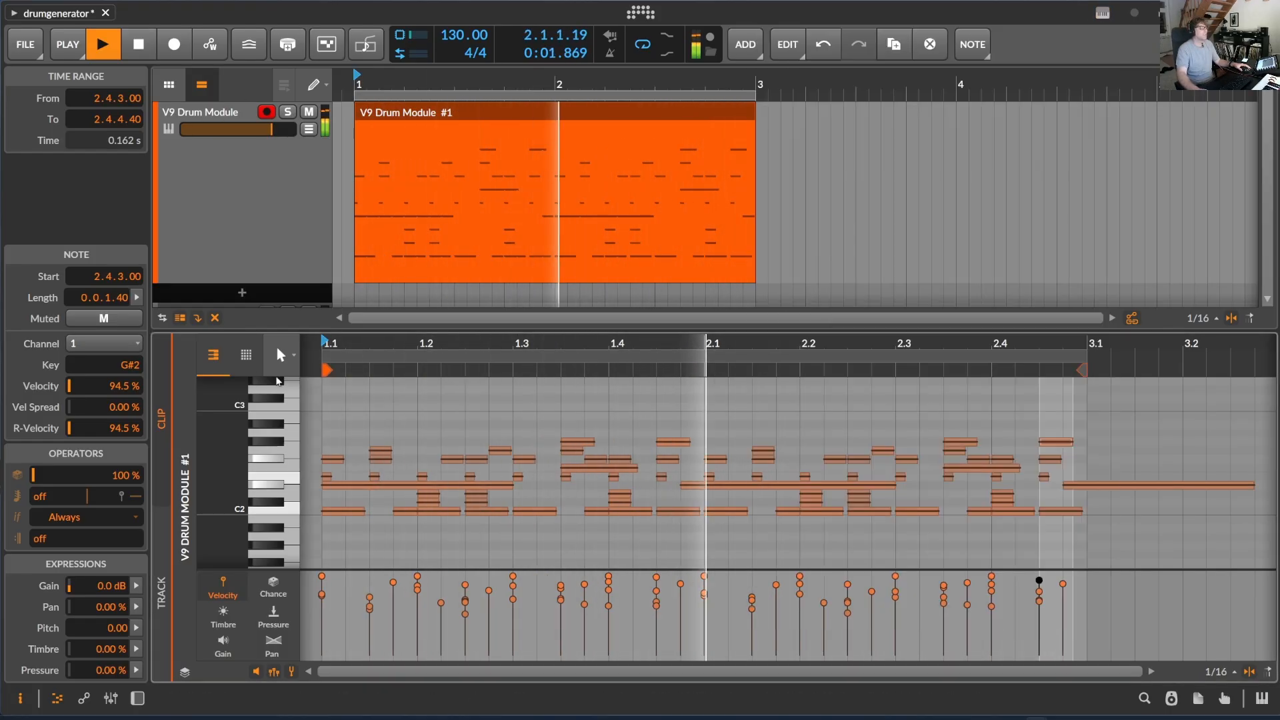
Step: Raise Kick Punch and set Kick Decay to about 72% in the V9 Drum Module
double_click(229, 110)
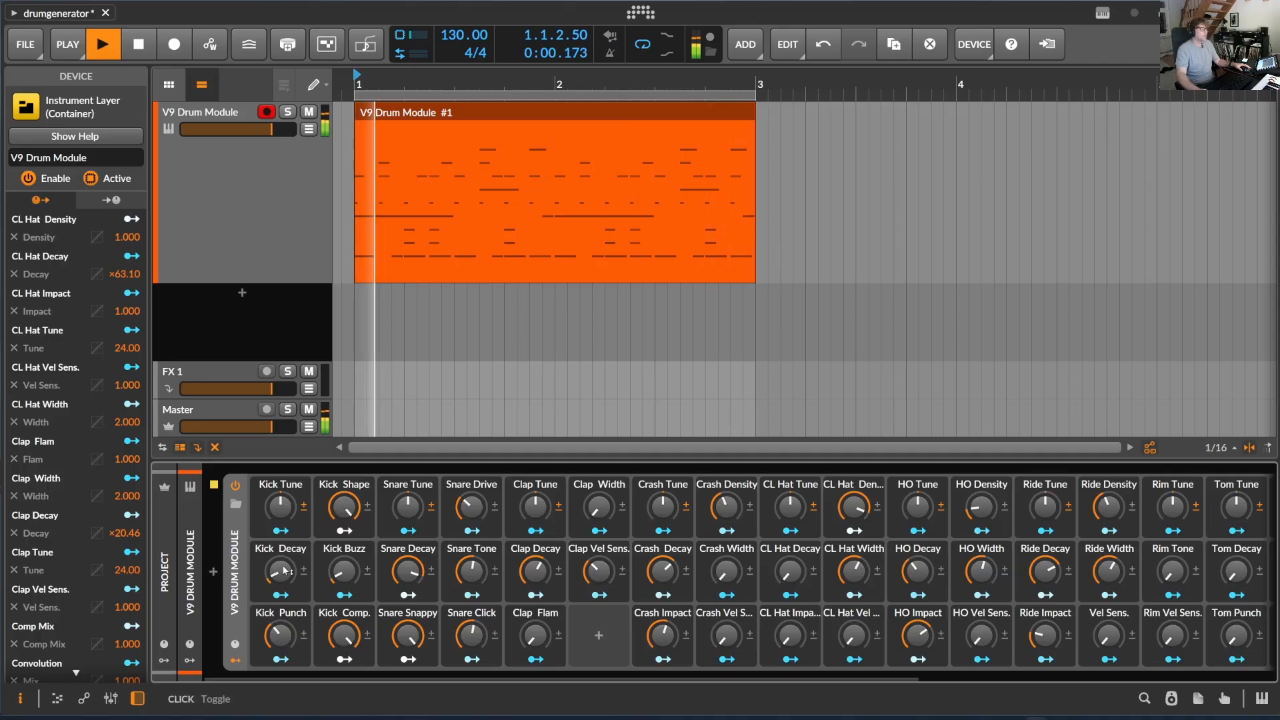
drag(285, 643, 286, 520)
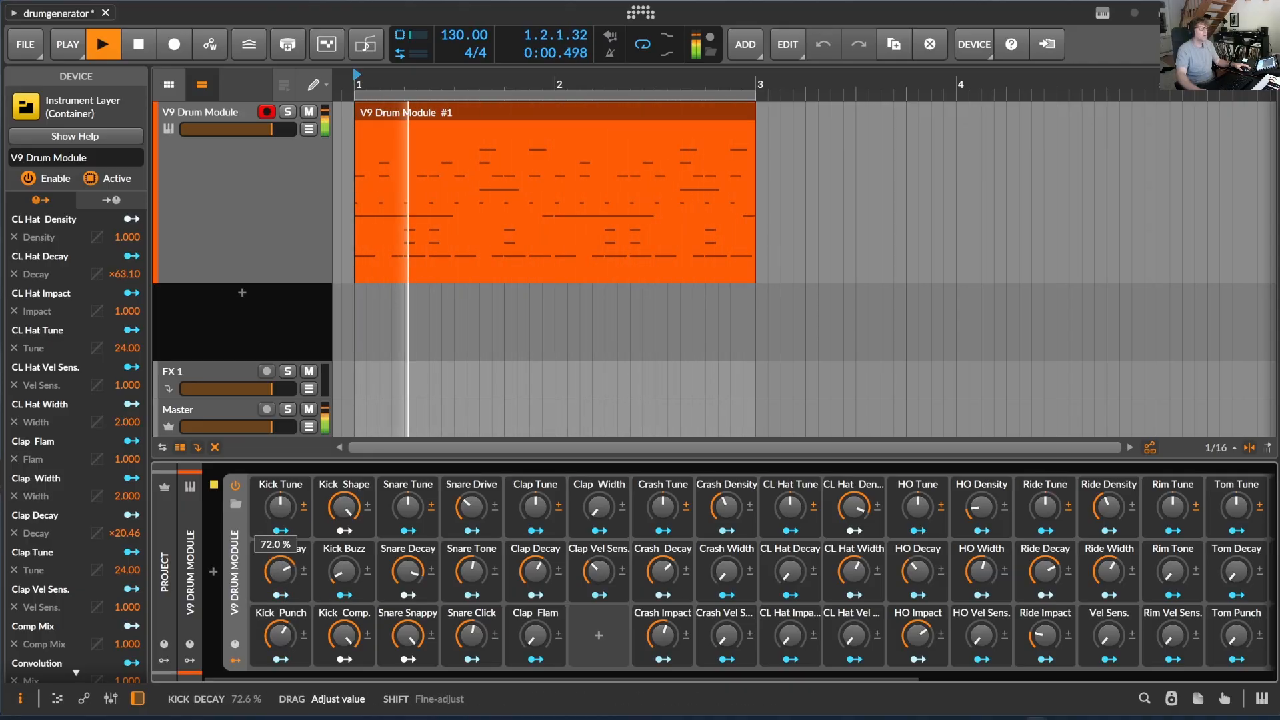
drag(283, 573, 283, 573)
drag(510, 679, 817, 703)
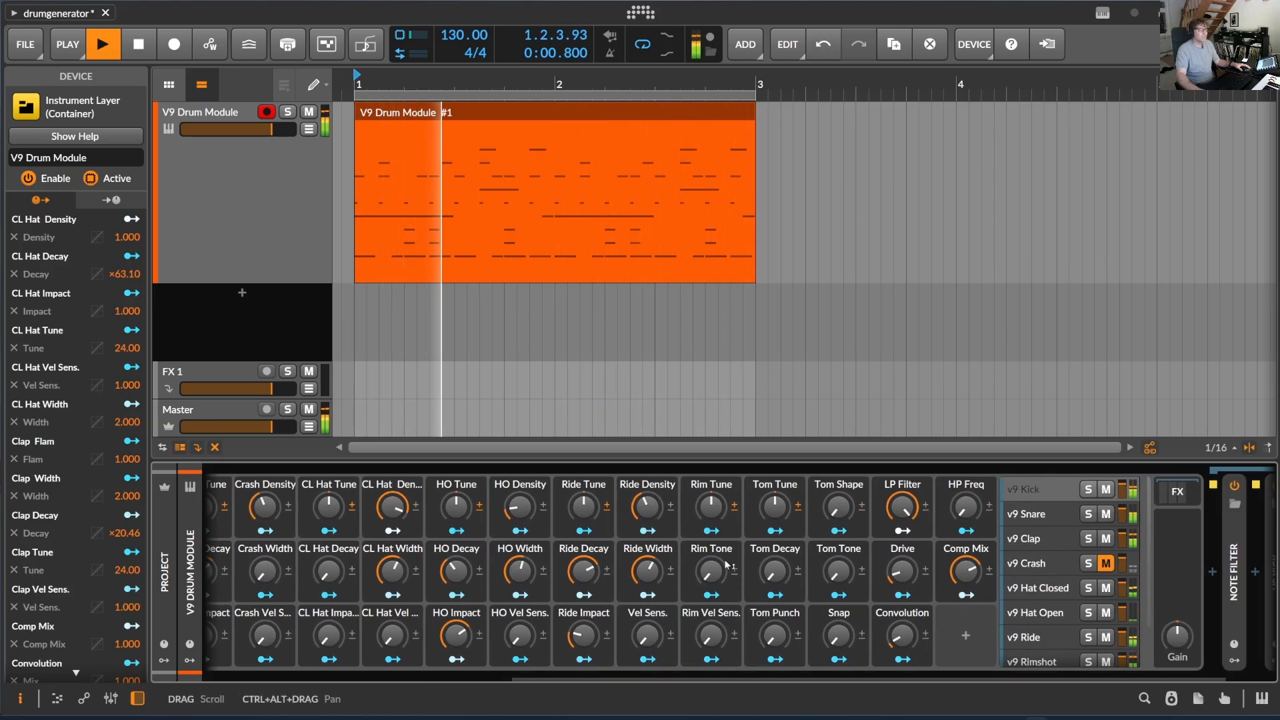
Step: Lower Ride Decay slightly and raise Drive in the V9 Drum Module
drag(583, 571, 583, 560)
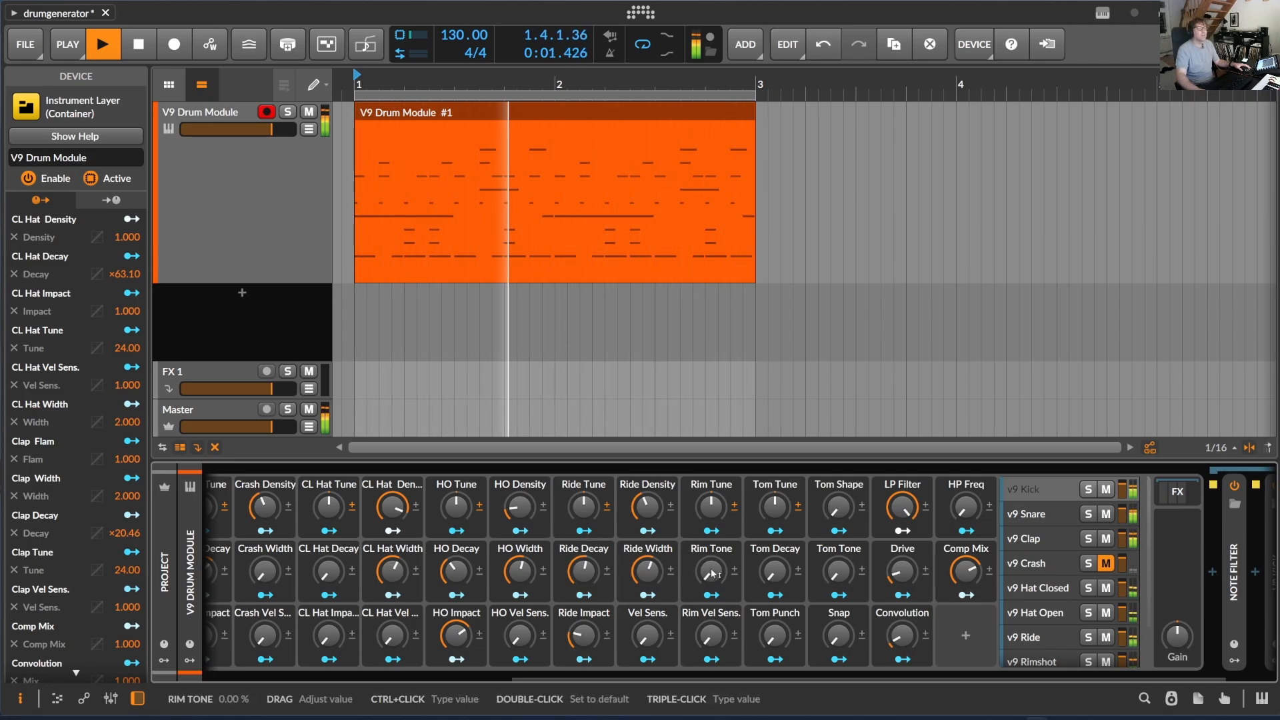
key(space)
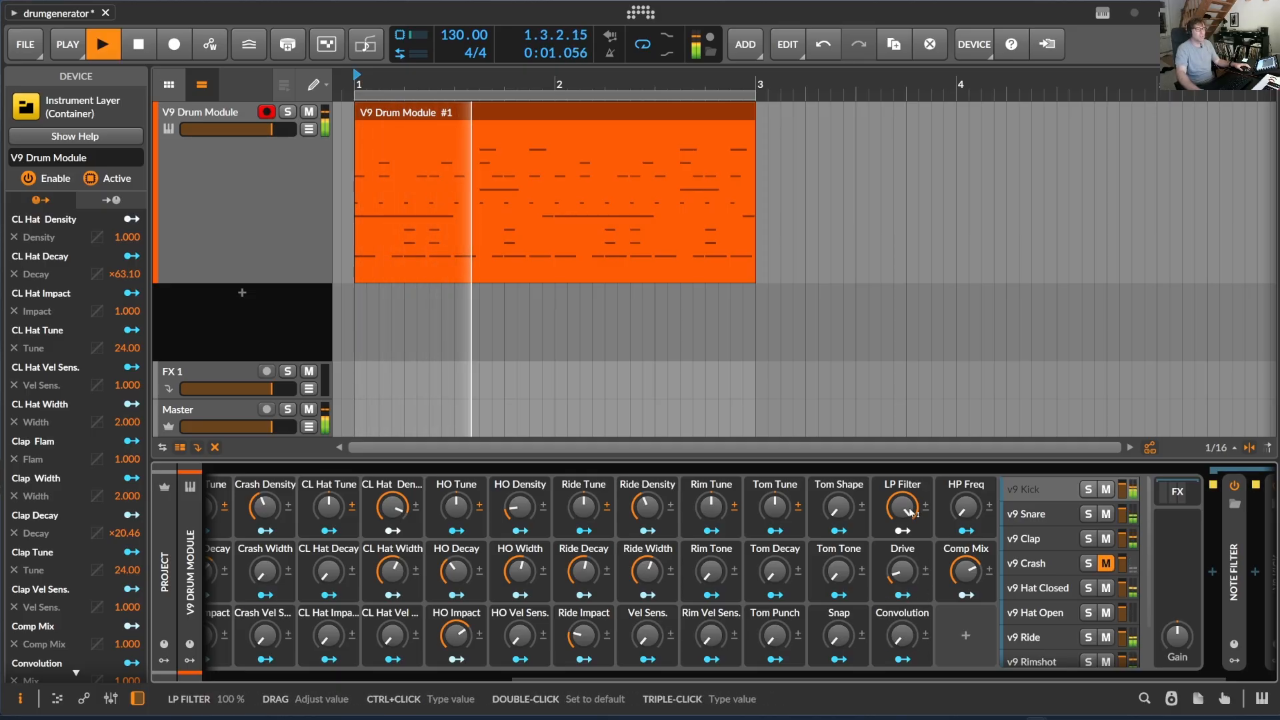
mouse_move(907, 510)
mouse_down()
mouse_move(907, 539)
mouse_move(907, 509)
mouse_up()
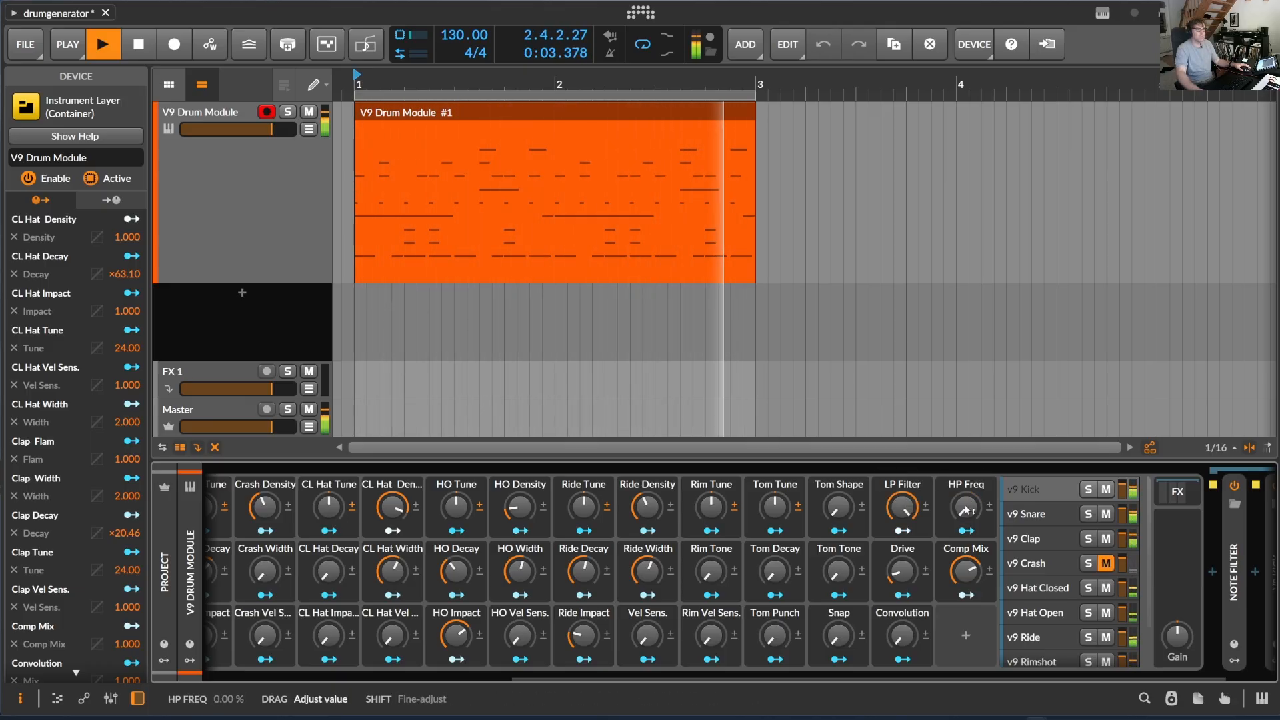
drag(900, 573, 901, 546)
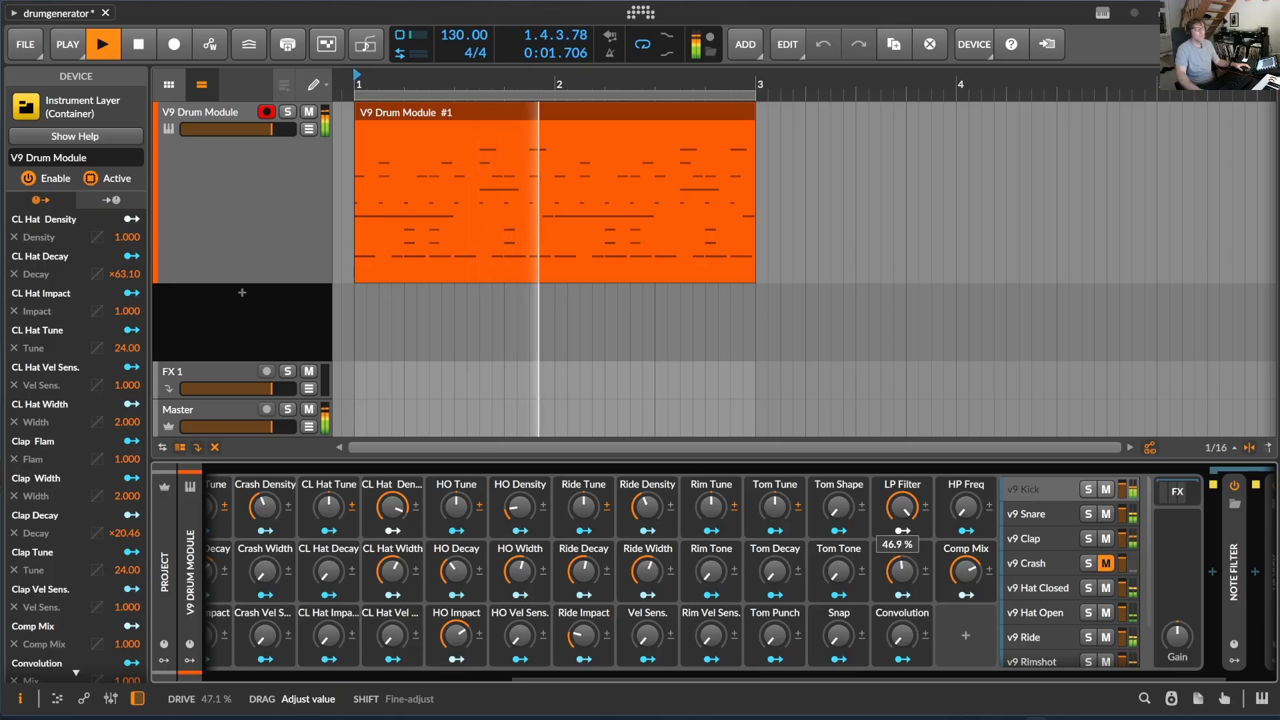
Step: Set Comp Mix to about 35.7% and lower Kick Decay in the V9 Drum Module
drag(966, 570, 966, 620)
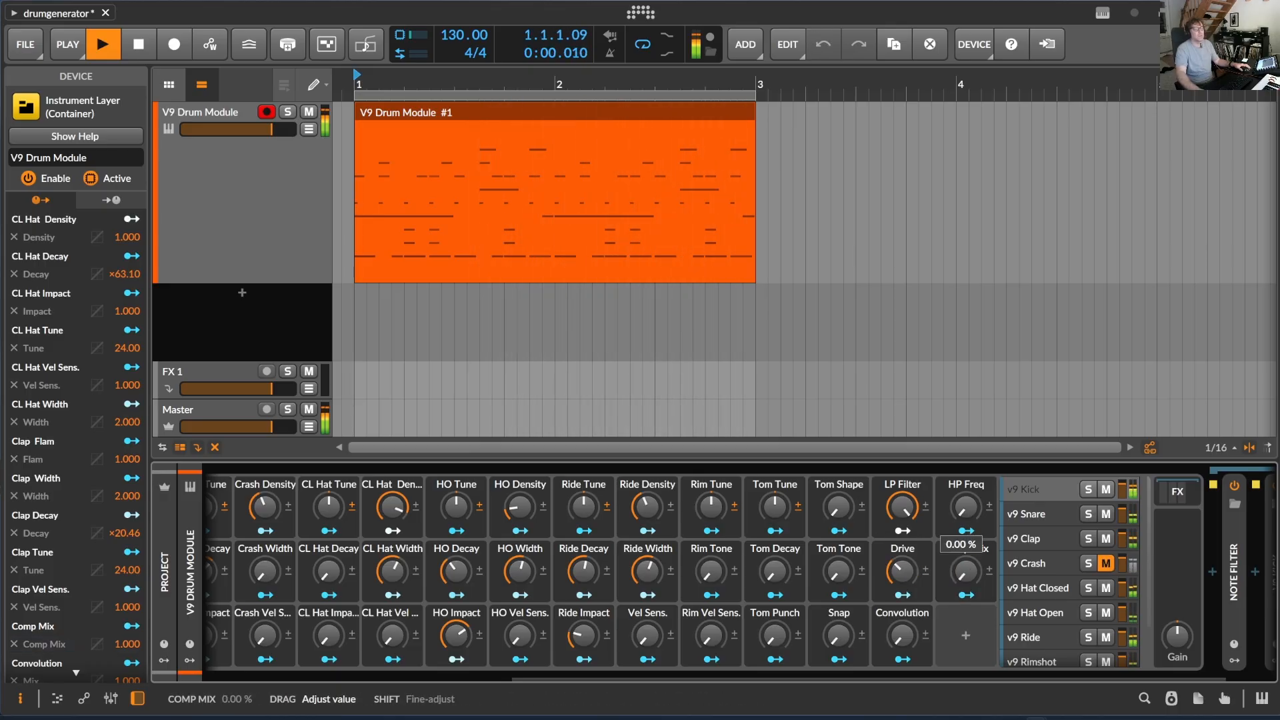
drag(966, 571, 967, 540)
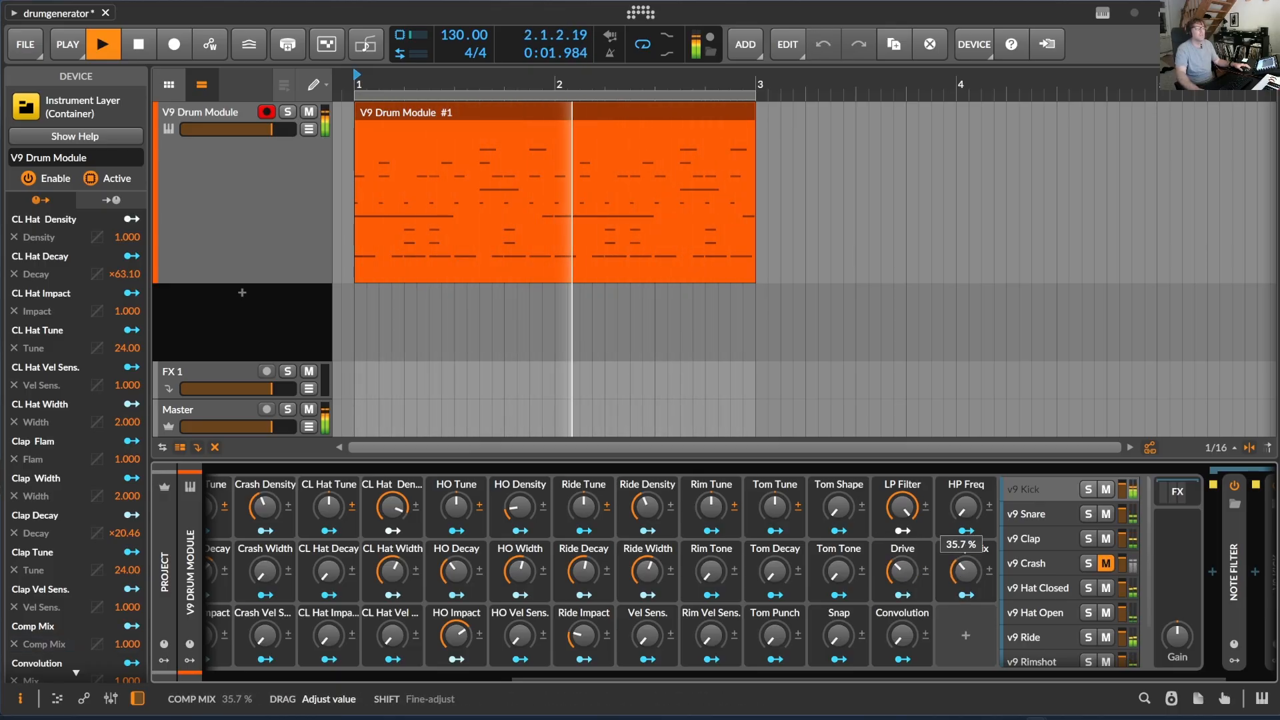
drag(699, 677, 392, 677)
drag(281, 571, 344, 608)
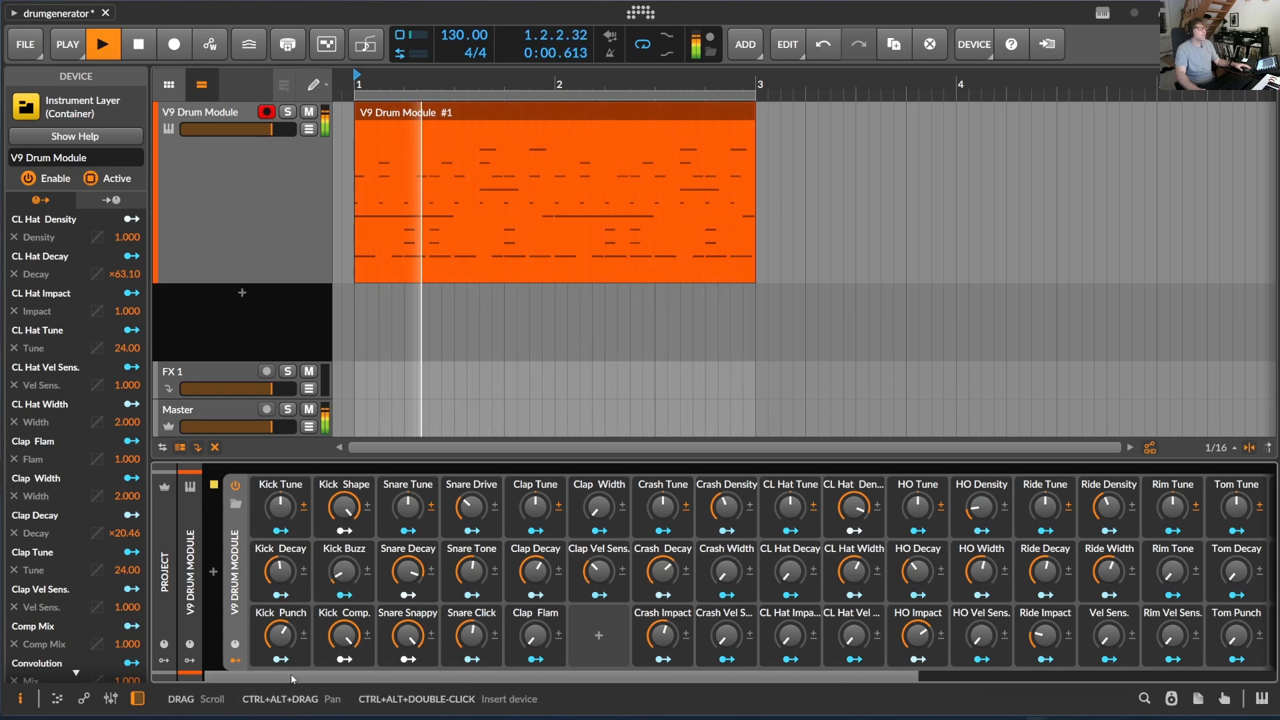
Step: Unmute the v9 Crash layer, set its volume to about -7.3 dB, and mute it again with playback stopped
drag(291, 677, 875, 679)
click(1031, 565)
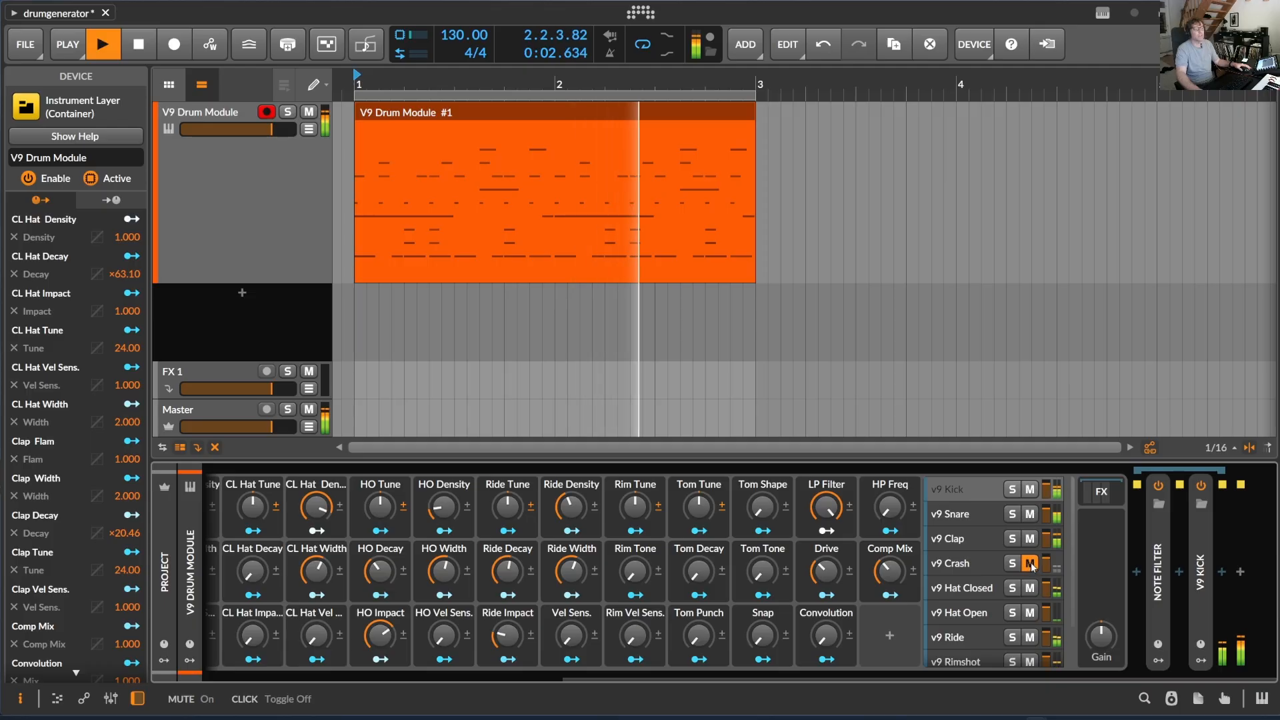
click(1032, 565)
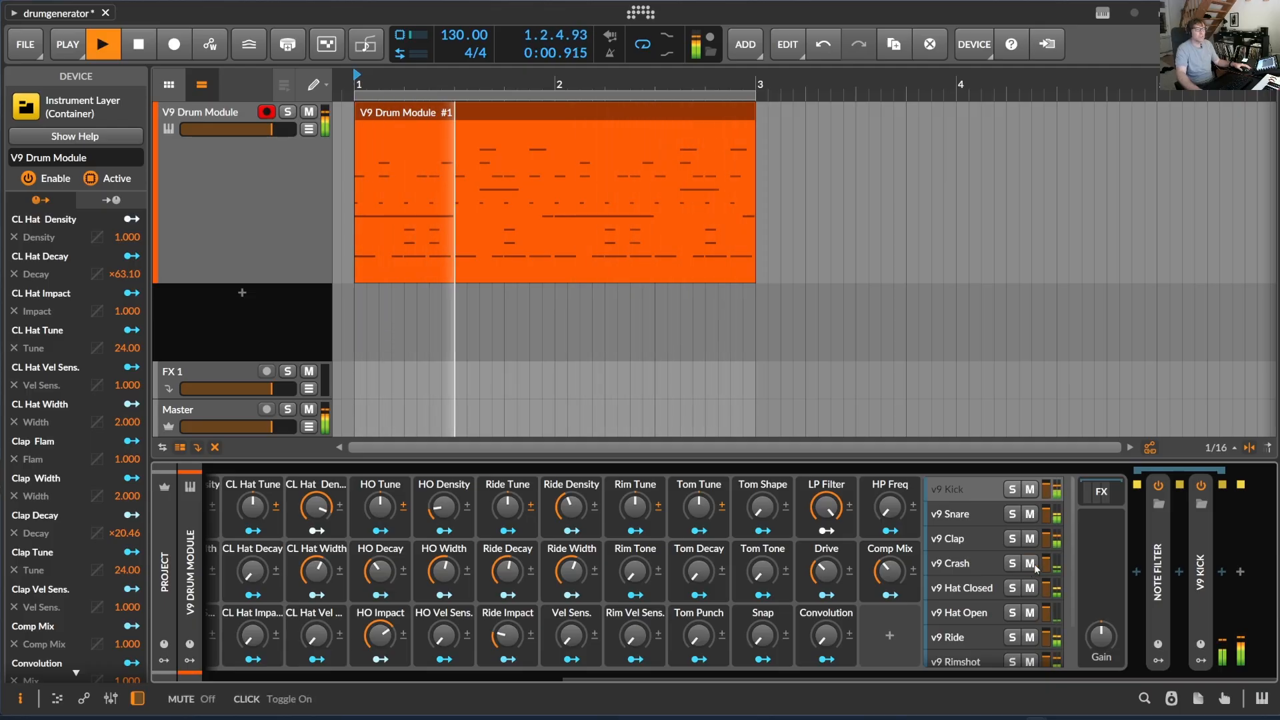
mouse_move(1047, 564)
mouse_down()
mouse_move(1046, 580)
mouse_move(1049, 567)
mouse_up()
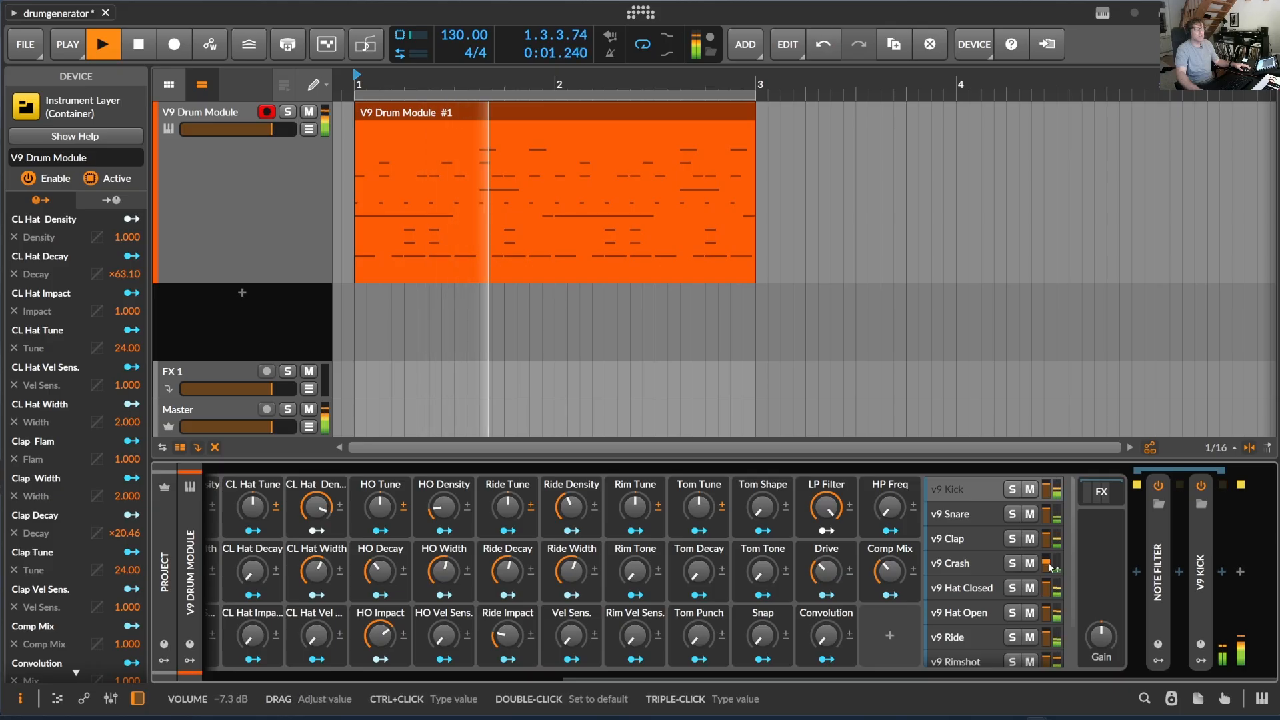
key(space)
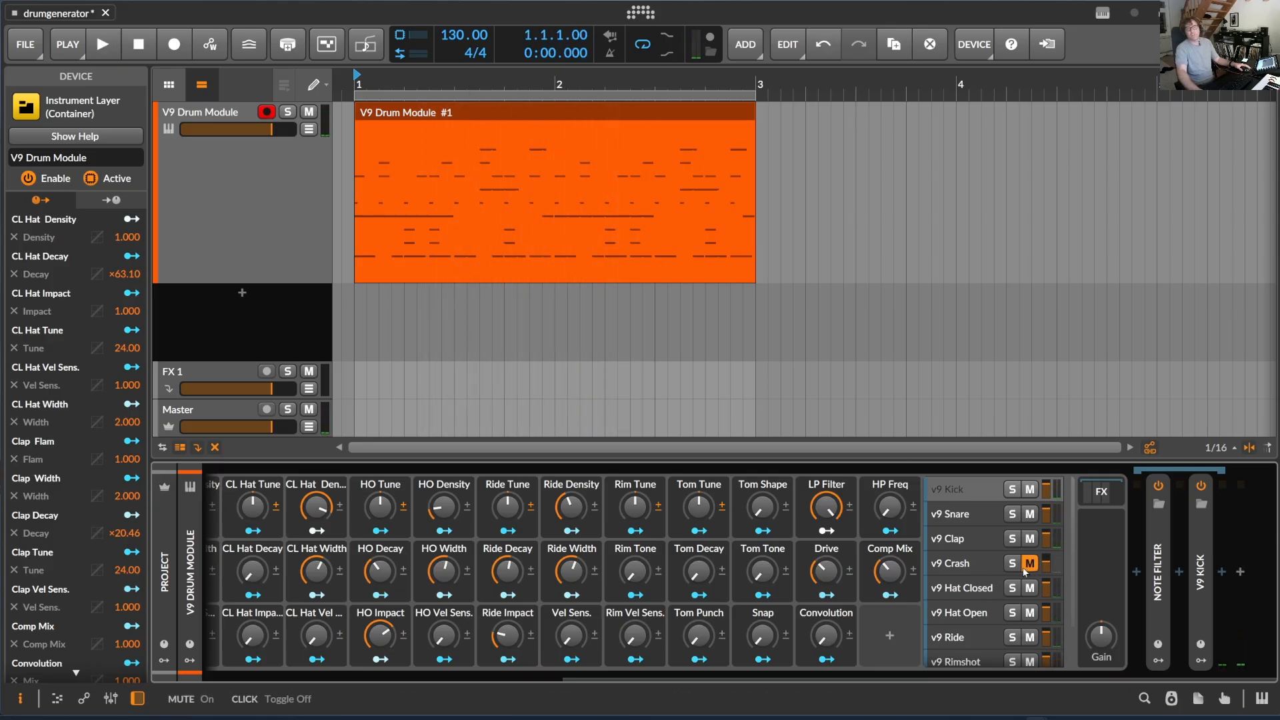
Step: Play the clip while generating all random Techno patterns three times in the DrumPatternGenerator, and stop playback
drag(444, 83, 429, 76)
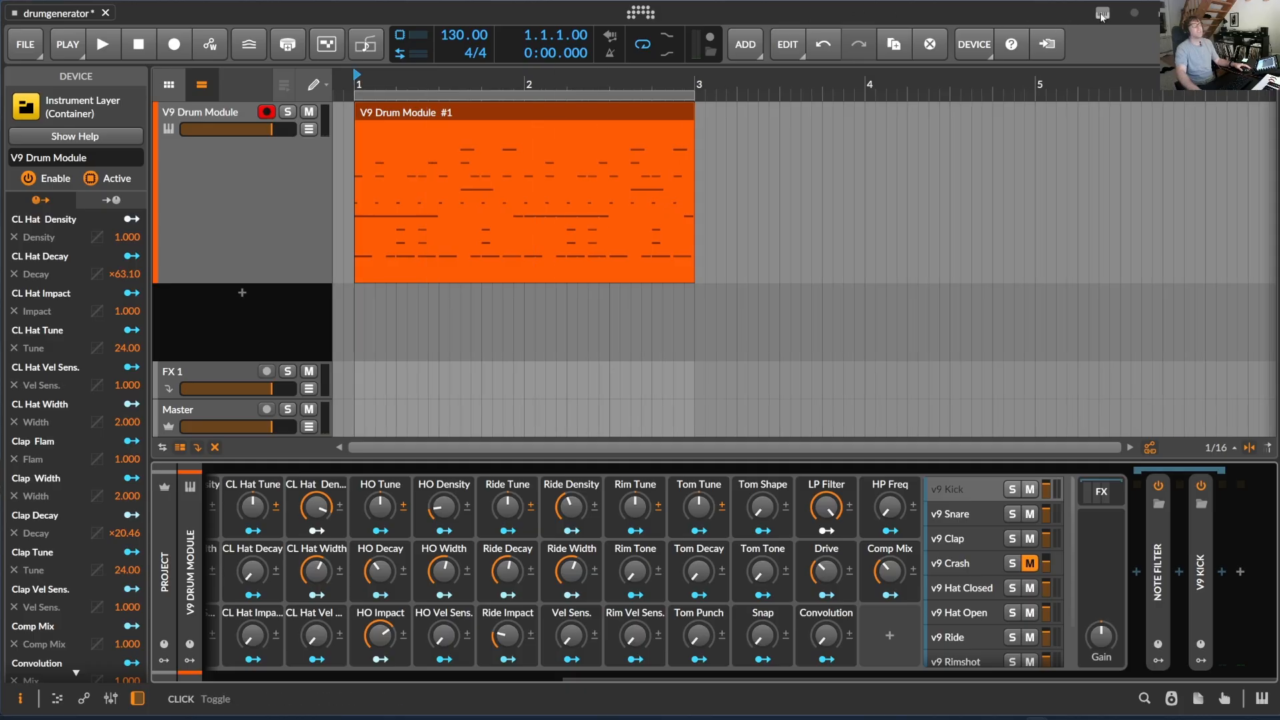
click(1105, 16)
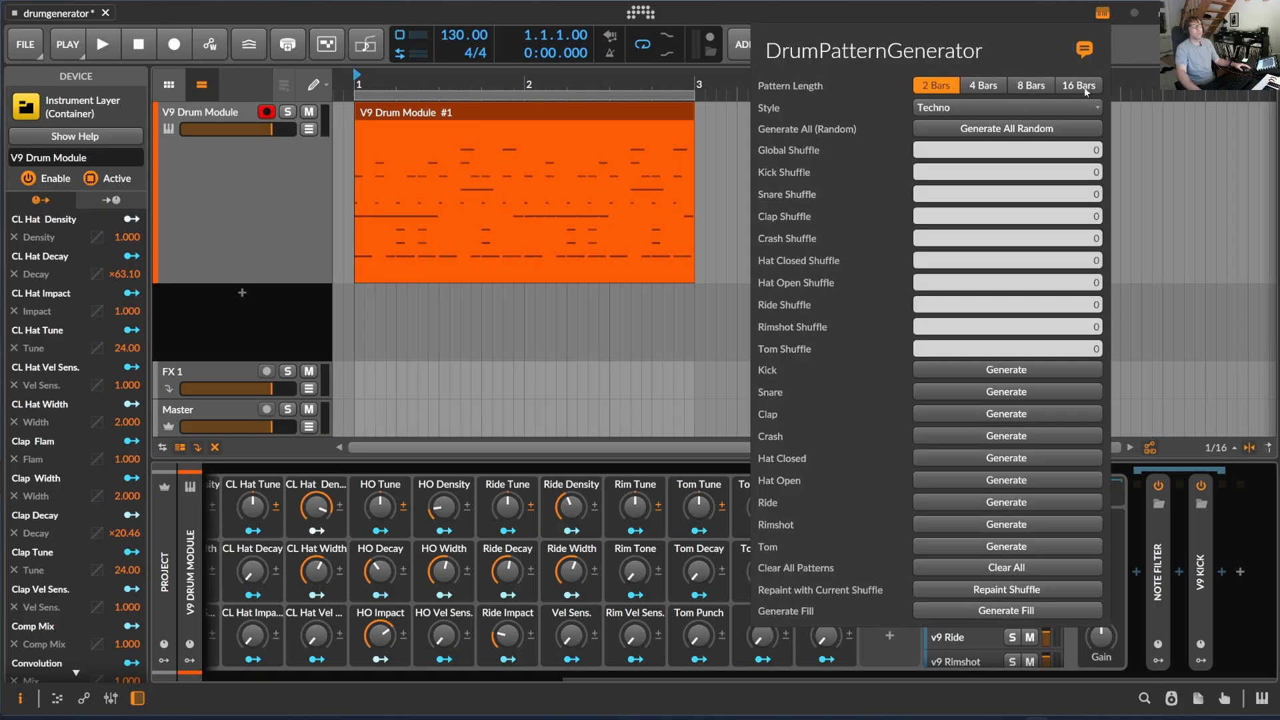
click(521, 78)
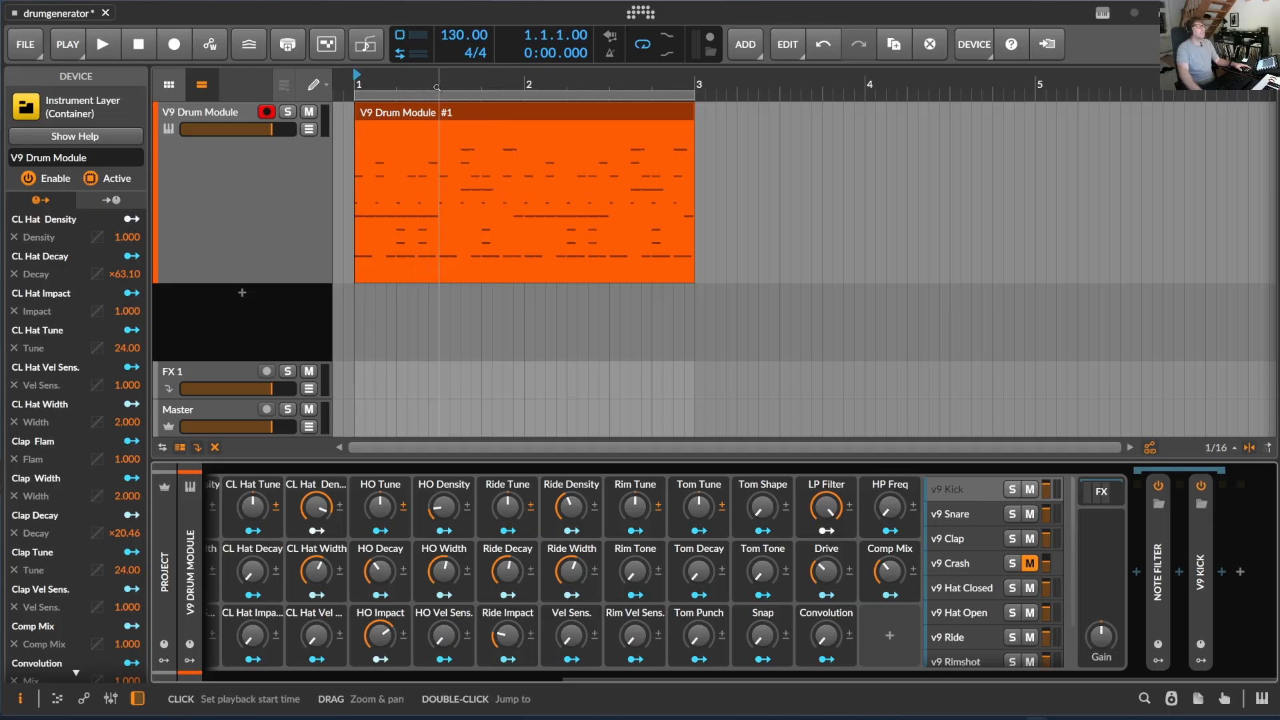
click(1103, 13)
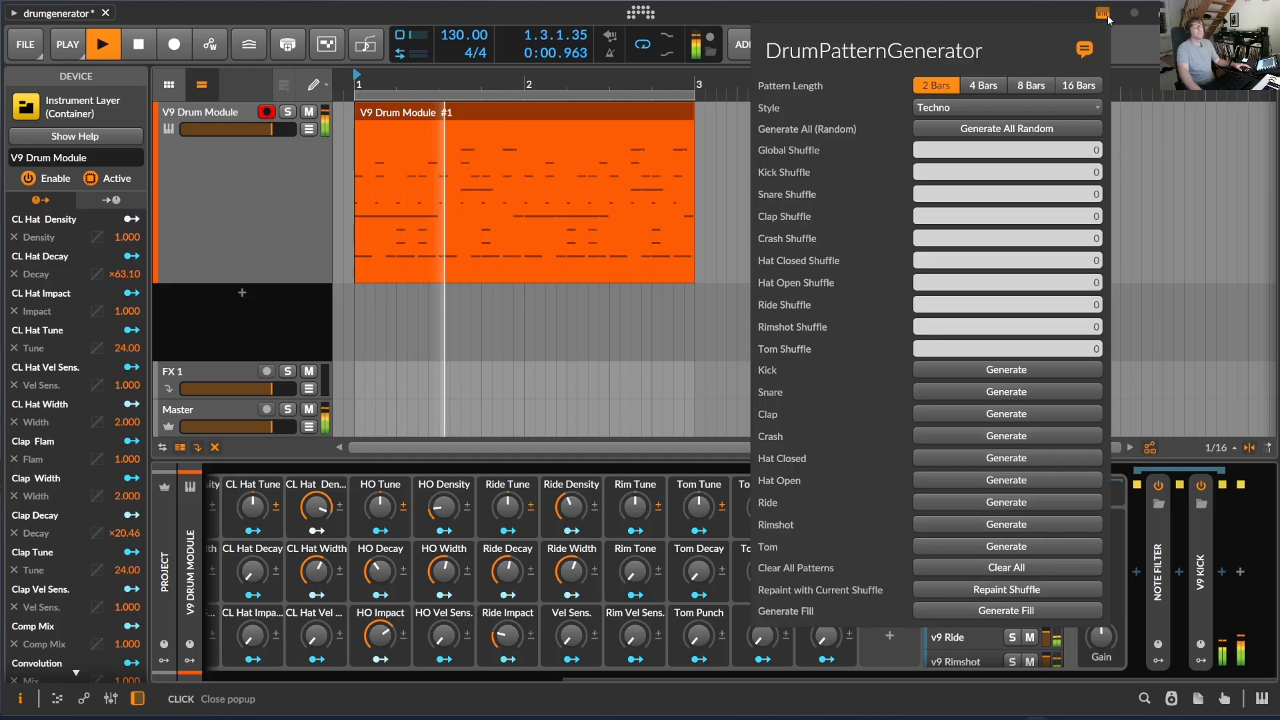
click(1026, 130)
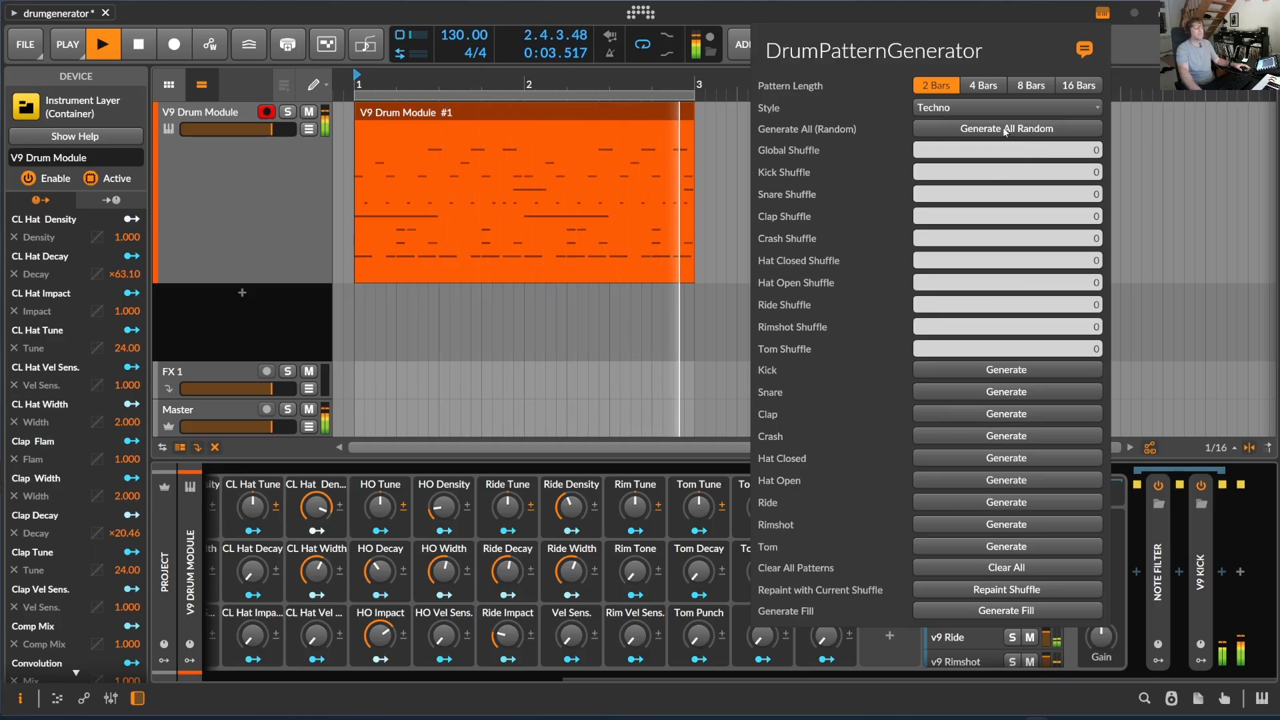
click(1003, 130)
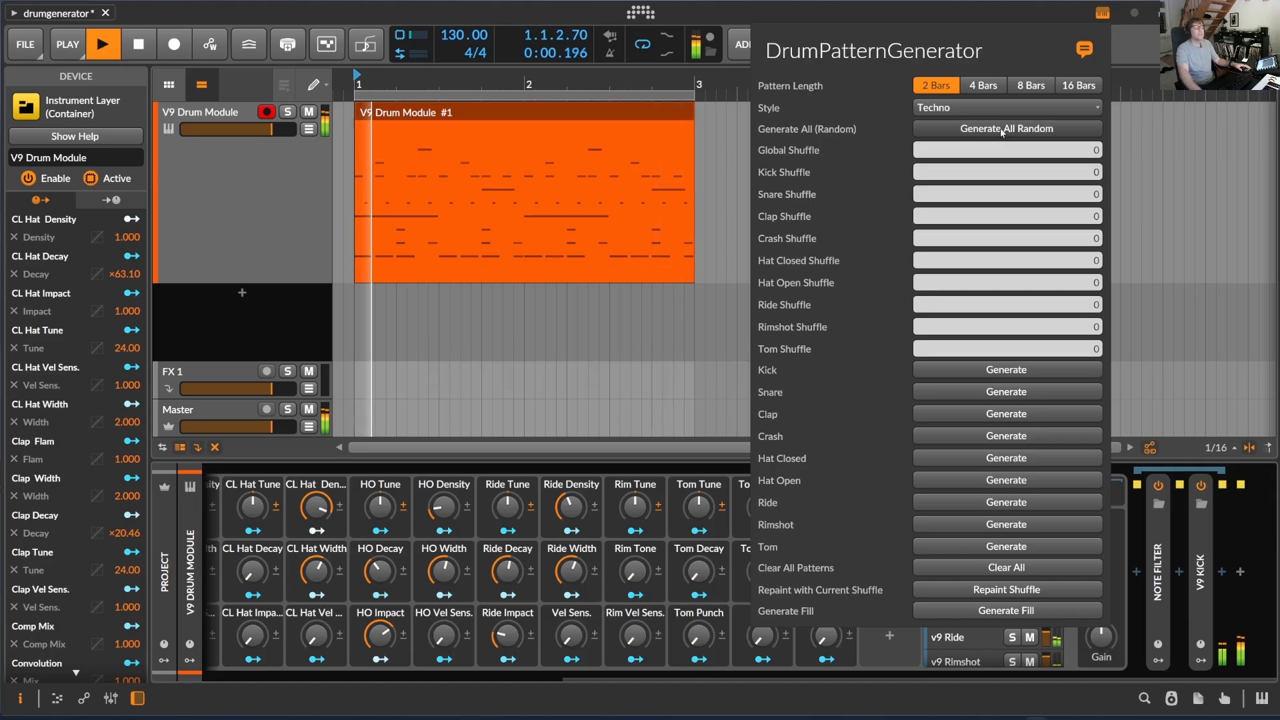
click(1001, 128)
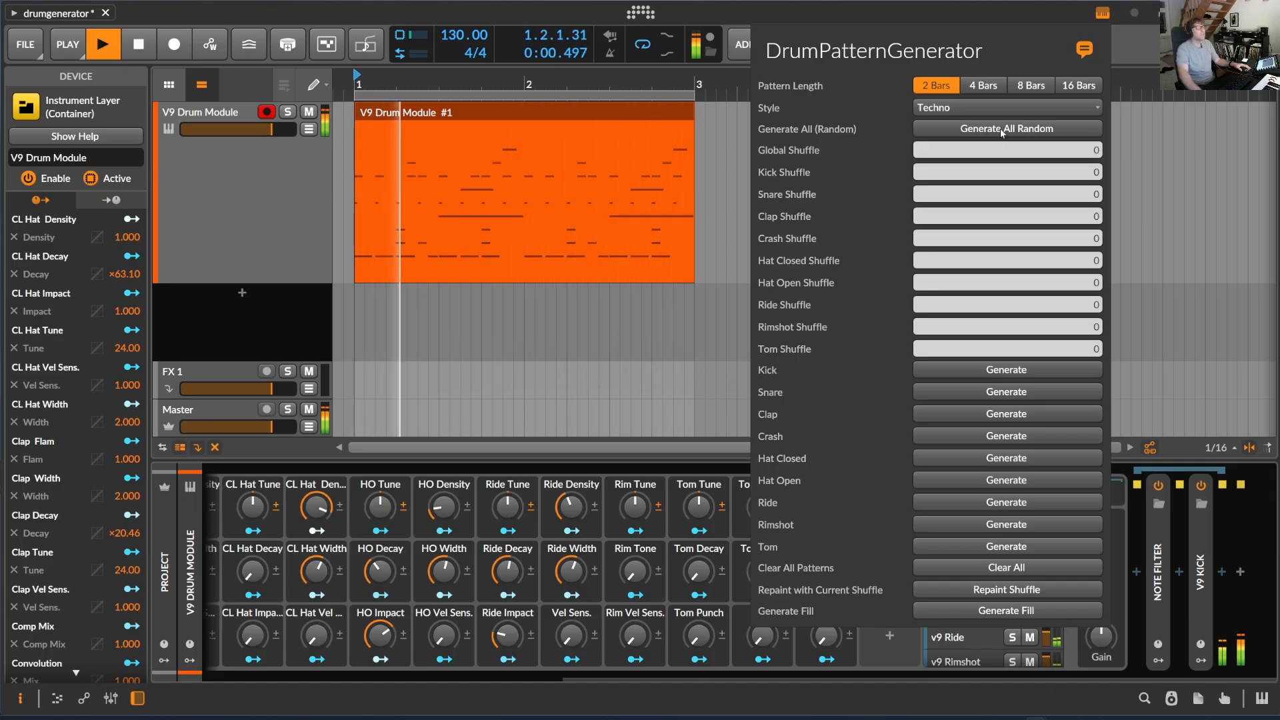
key(space)
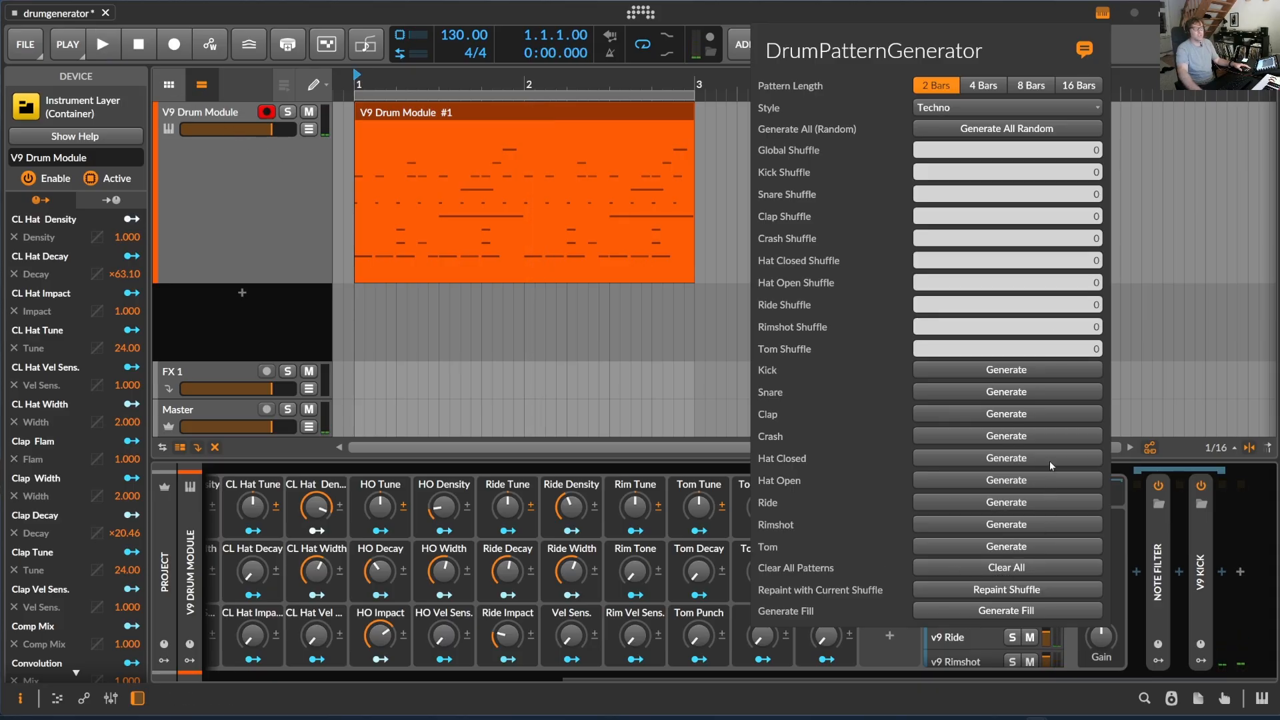
Step: Clear all drum patterns from the two-bar clip, keeping the clip selected and the DrumPatternGenerator settings open
click(1021, 569)
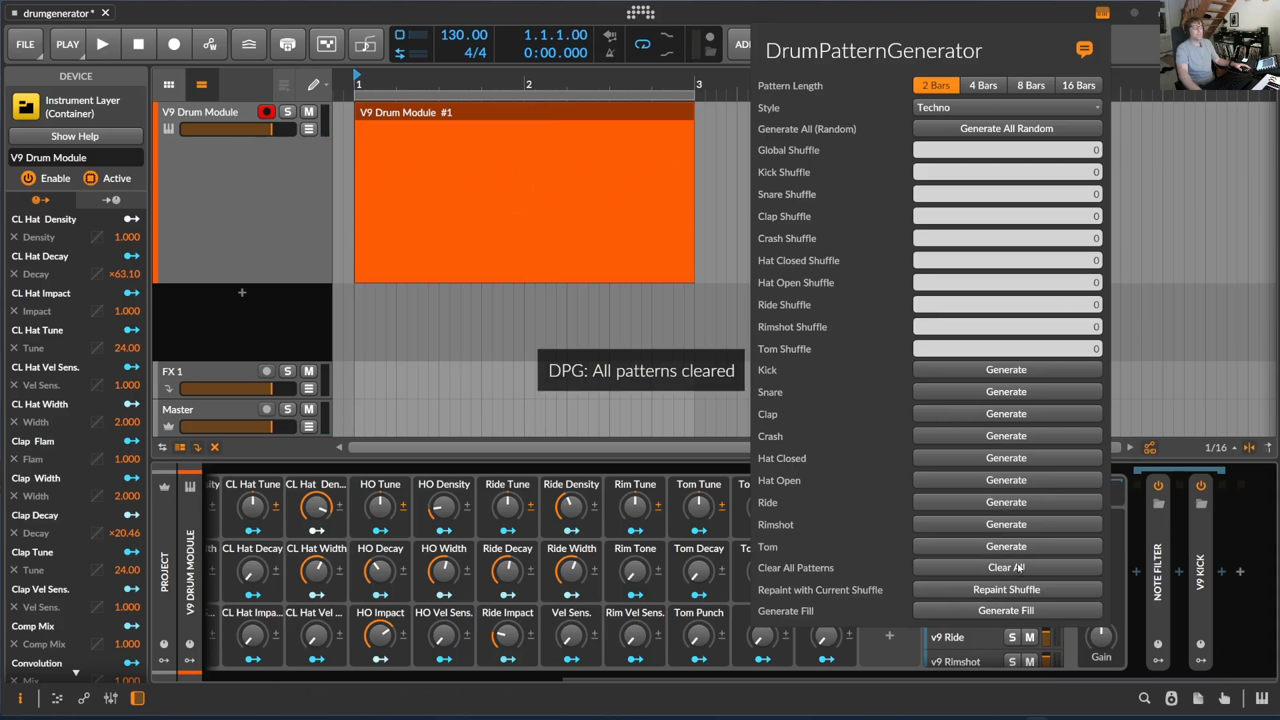
click(408, 112)
click(1104, 13)
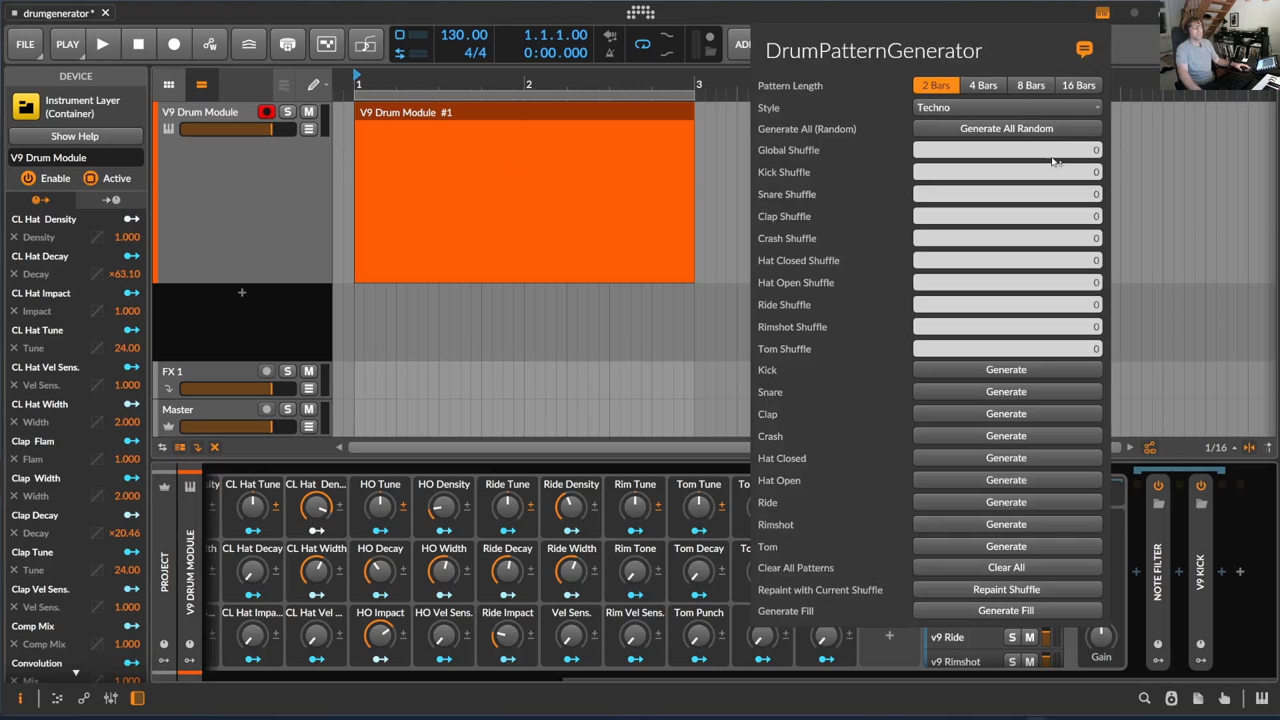
Step: Generate Techno kick, snare, closed hat and open hat patterns one at a time, starting playback after the kick
click(1003, 371)
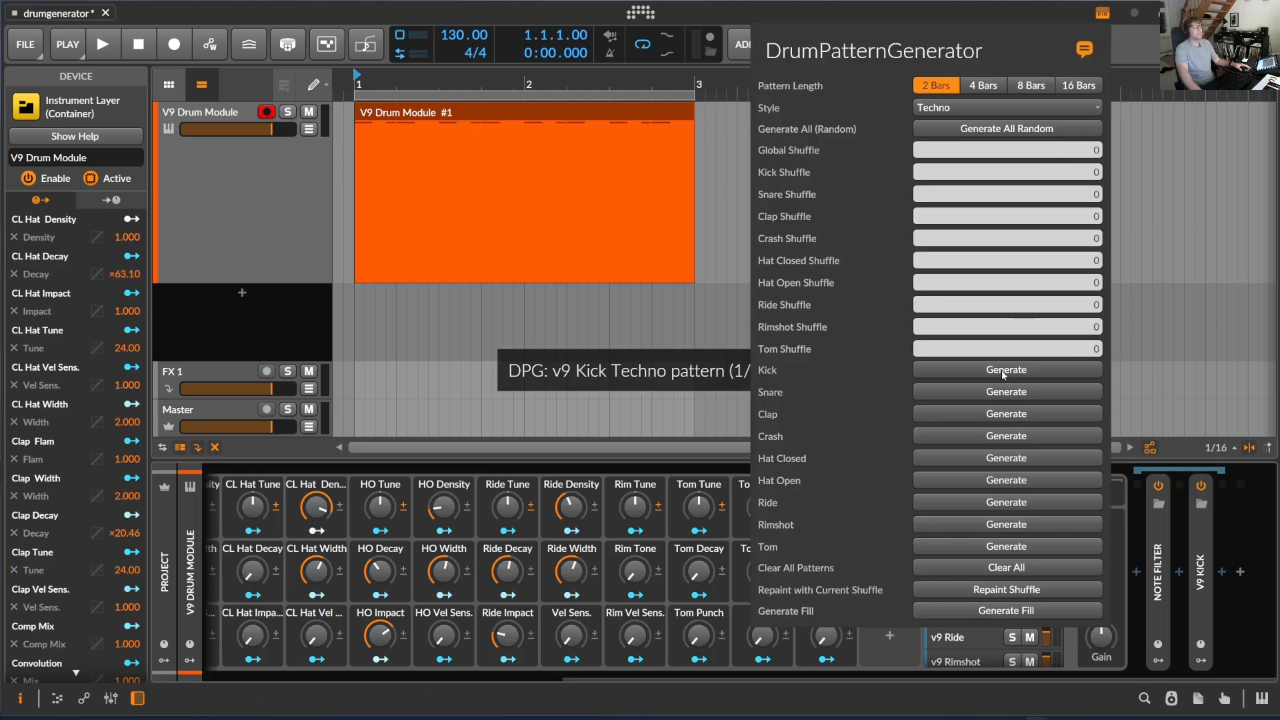
key(space)
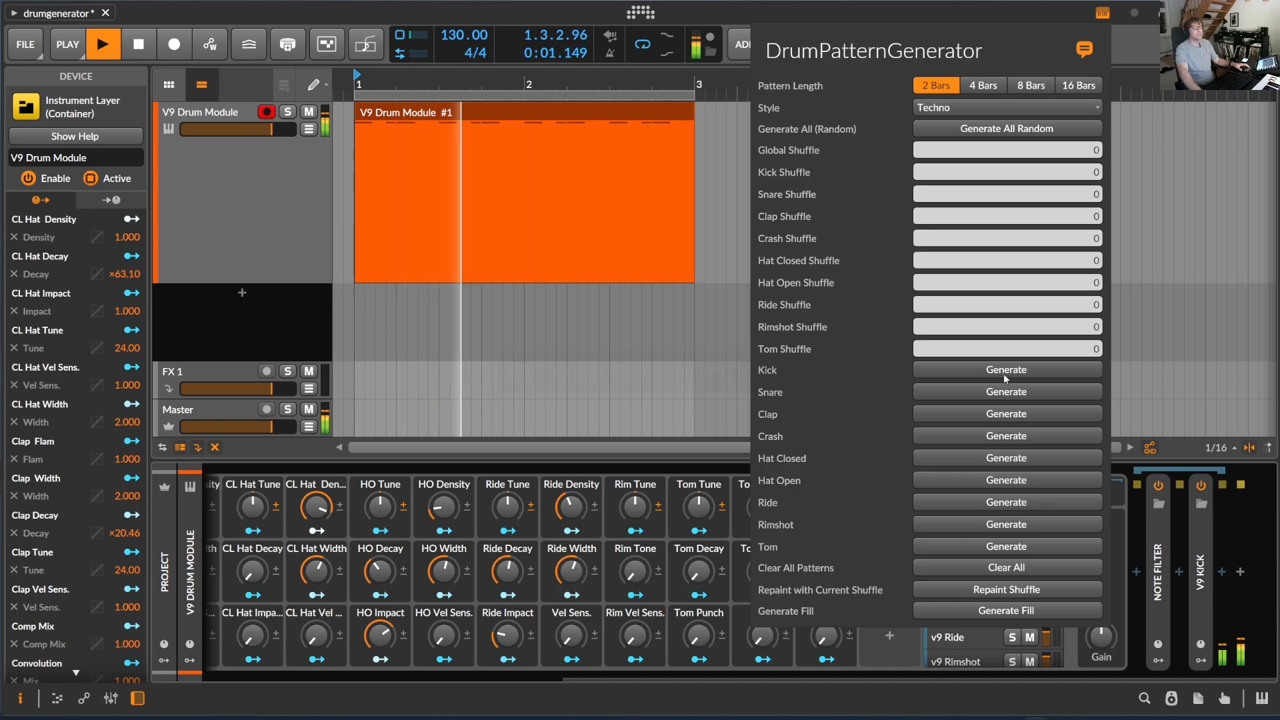
click(1007, 392)
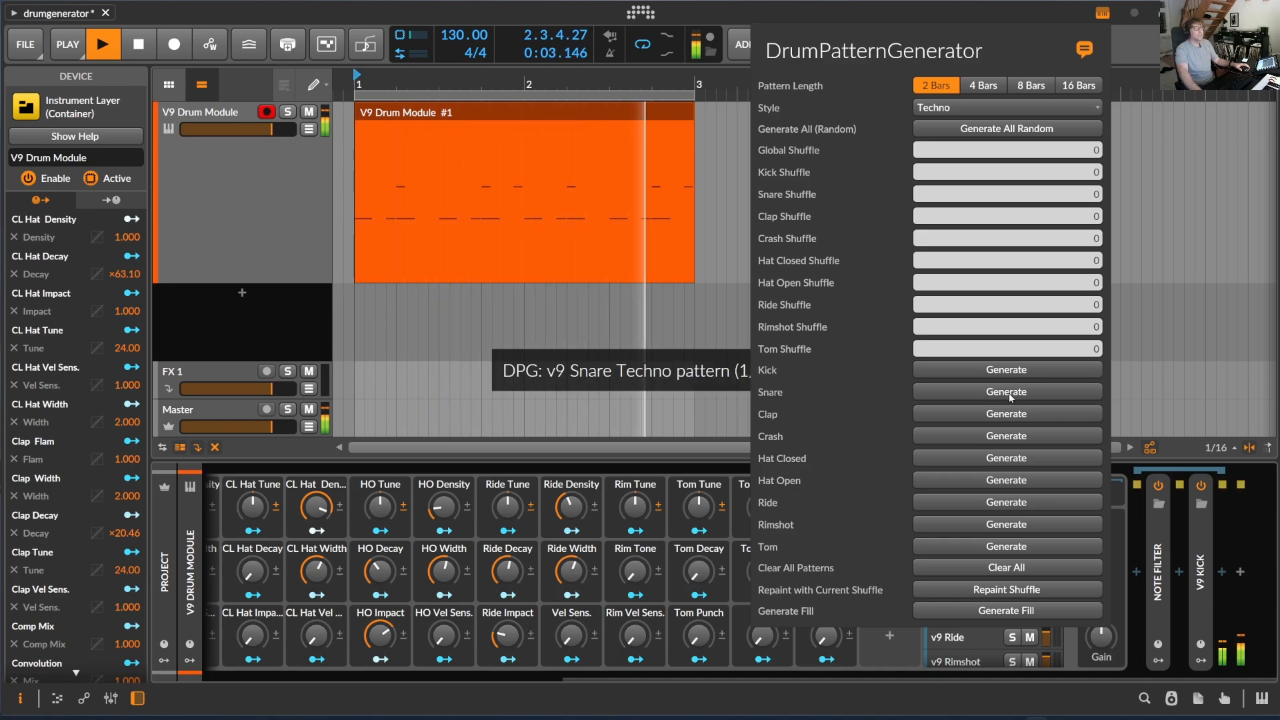
click(995, 458)
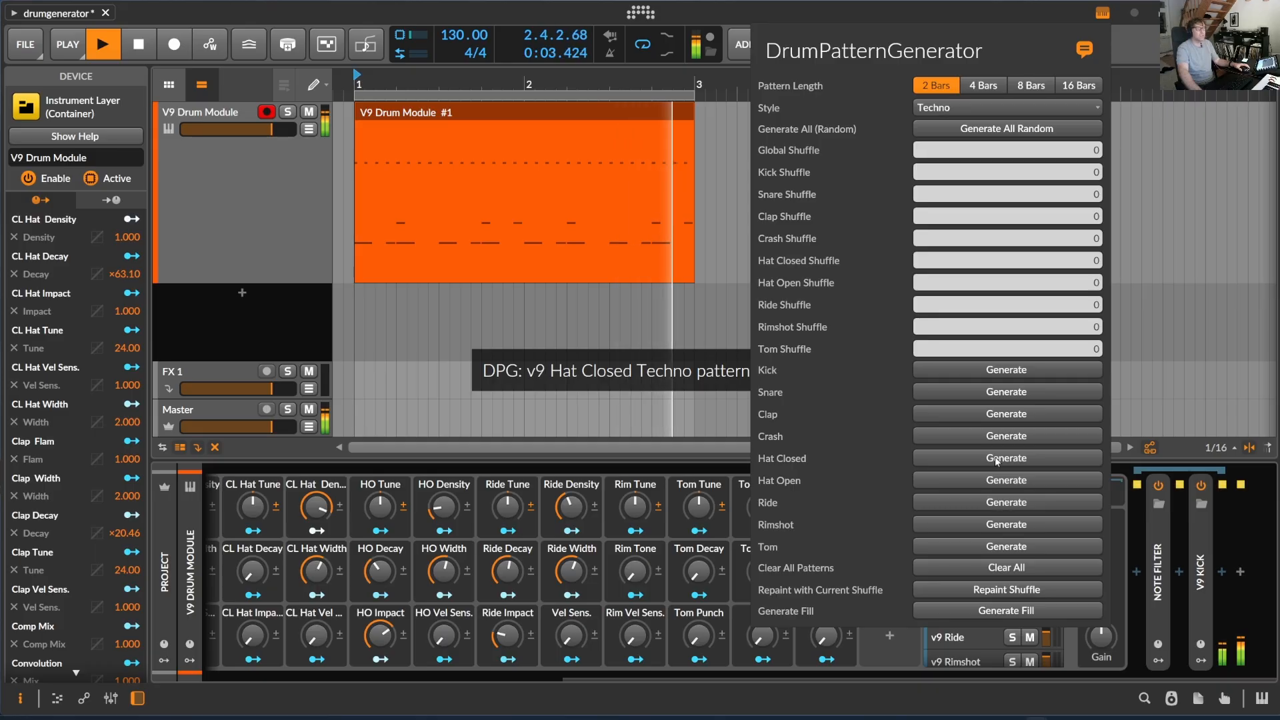
click(995, 480)
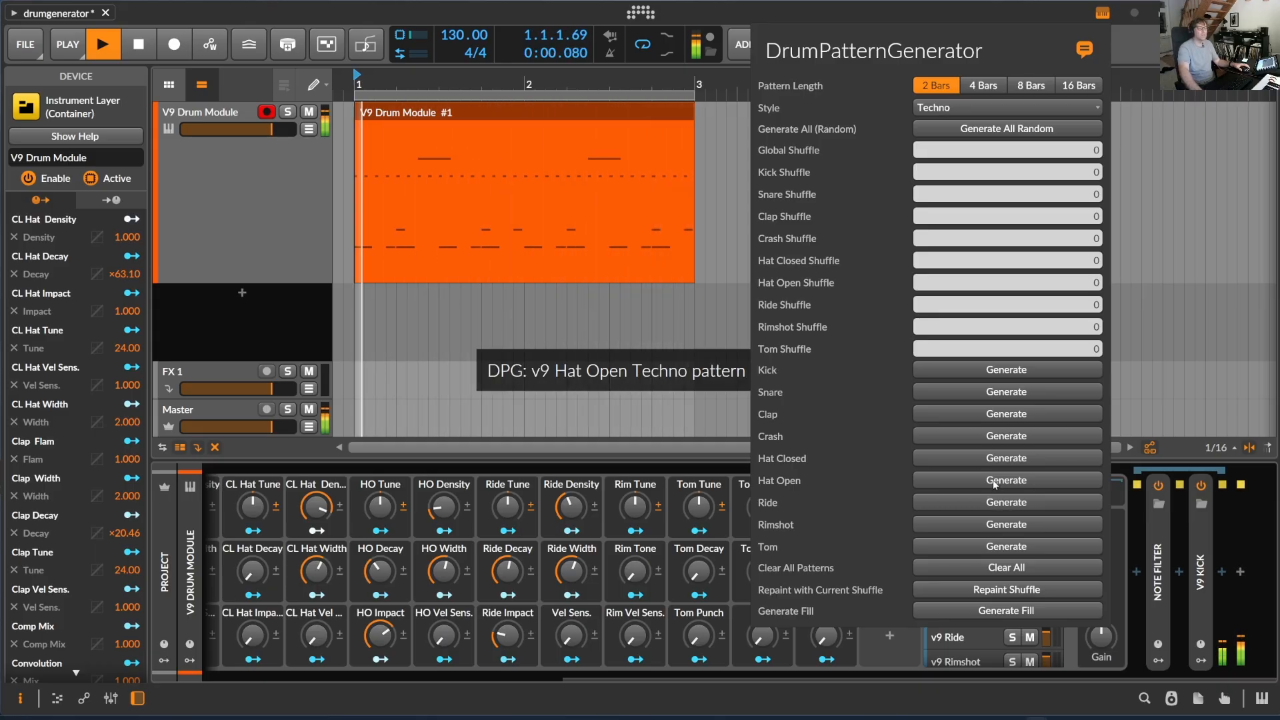
Step: Generate a Techno ride pattern and keep regenerating it up to its fifth variation during playback
click(987, 507)
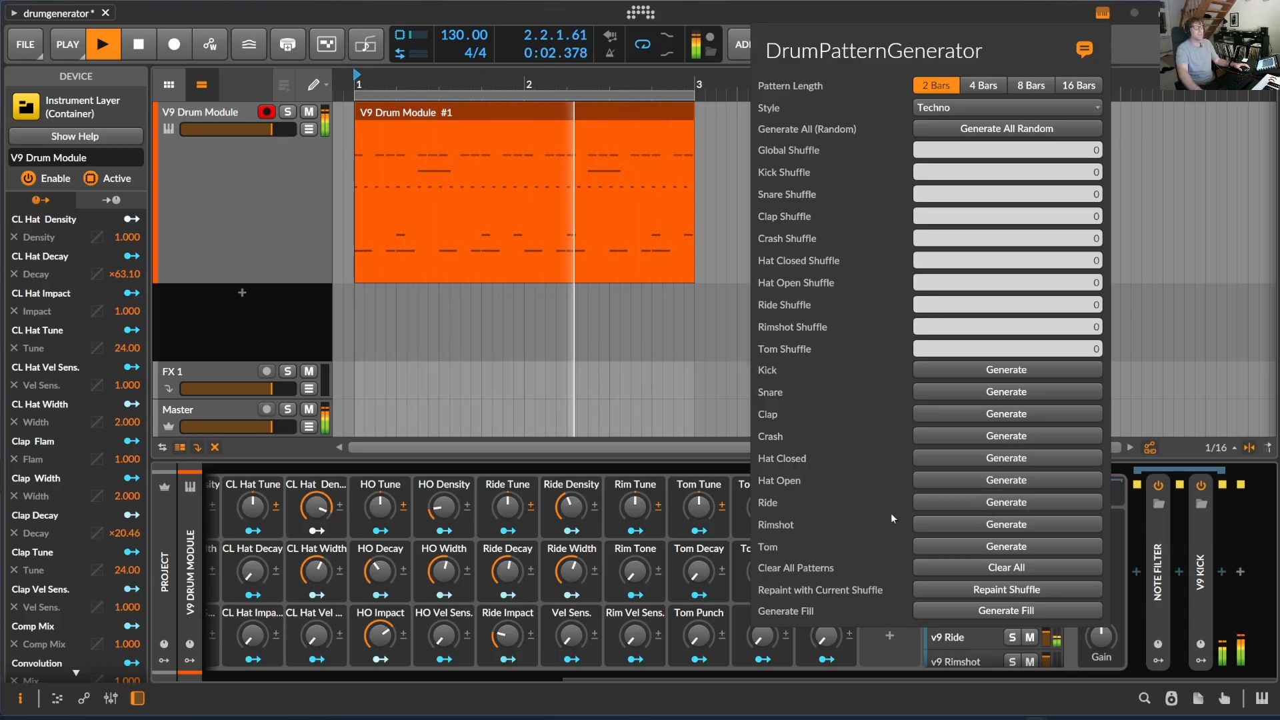
click(987, 504)
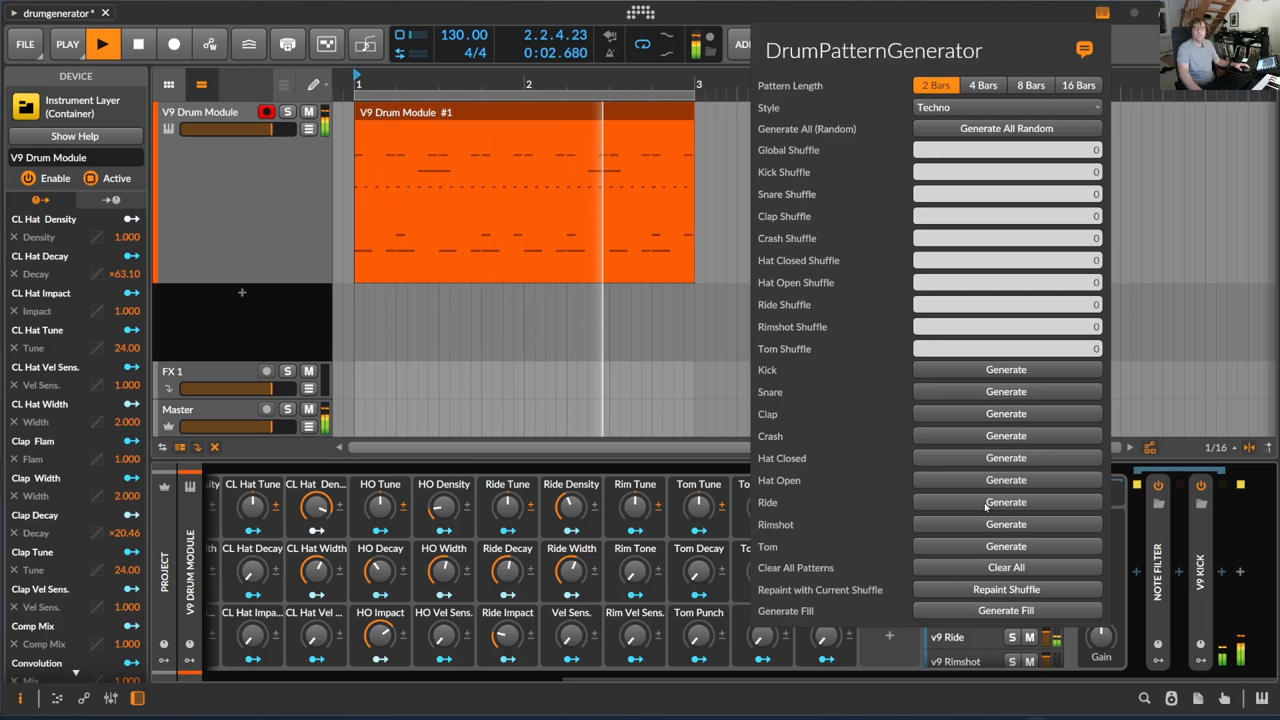
click(986, 503)
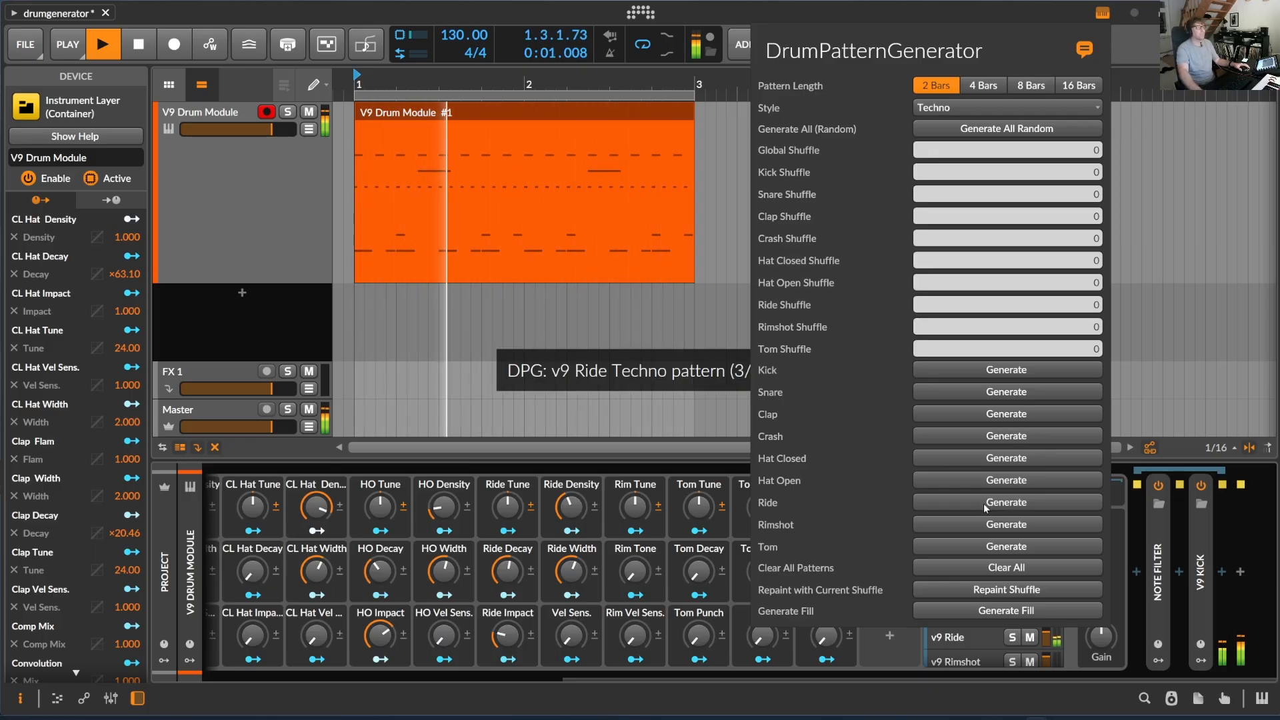
click(986, 504)
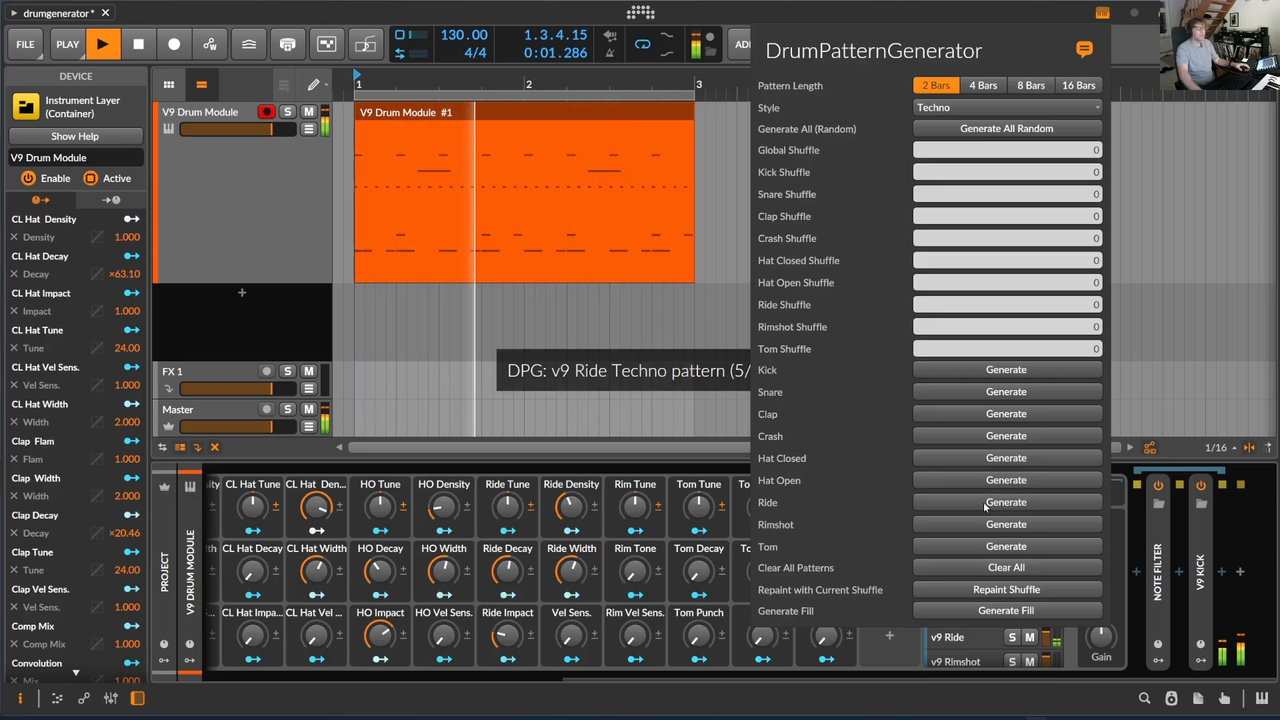
Step: Generate a Techno tom pattern, close the DrumPatternGenerator settings and stop playback
click(986, 548)
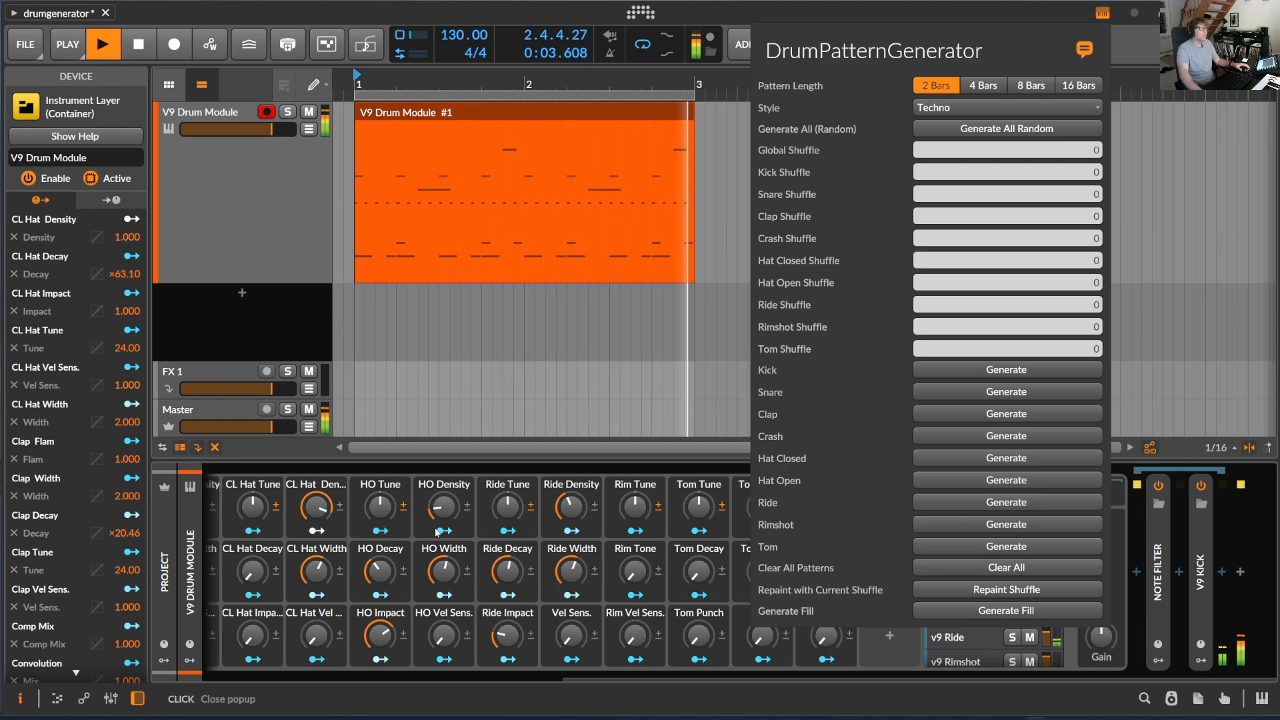
click(645, 575)
key(space)
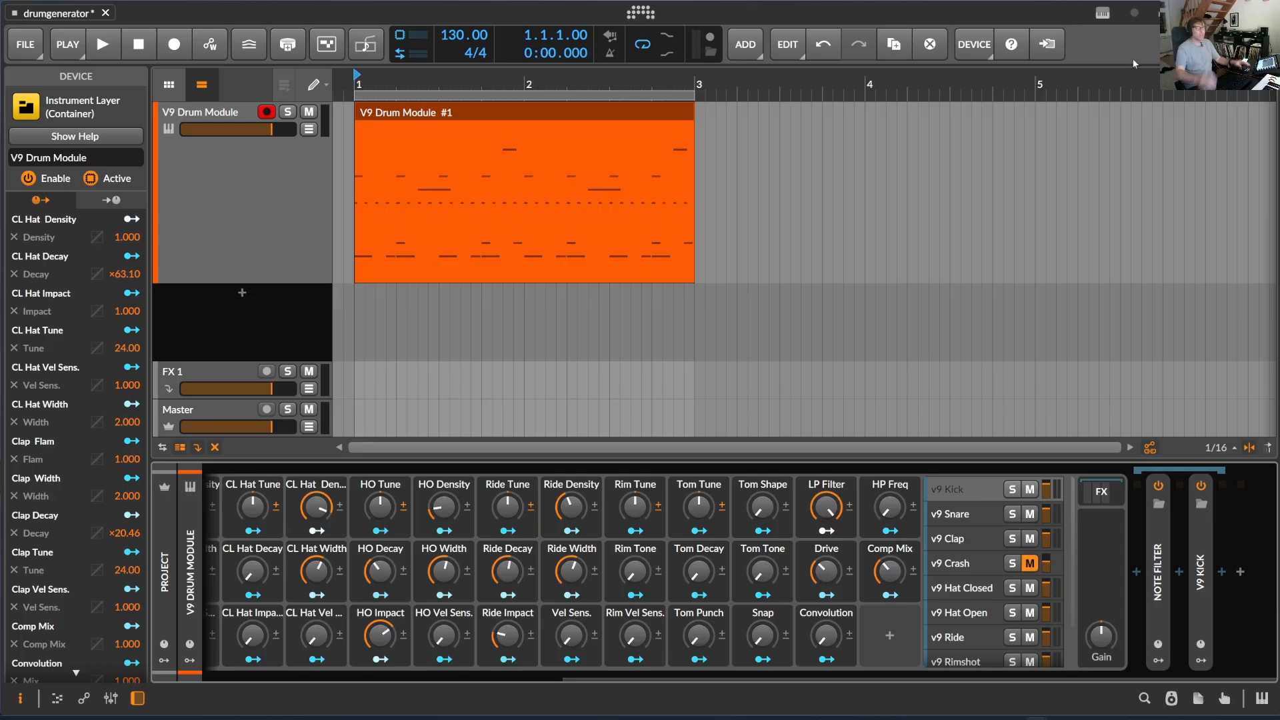
Step: Set the playback start to 1.3.2.00 and play the clip with the DrumPatternGenerator settings reopened
click(452, 77)
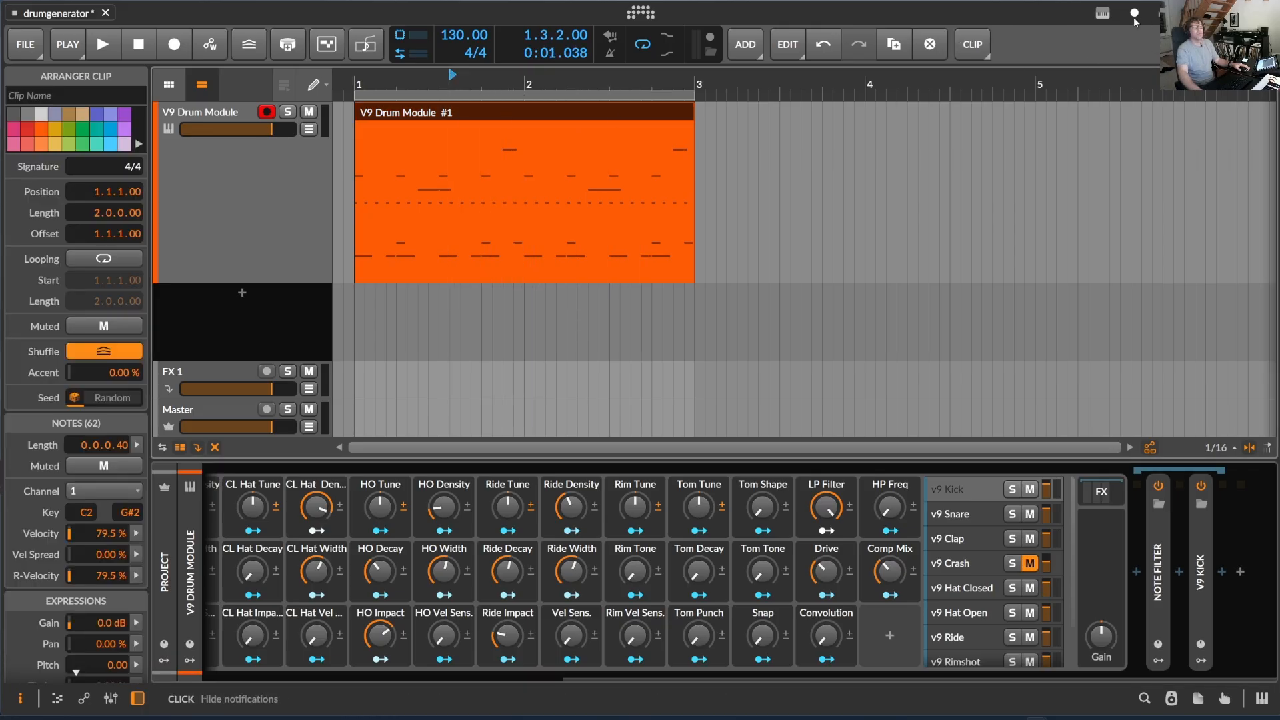
click(1104, 14)
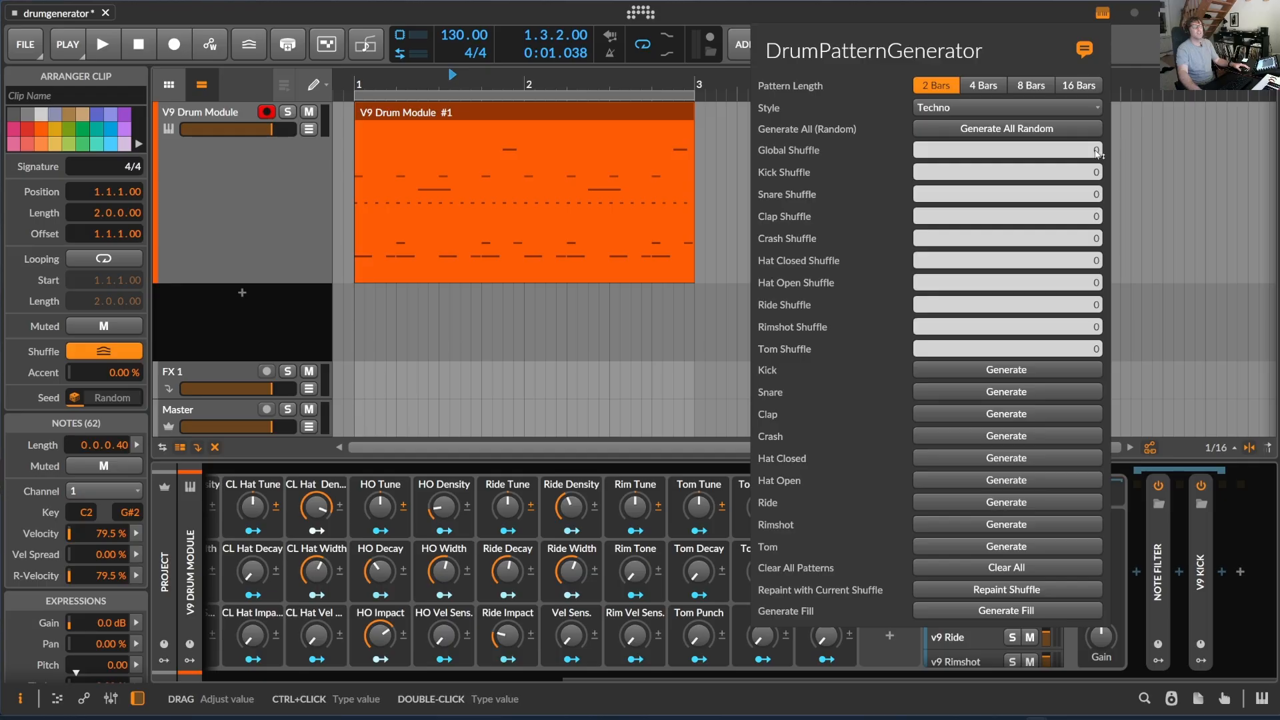
key(space)
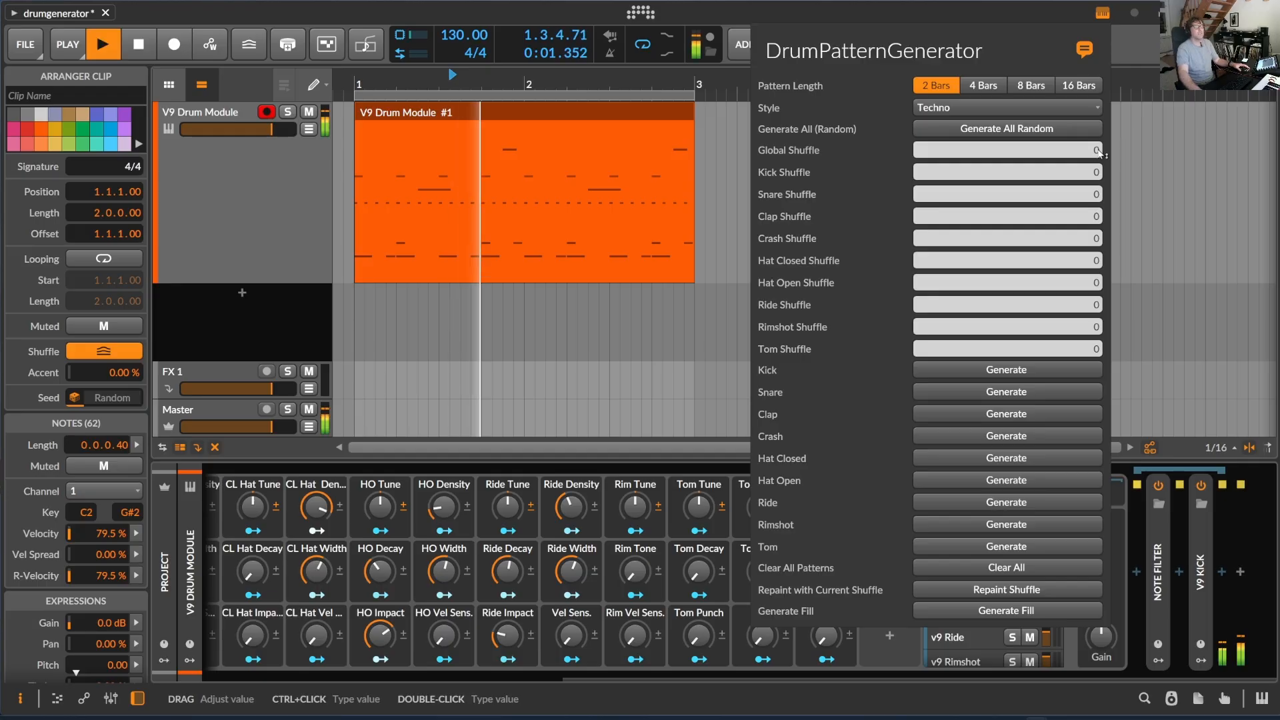
Step: Stop playback, set Global Shuffle to 16 and repaint the Techno patterns with that shuffle
key(space)
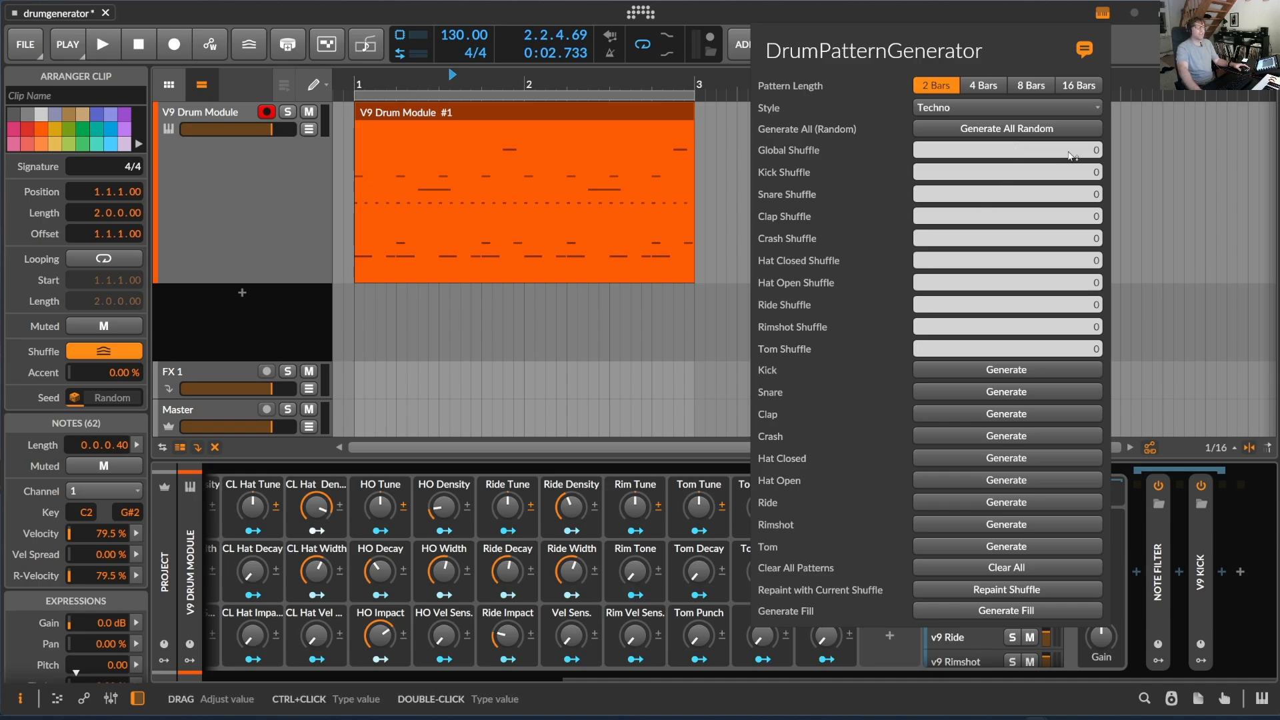
click(482, 109)
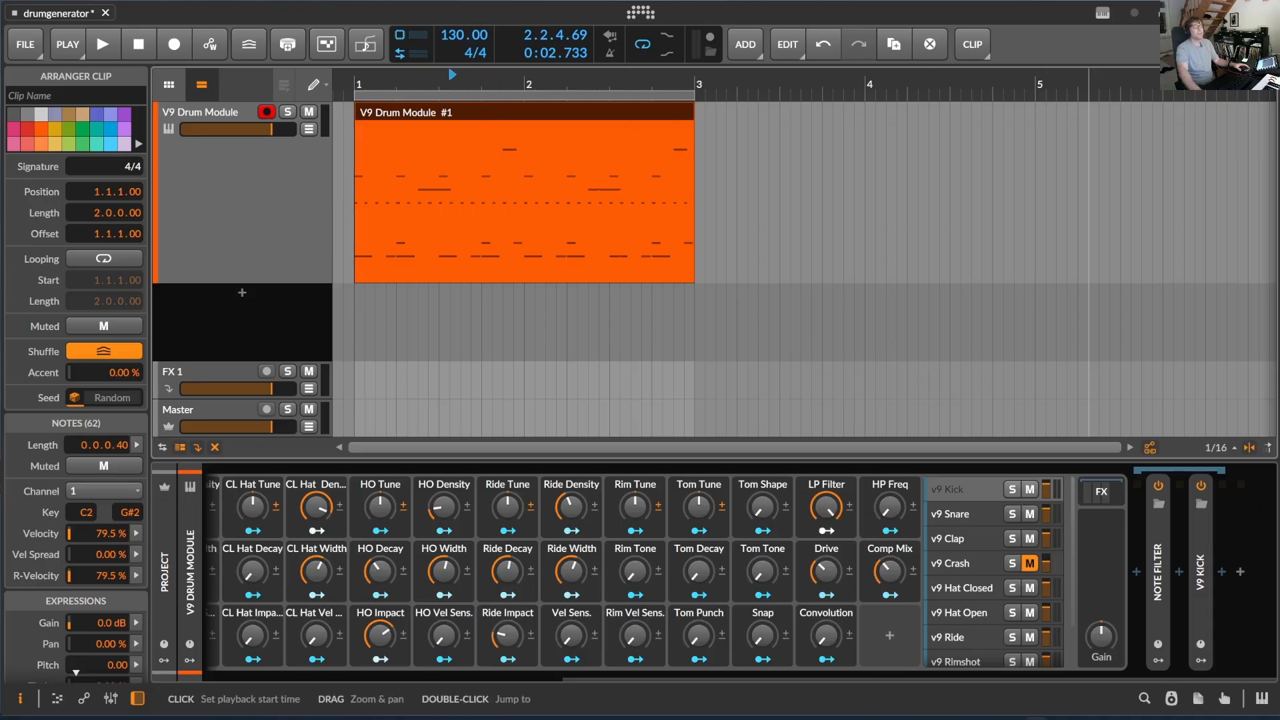
click(1104, 13)
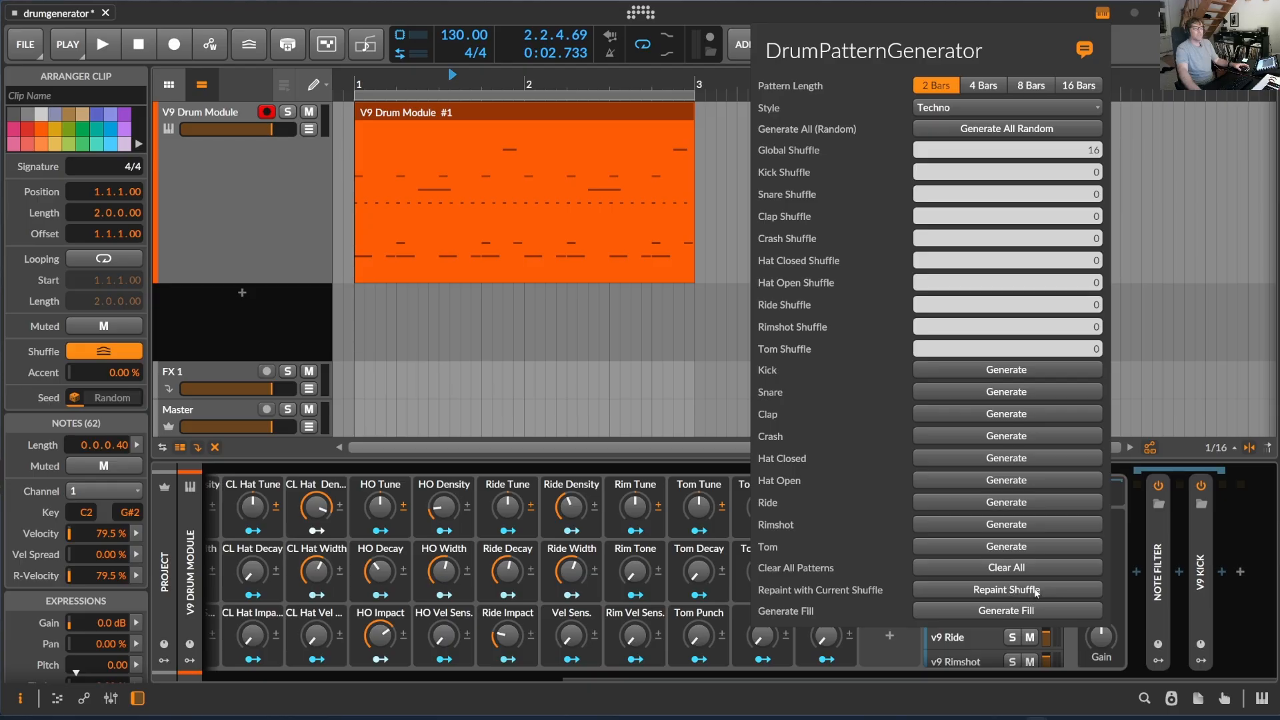
click(1035, 591)
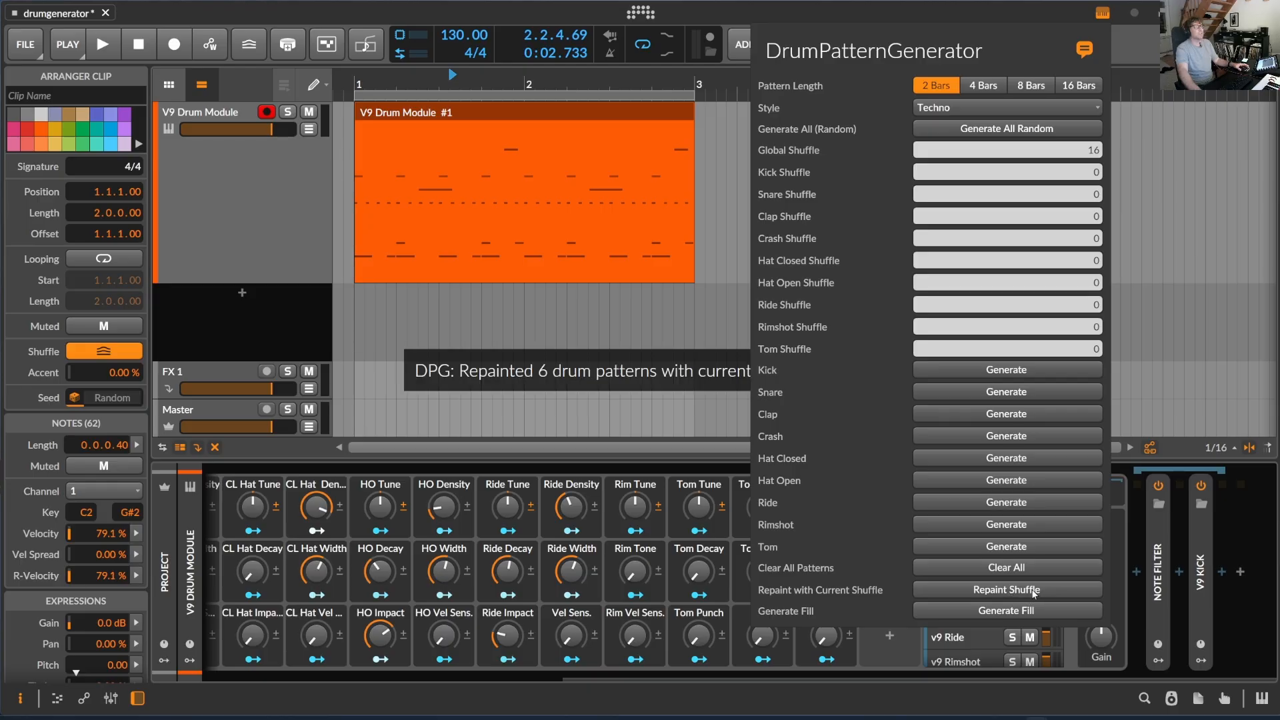
Step: Open the clip's notes in the editor and play the shuffled pattern from 1.1.1.00
double_click(517, 111)
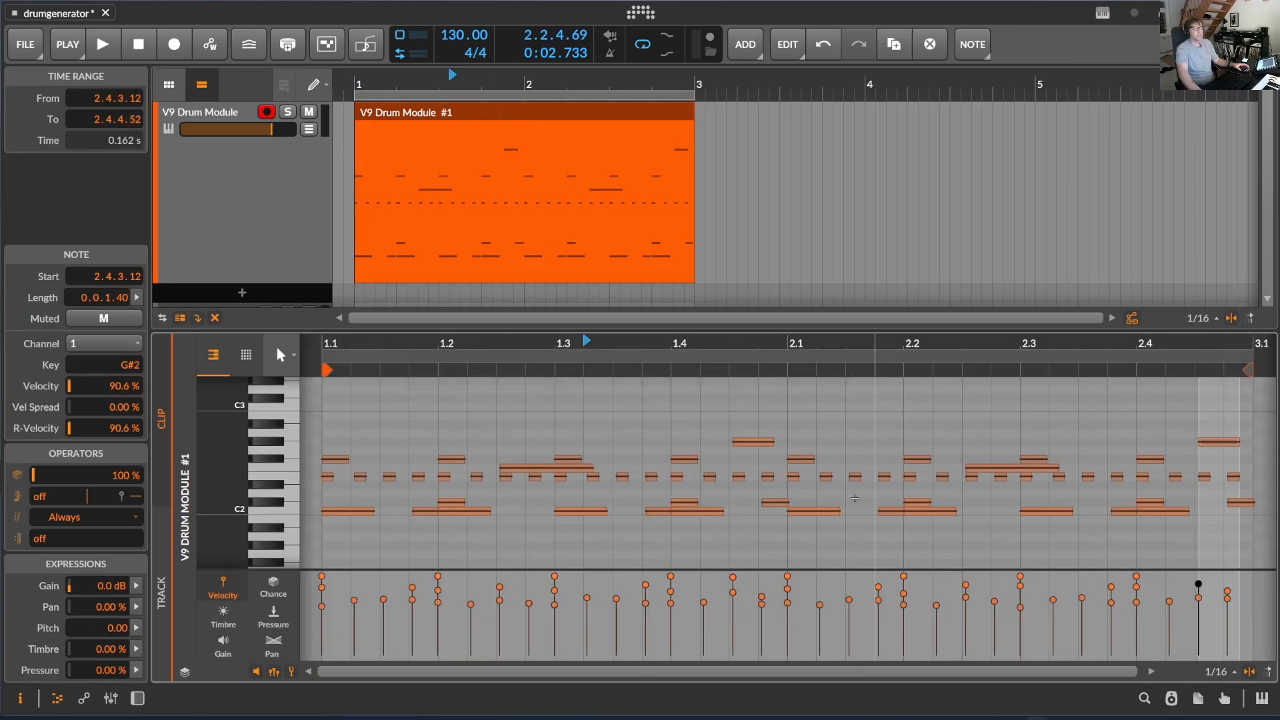
scroll(717, 460, up, 5)
click(356, 86)
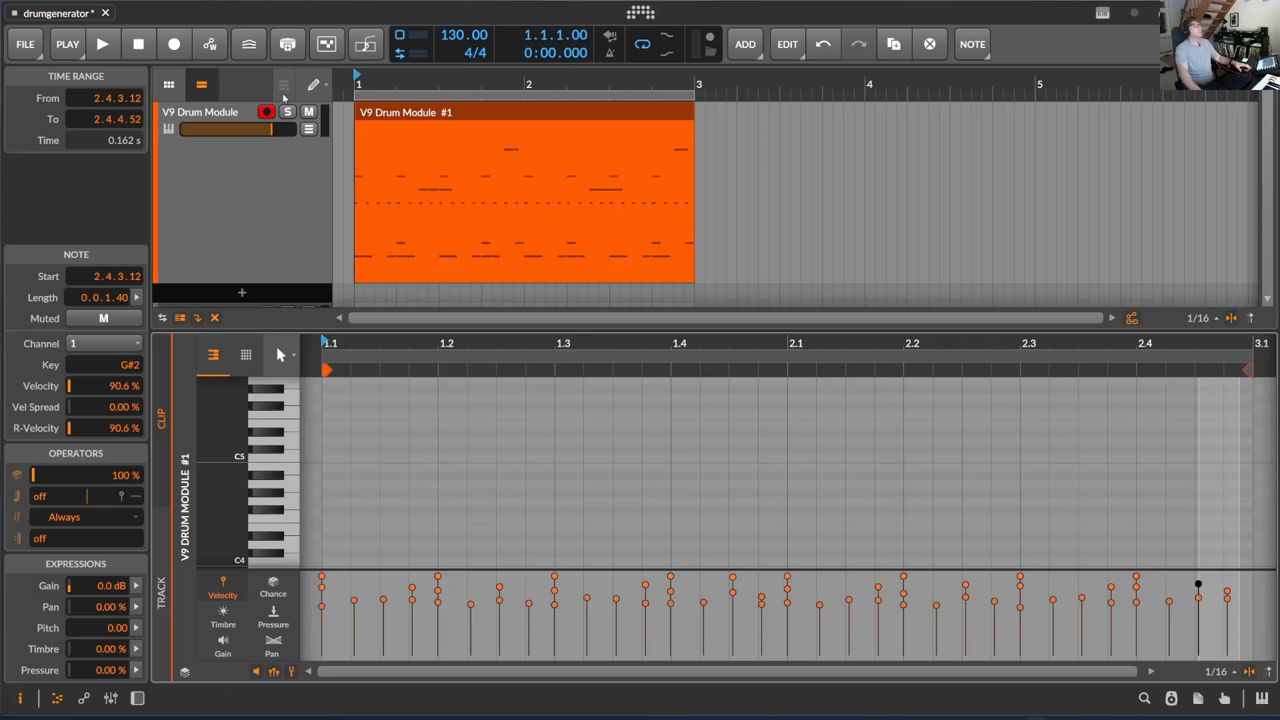
key(space)
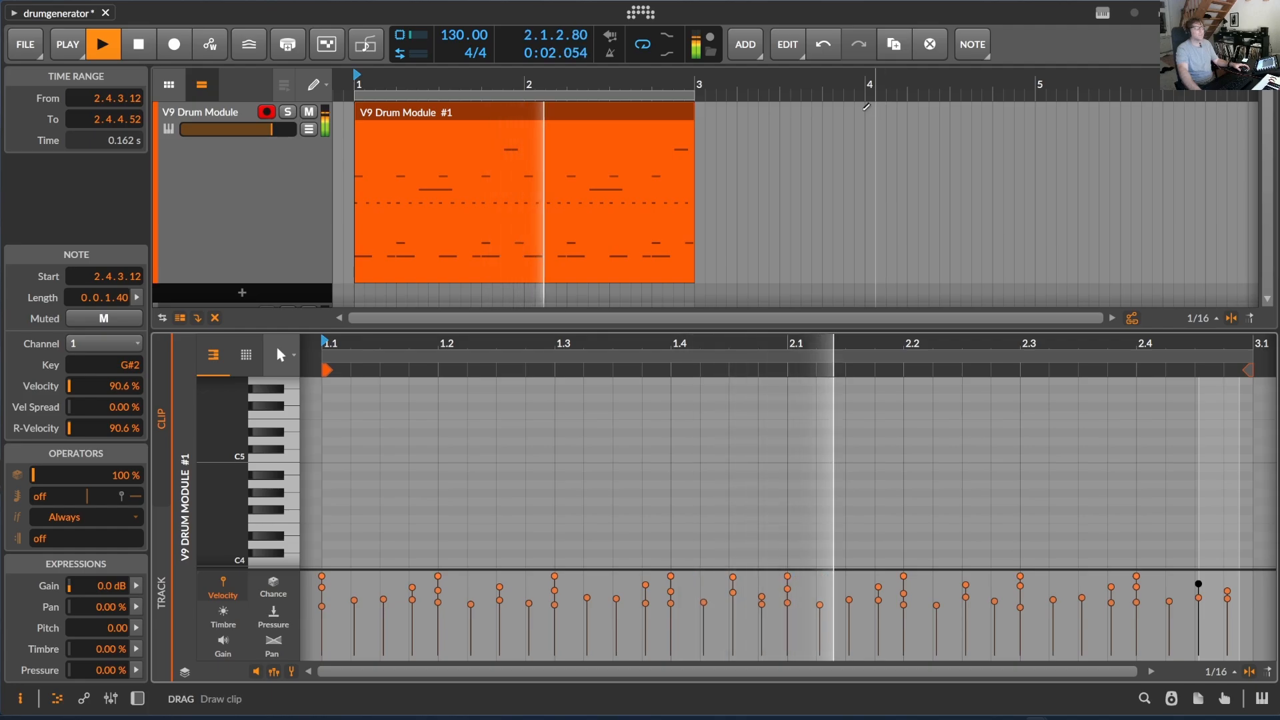
key(space)
Step: Undo the last change to the repainted notes and replay the clip for comparison
key(ctrl+z)
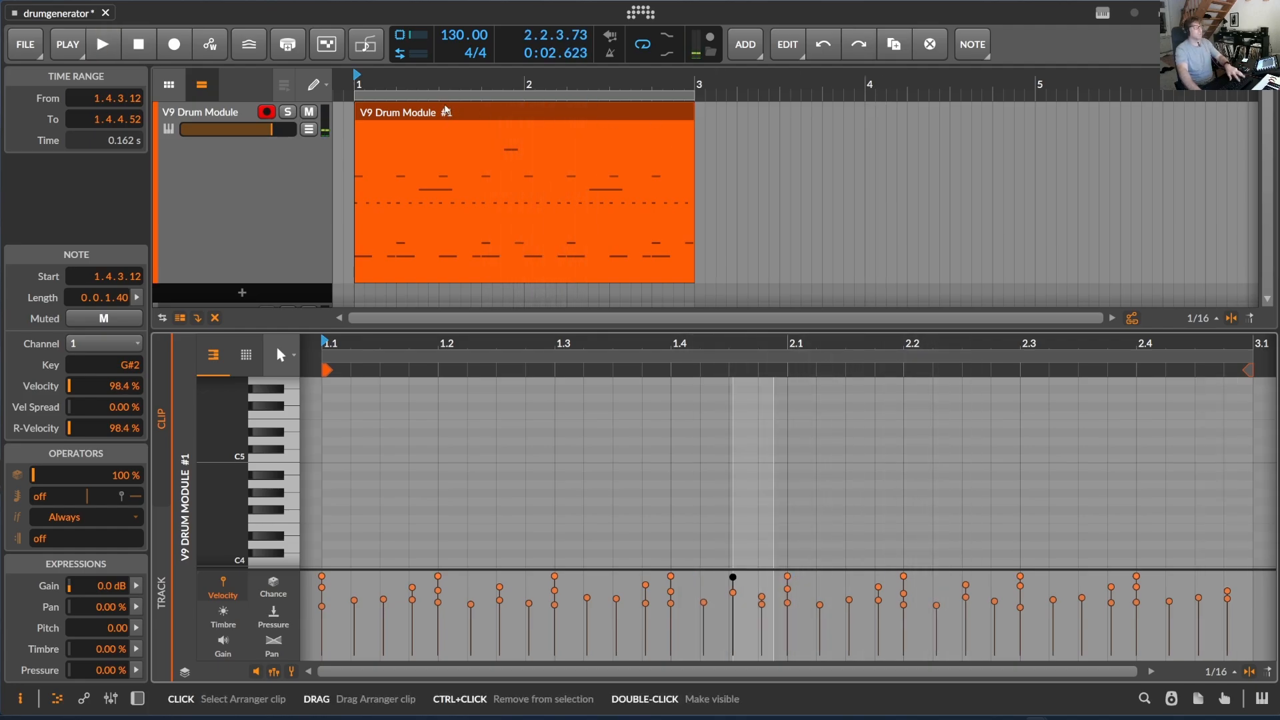
key(space)
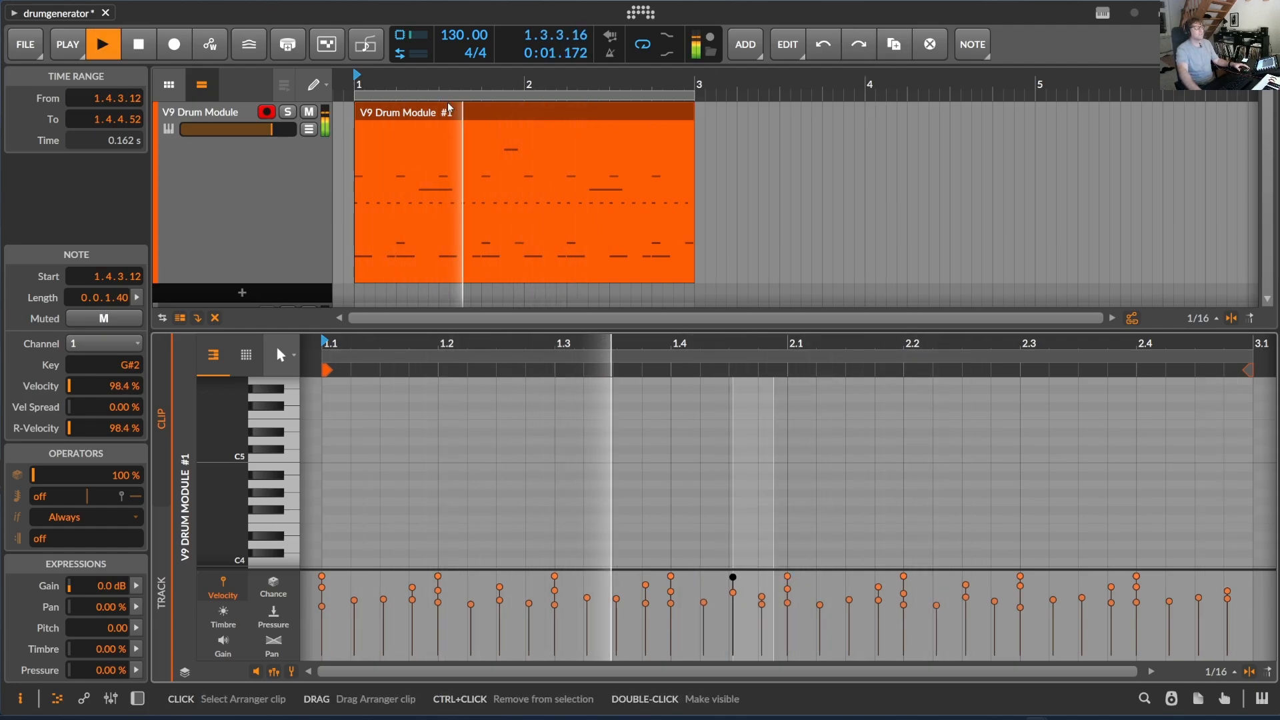
key(space)
Step: Set Global Shuffle to 26, repaint the patterns with it and play the result
click(1103, 13)
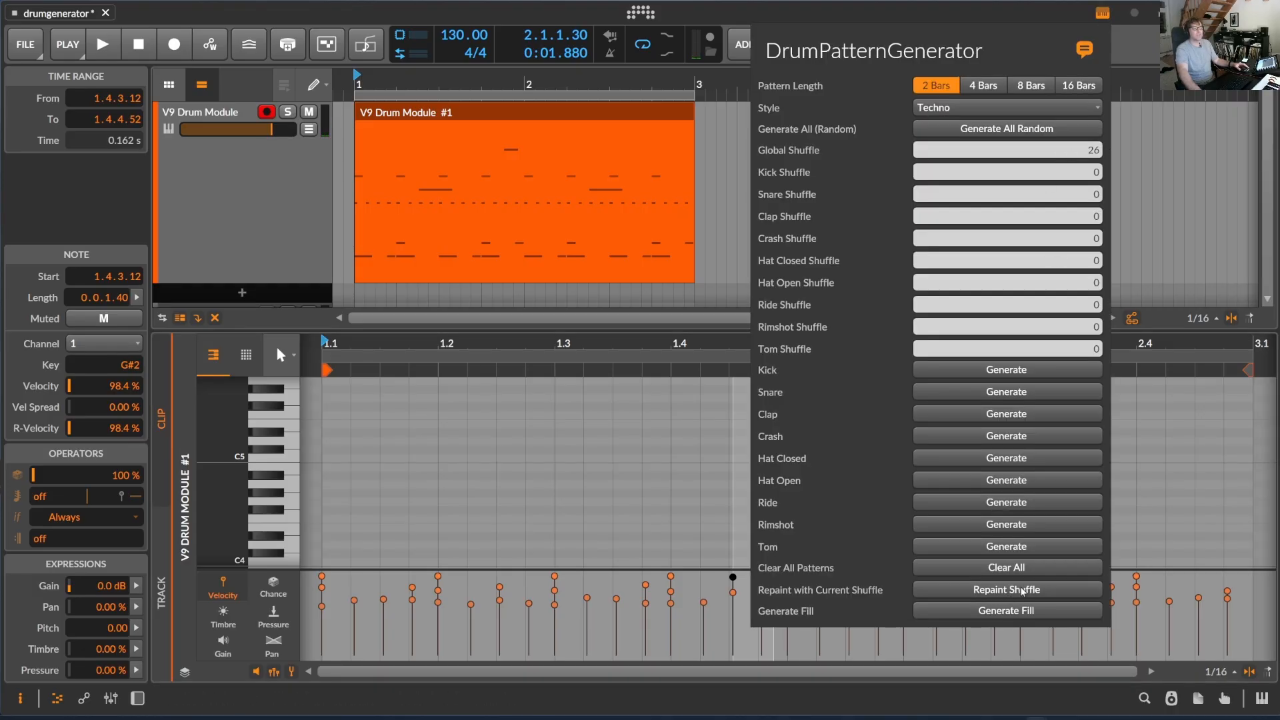
click(1024, 591)
key(space)
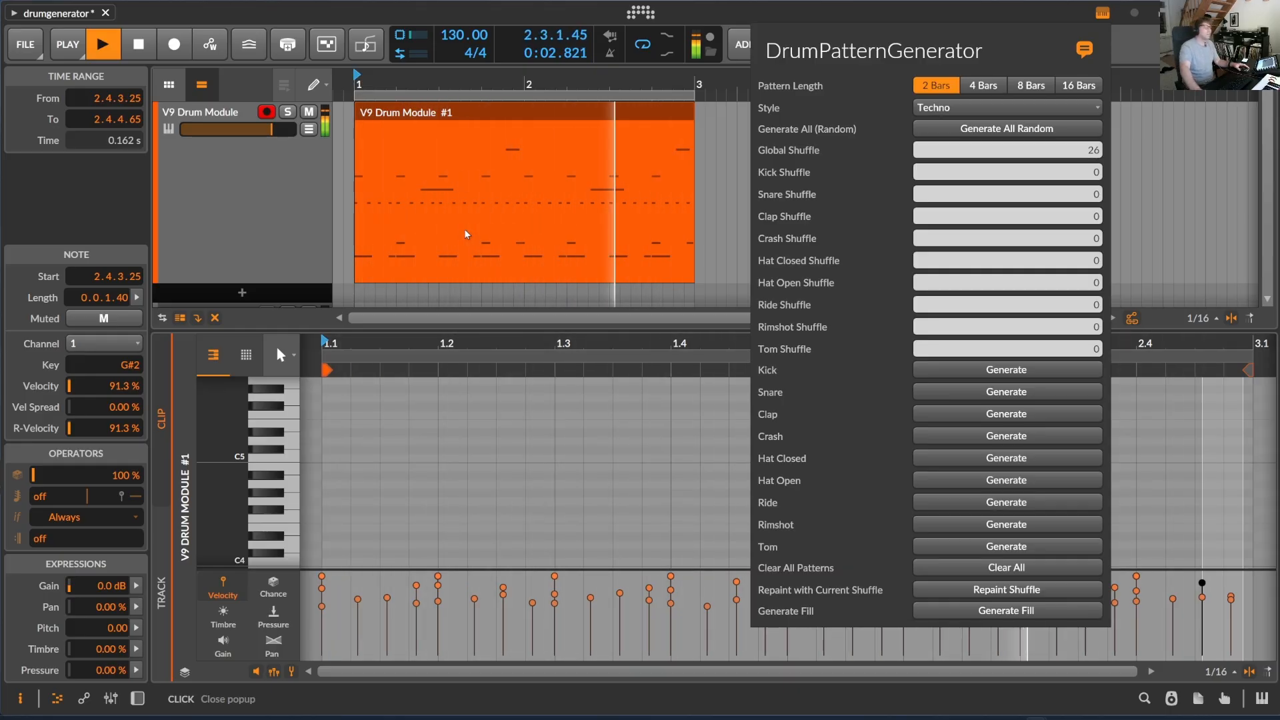
key(space)
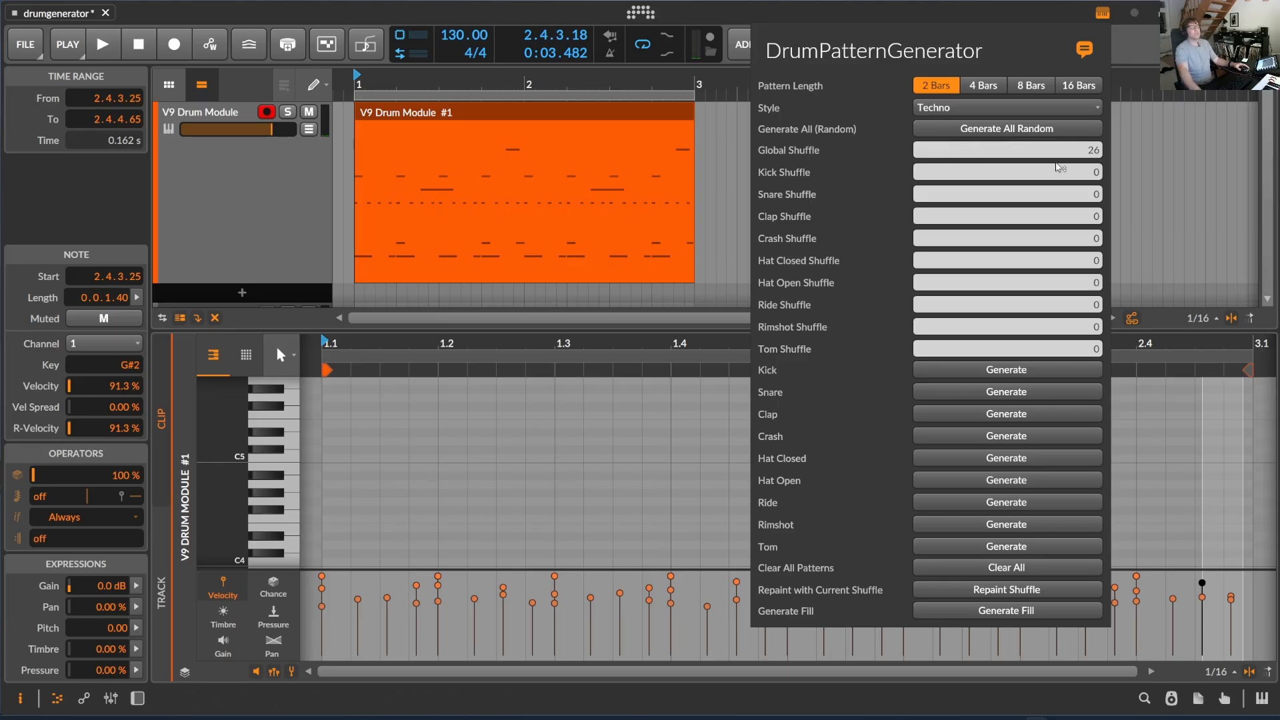
Step: Switch the style to Hip-Hop, generate all patterns randomly and play the clip
click(982, 113)
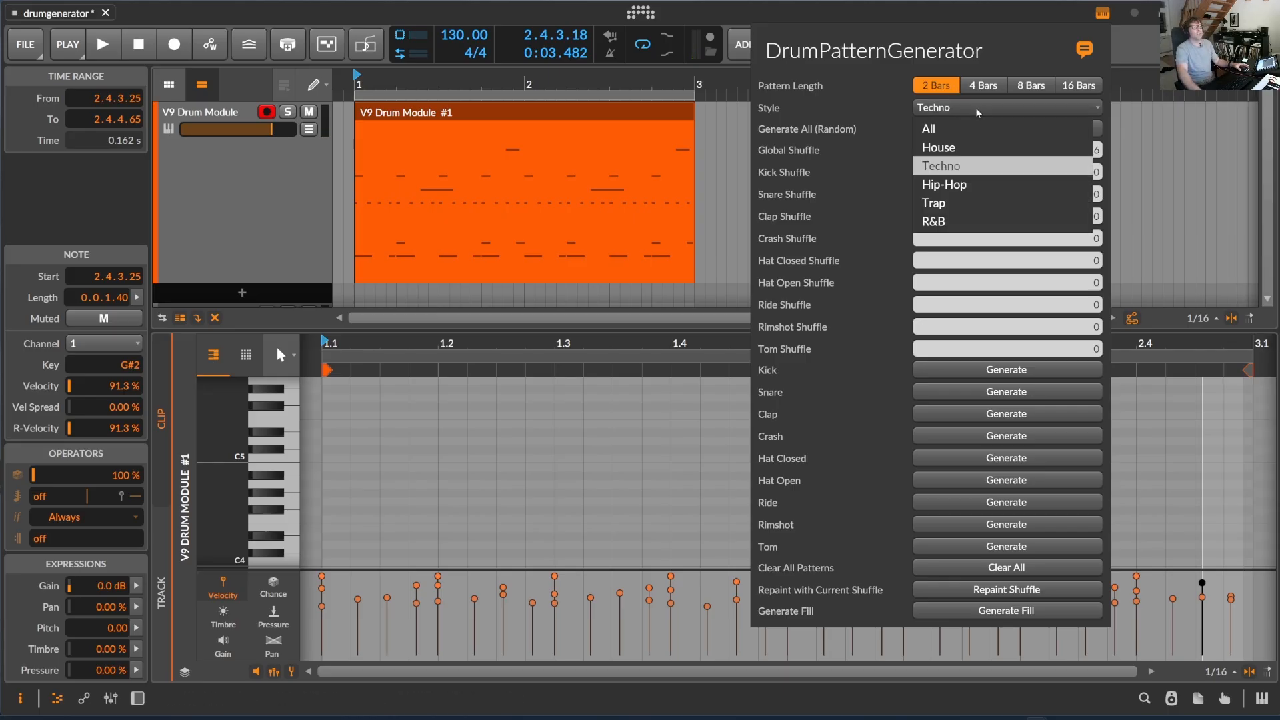
click(978, 185)
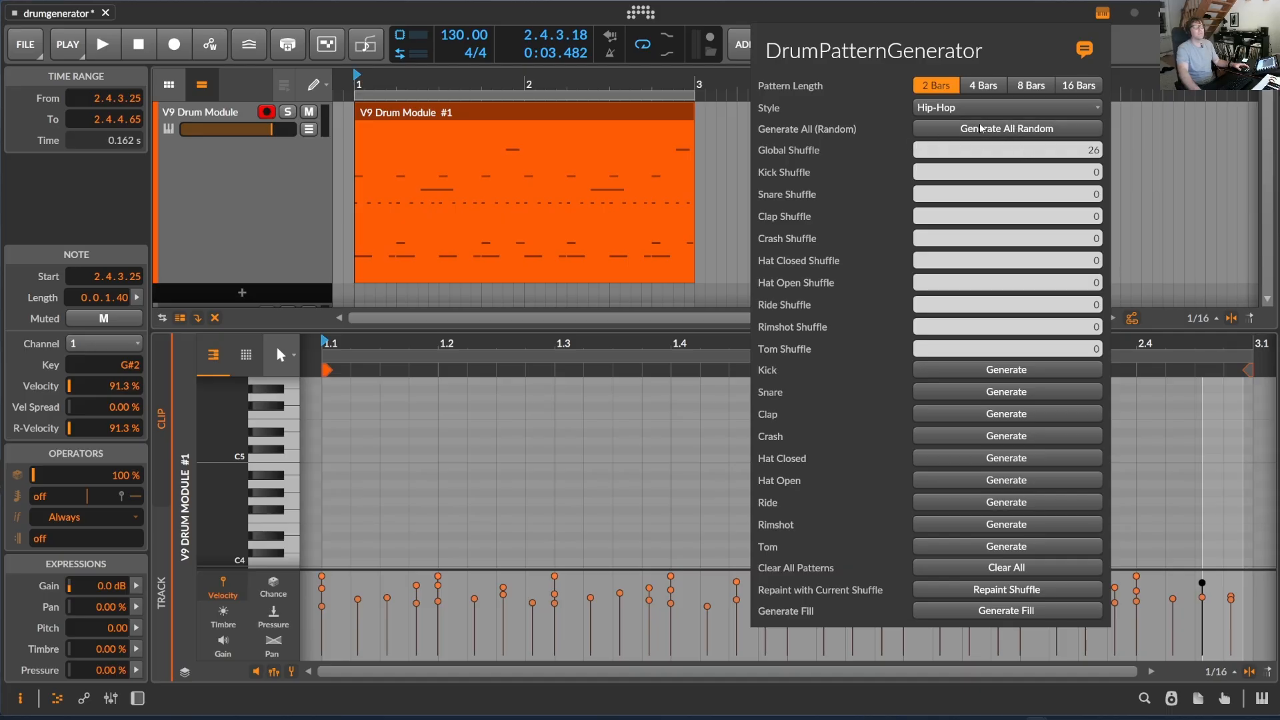
key(space)
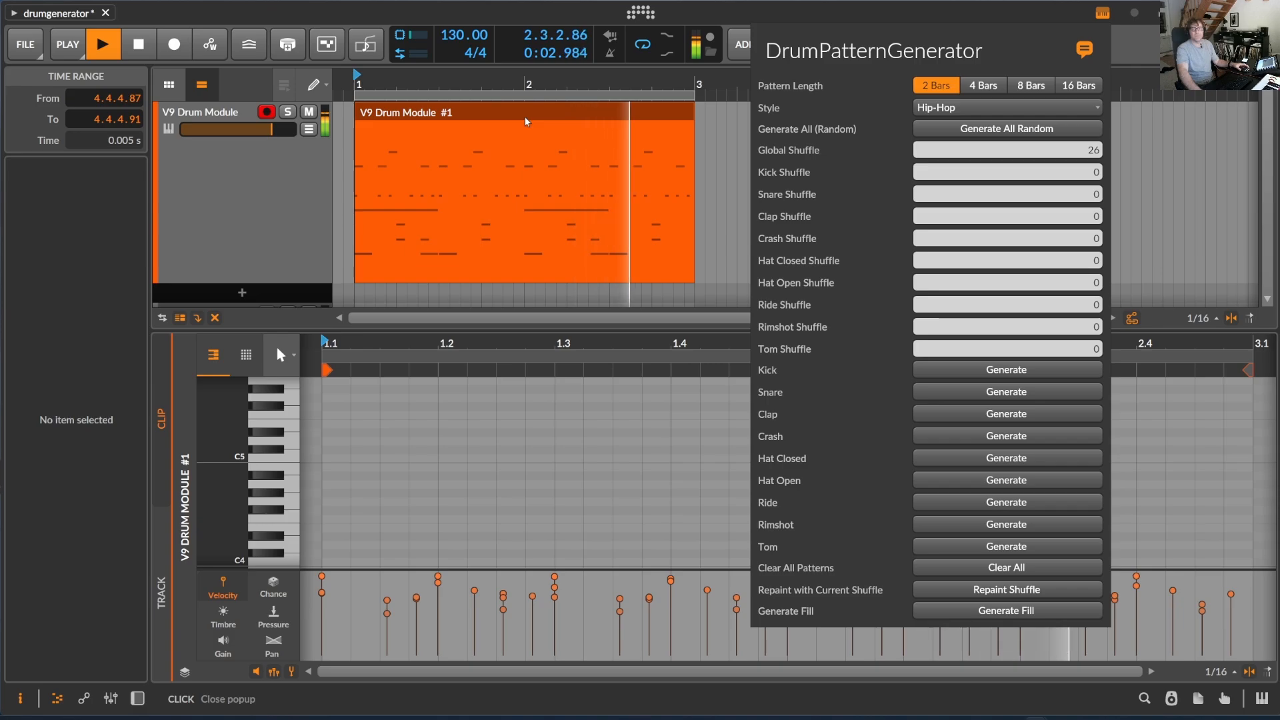
key(space)
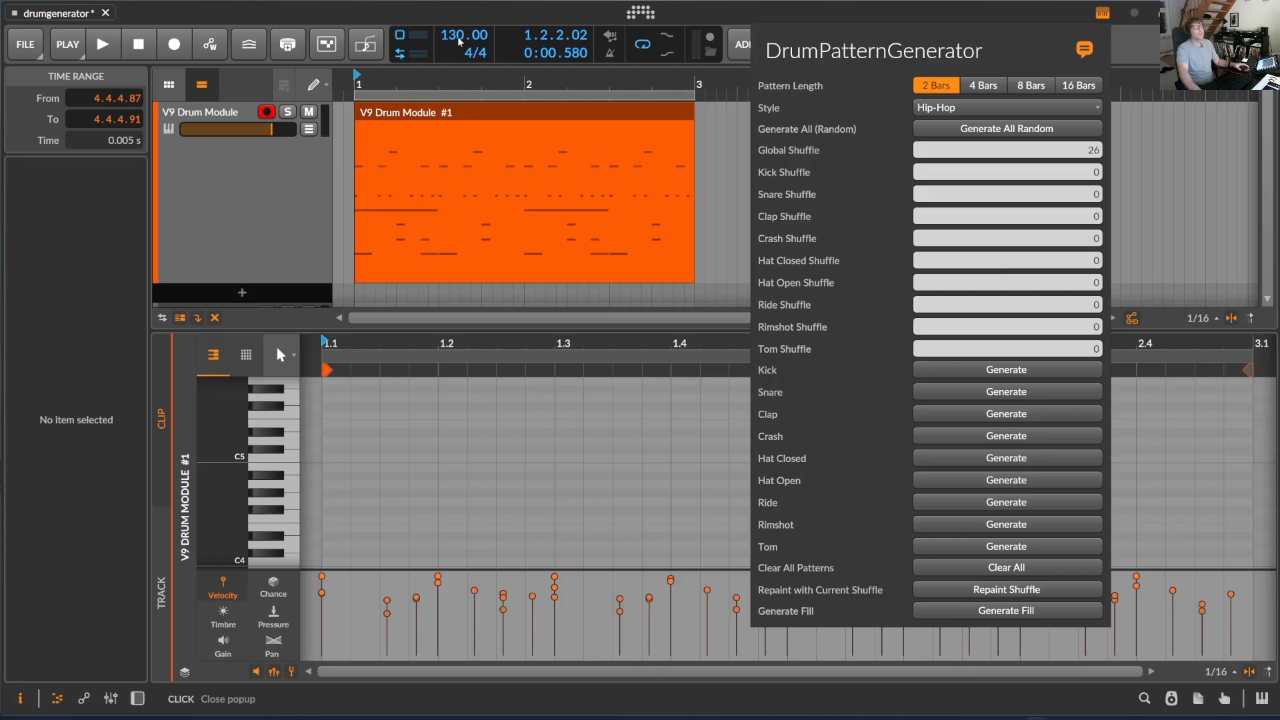
Step: Lower the tempo to 102 BPM and play the Hip-Hop clip with the DrumPatternGenerator settings reopened
click(458, 72)
drag(461, 37, 460, 53)
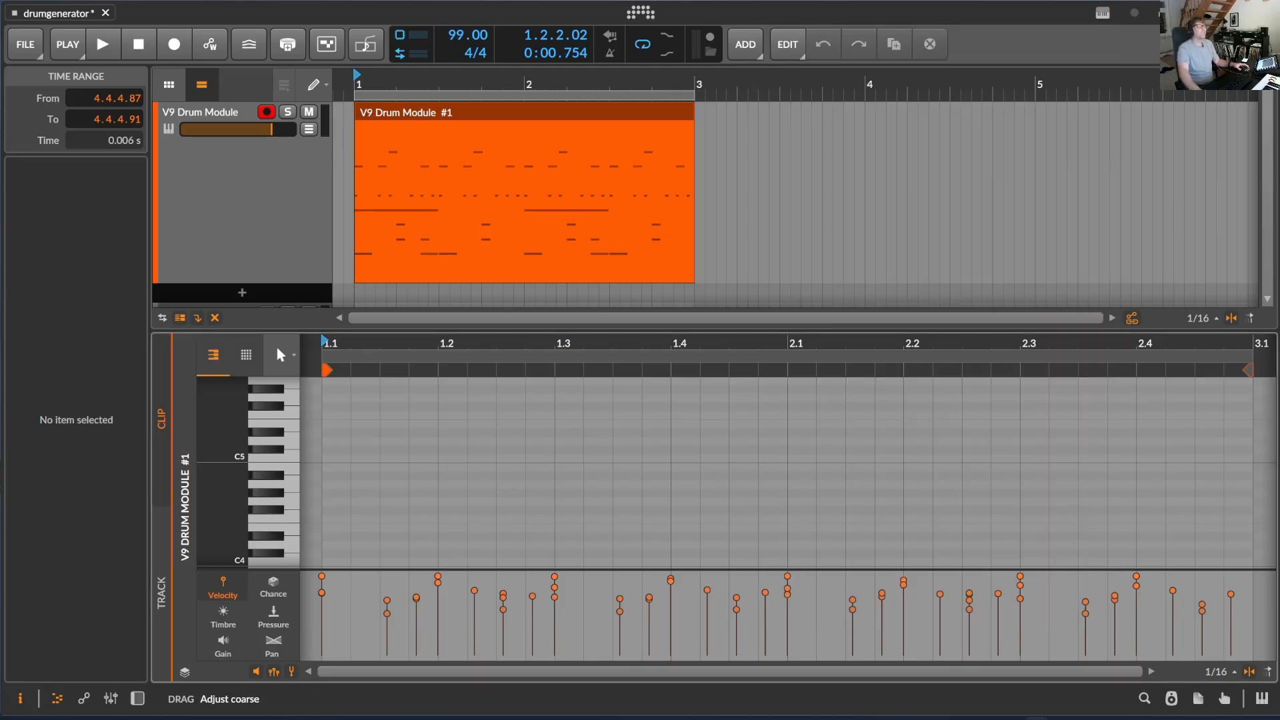
key(space)
click(1103, 13)
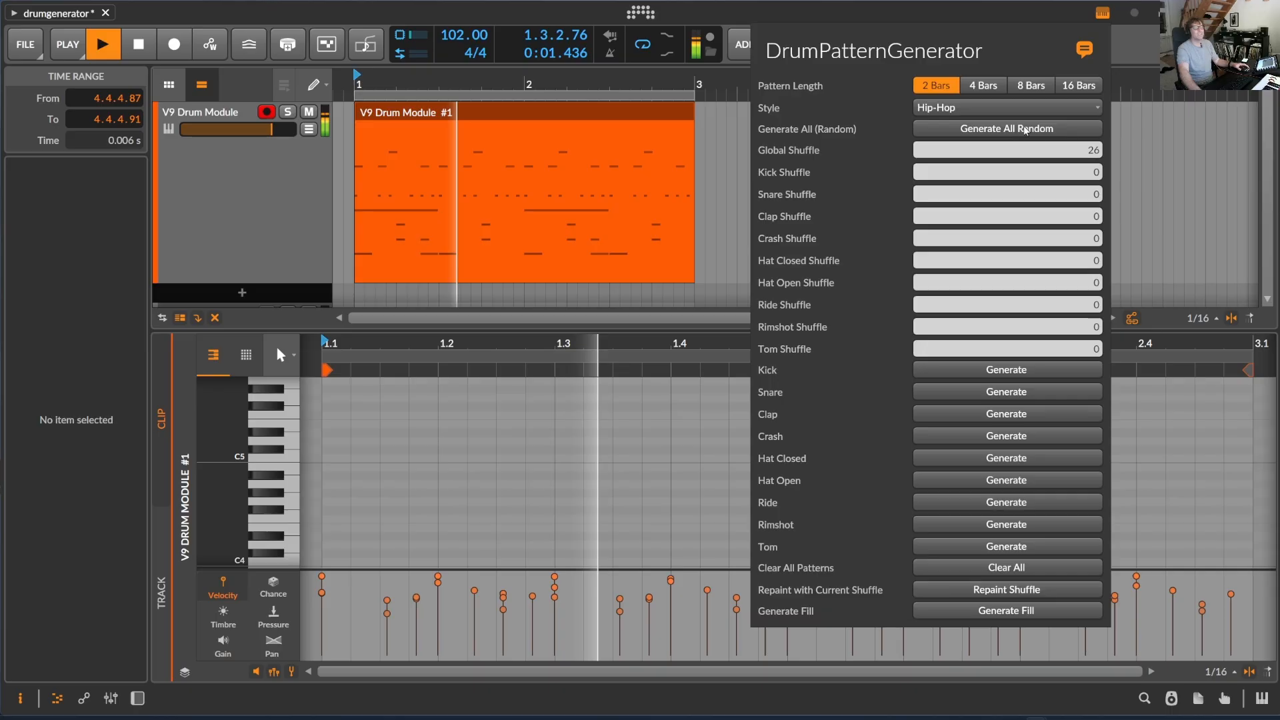
Step: Clear all patterns from the clip, stop playback and reset Global Shuffle to 0
click(1025, 568)
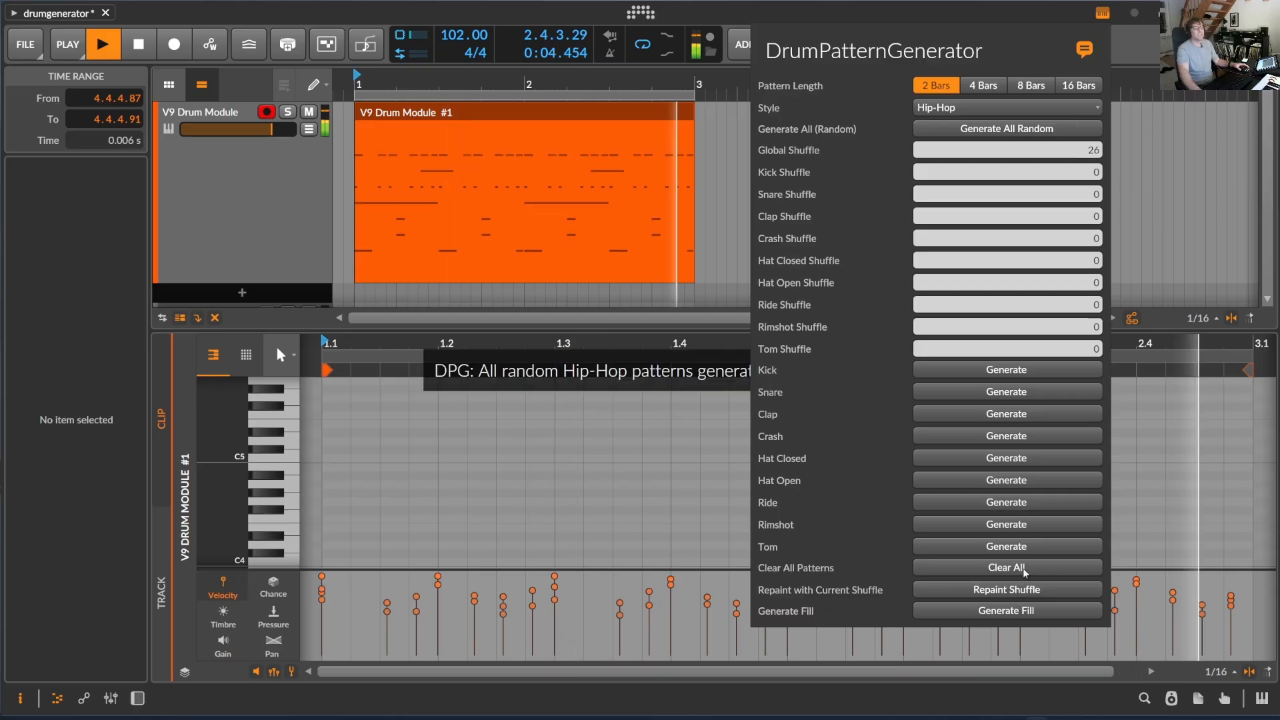
key(space)
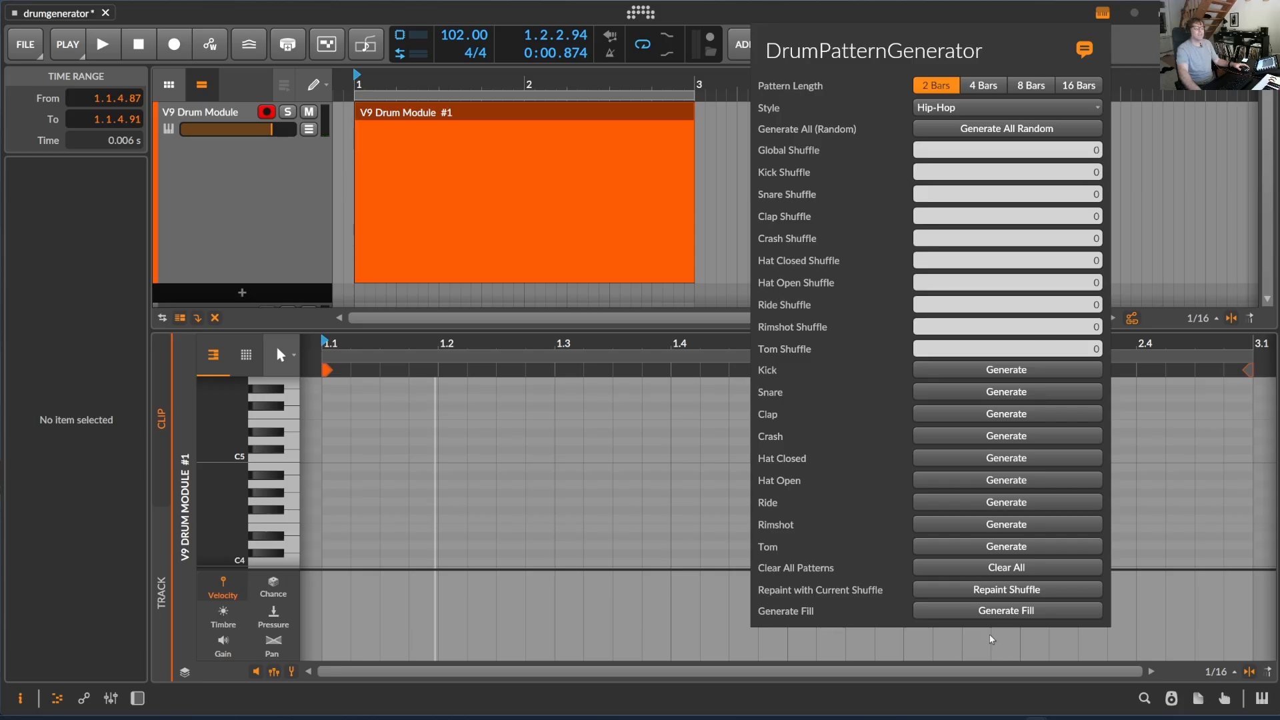
click(1019, 567)
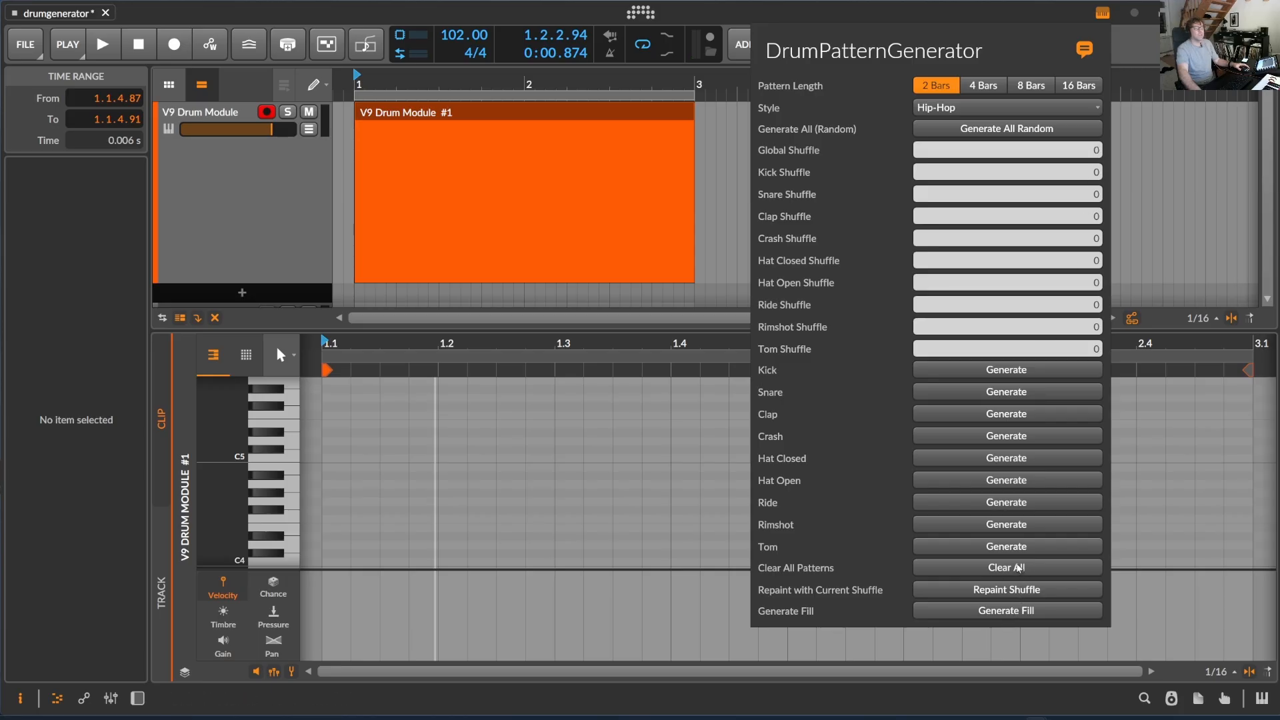
Step: Switch the style to R&B, generate a fill and a full random pattern set, and play the clip
click(936, 109)
click(934, 224)
click(1009, 614)
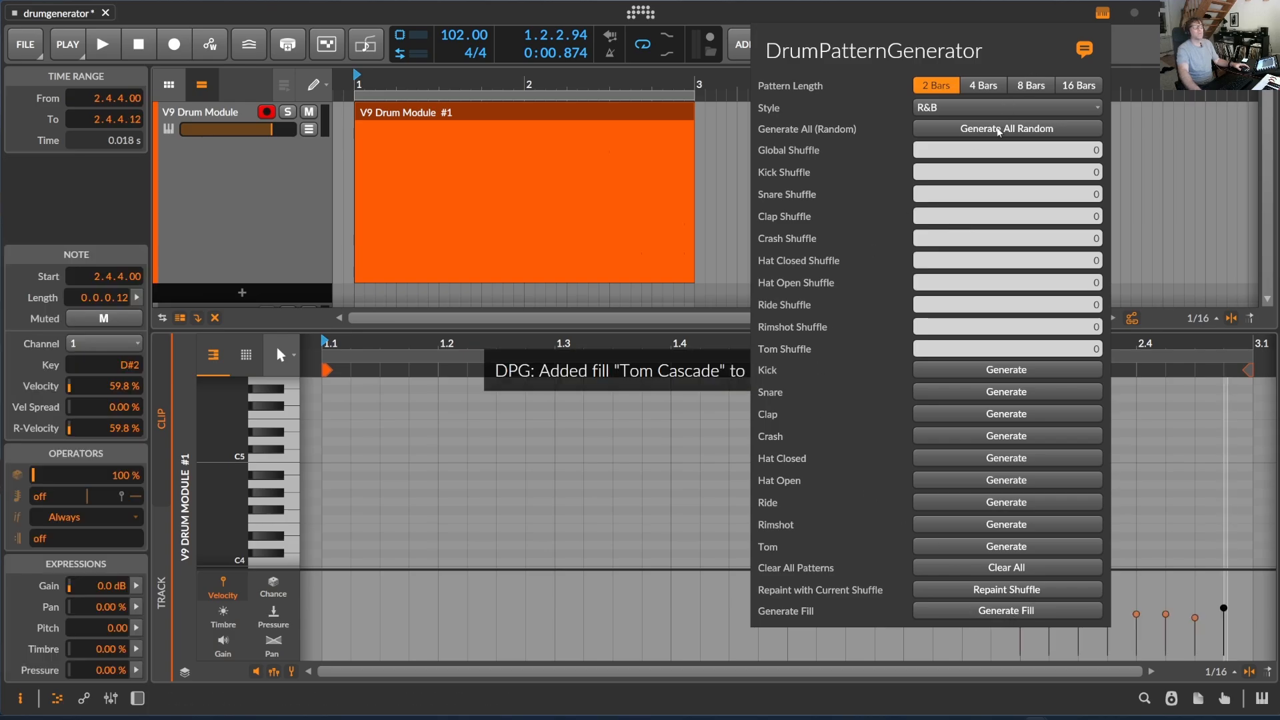
click(496, 106)
key(space)
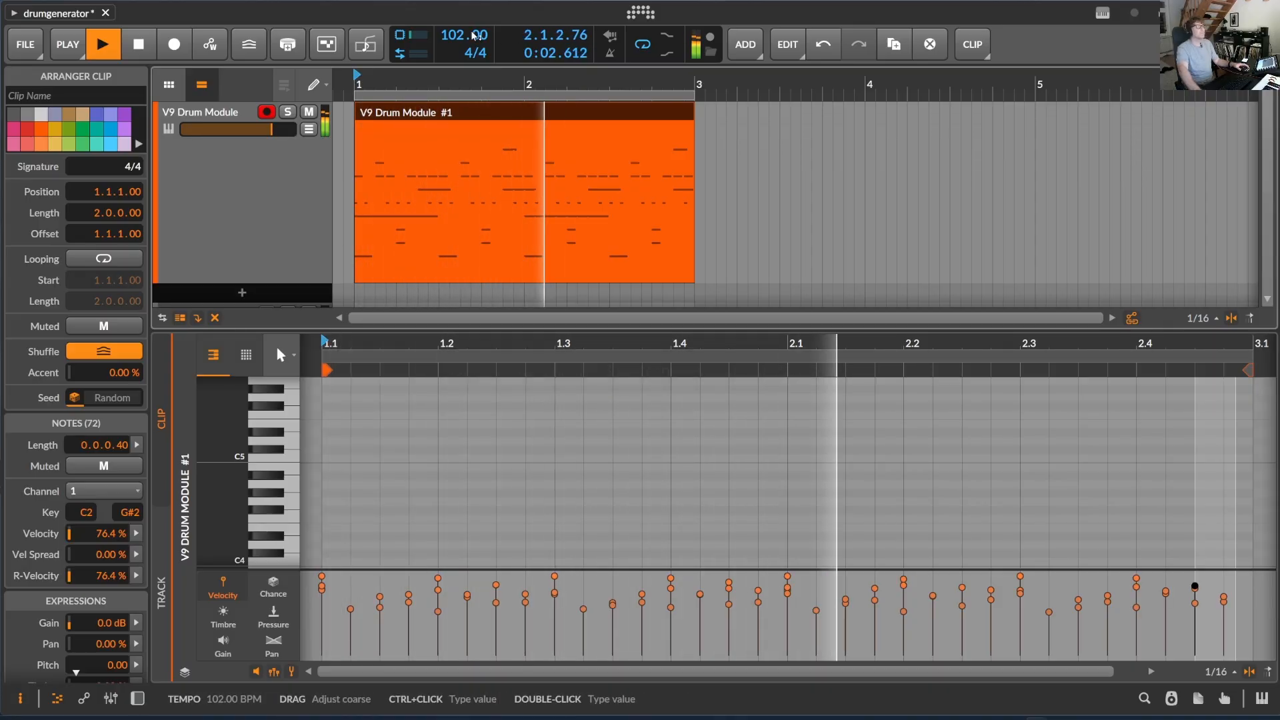
Step: Raise the tempo to 132 BPM during playback, stop it and set the playback start to 1.2.4.00
drag(465, 36, 464, 1)
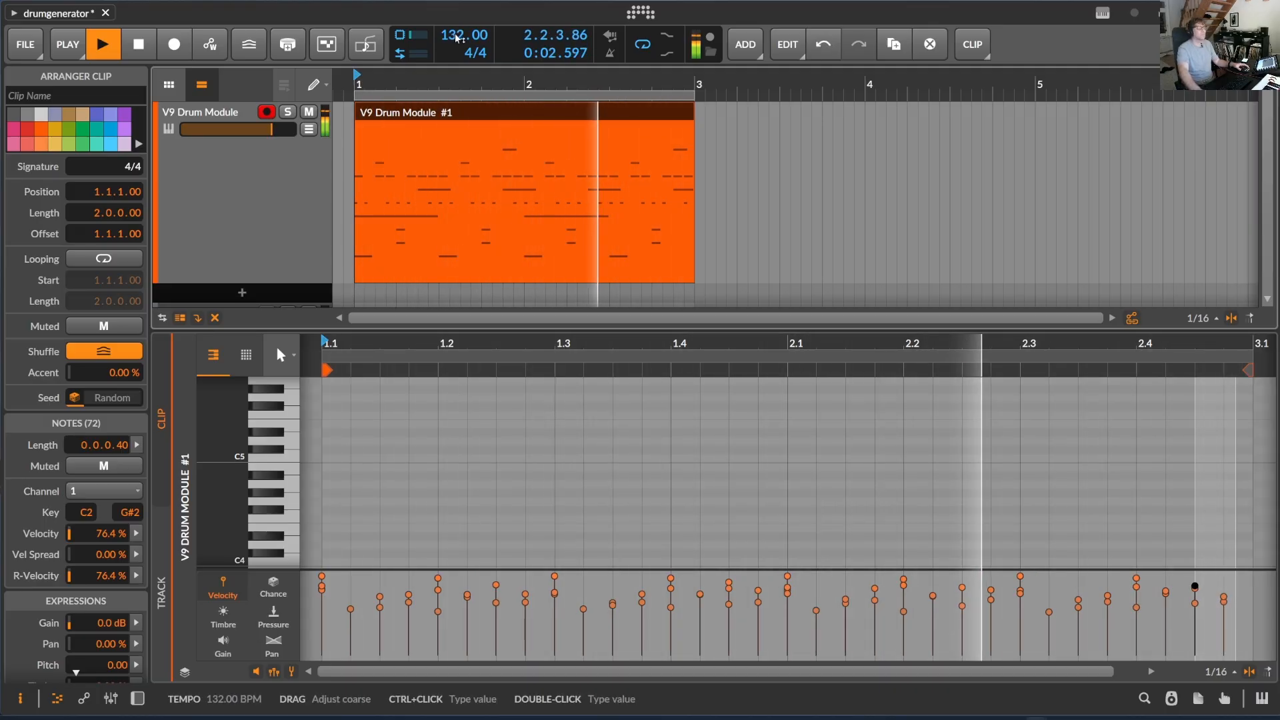
key(space)
click(433, 79)
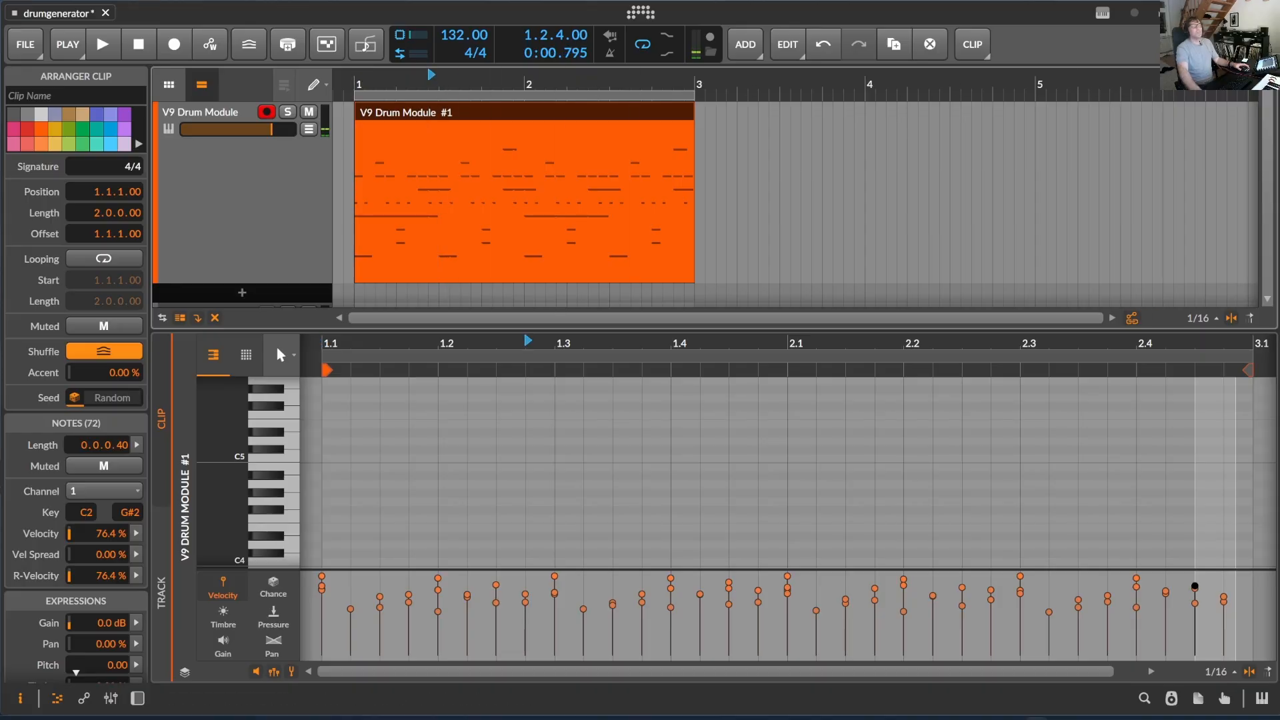
Step: Switch the style to House, generate all patterns randomly and play the clip
click(1103, 12)
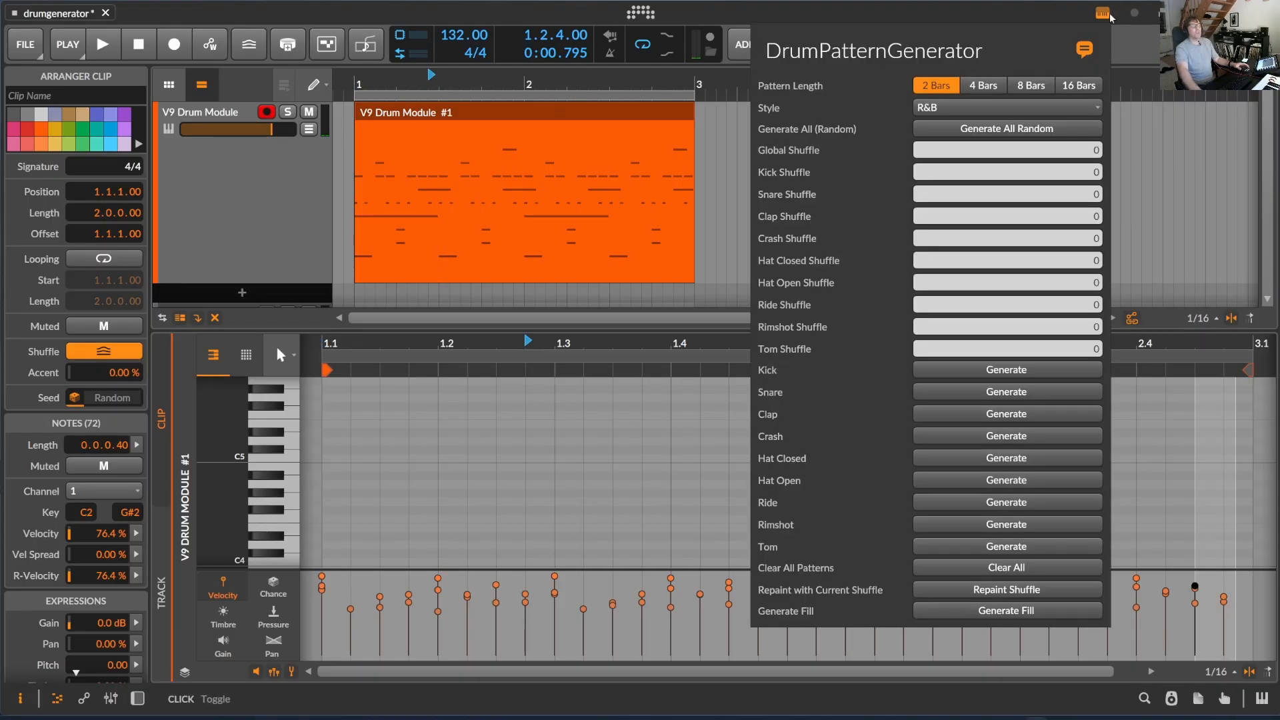
click(953, 109)
click(937, 149)
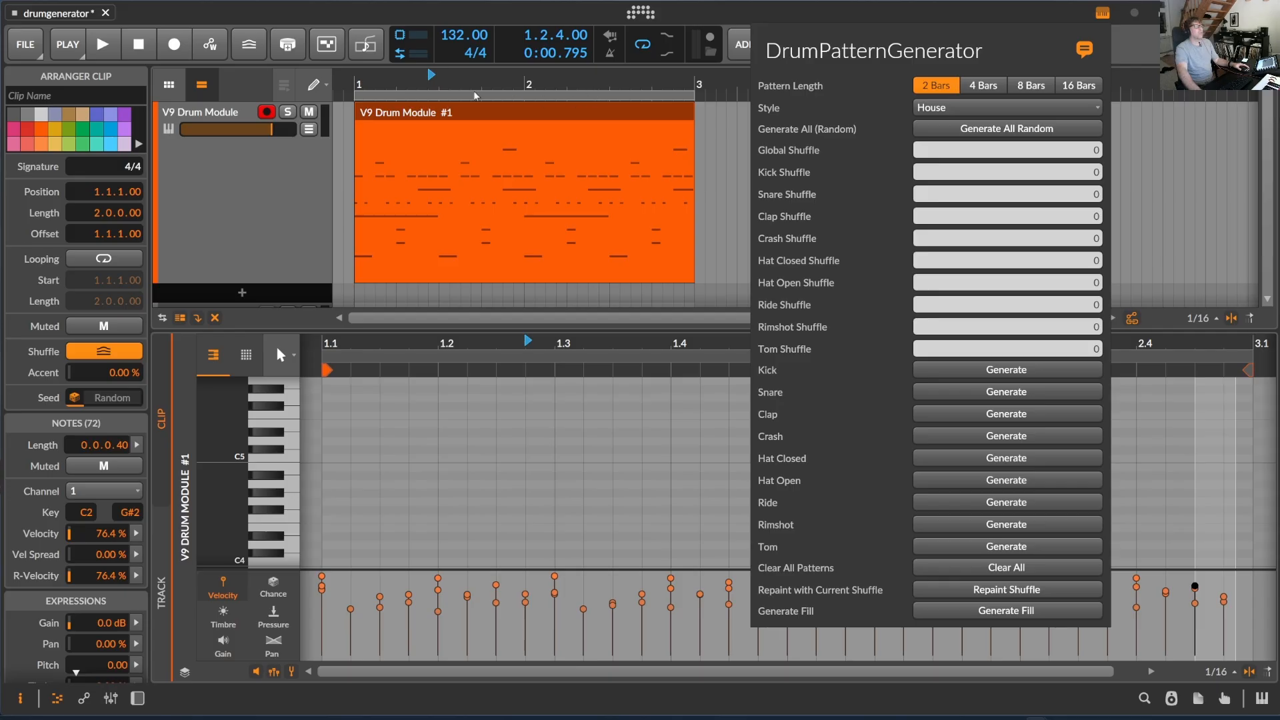
click(107, 53)
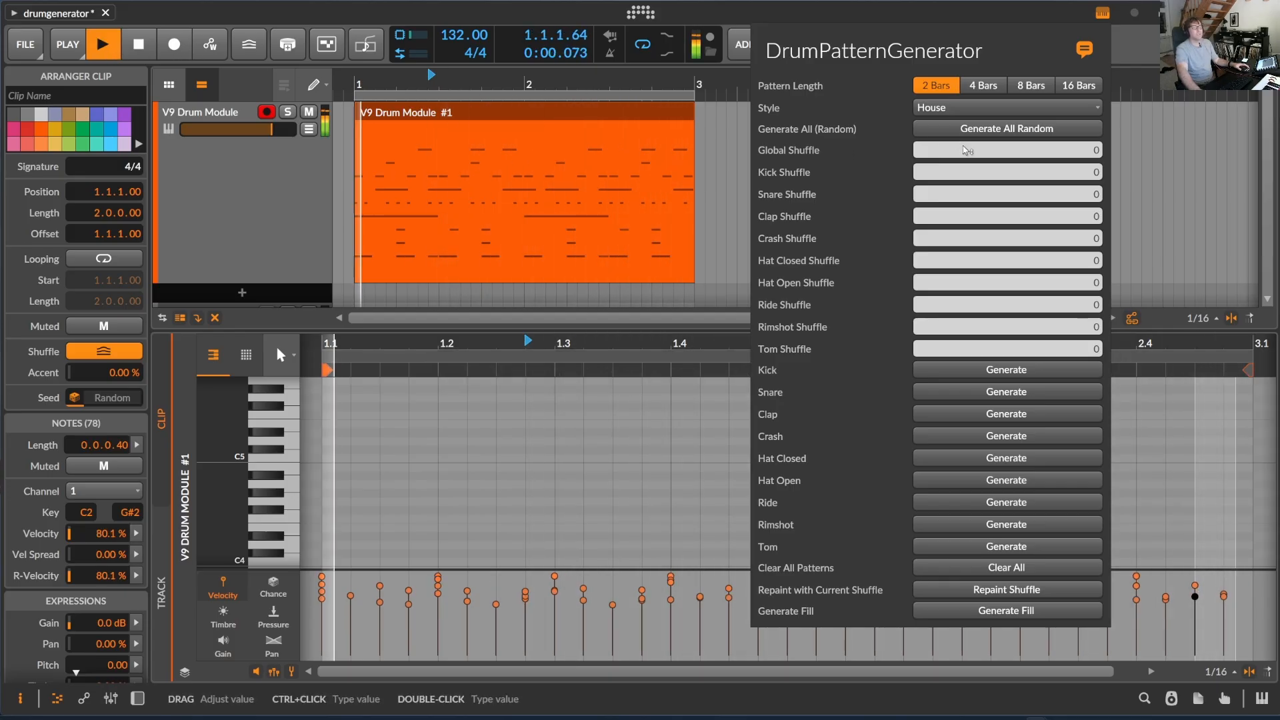
key(space)
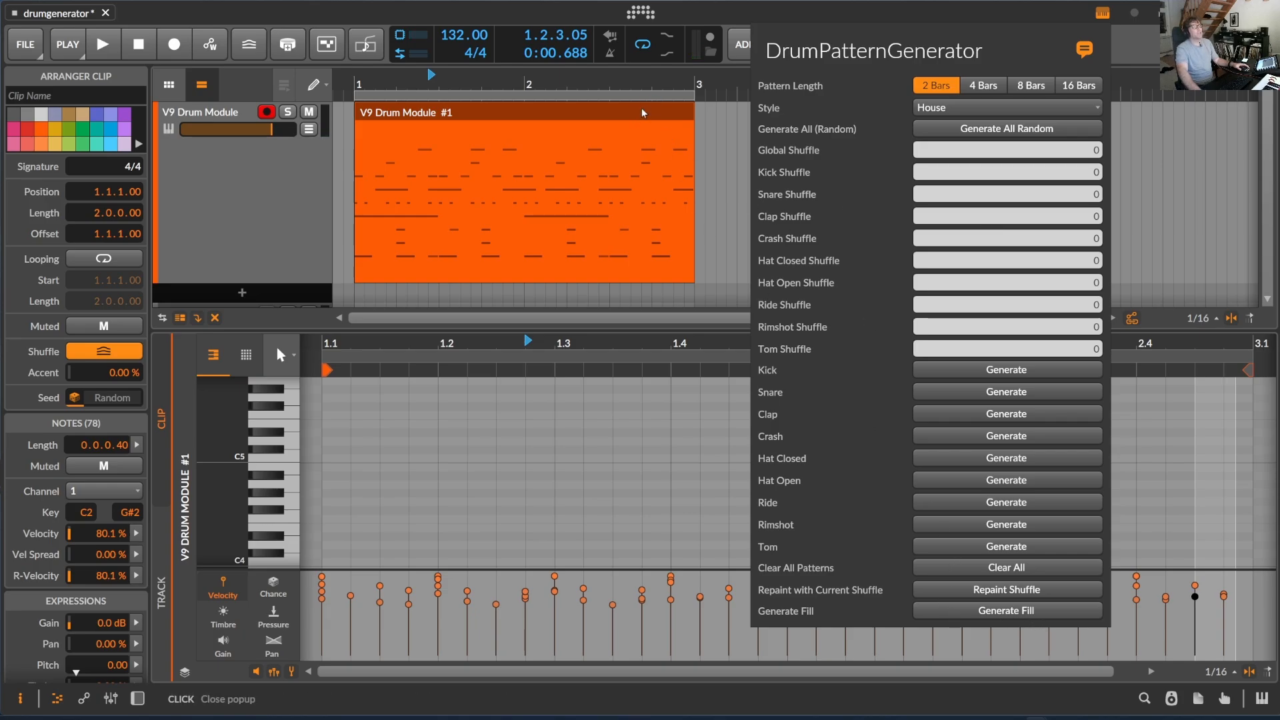
Step: Generate two fills for the House clip and open its notes in the editor with playback starting at 1.1.1.00
click(1019, 611)
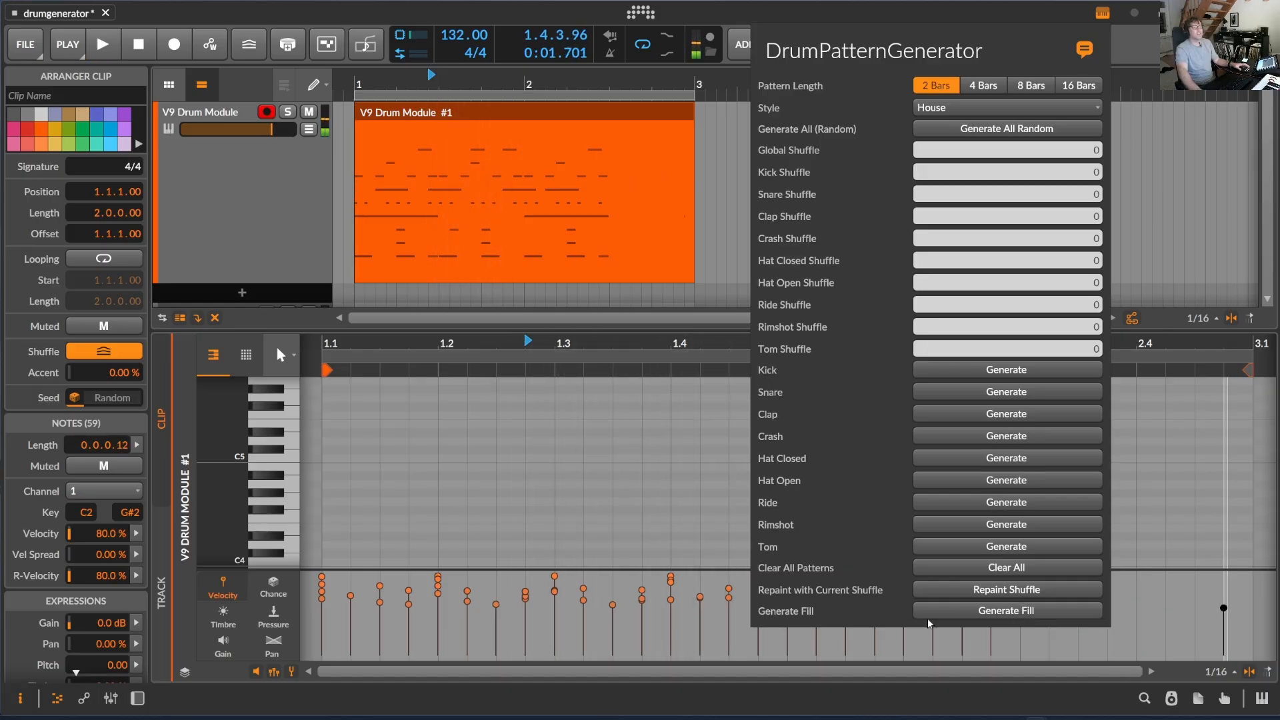
click(1025, 611)
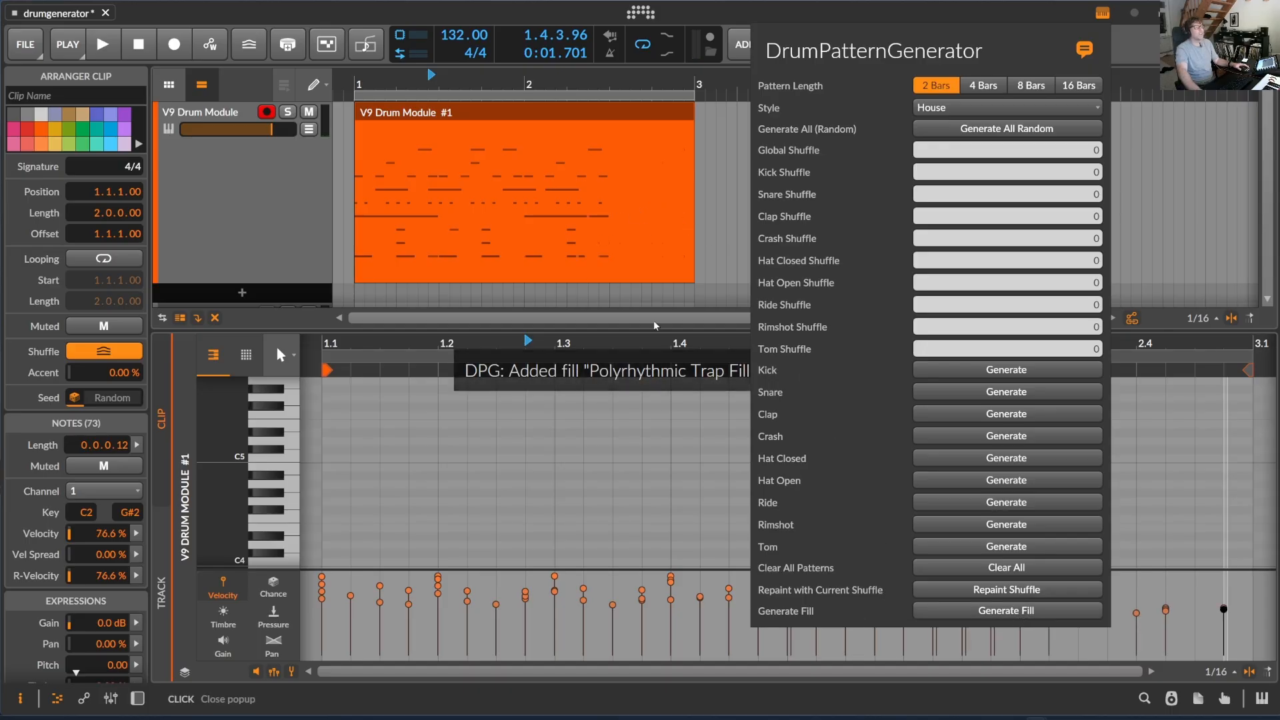
click(590, 112)
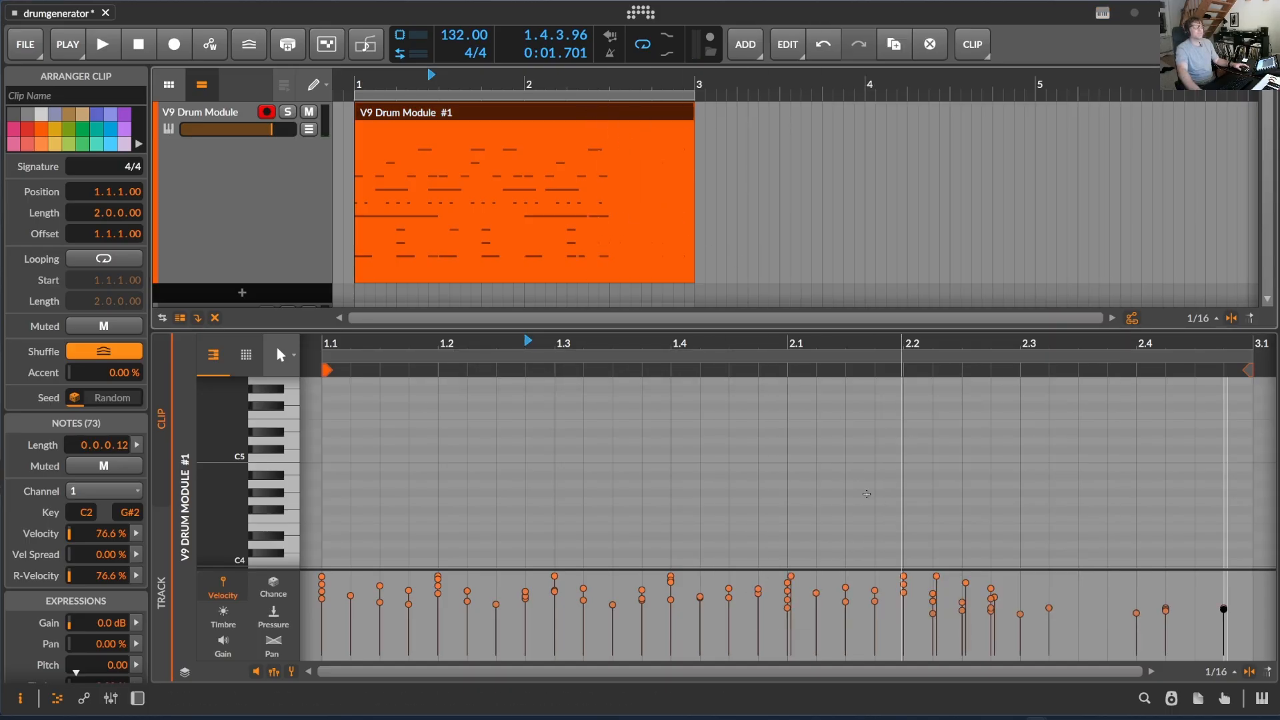
double_click(409, 113)
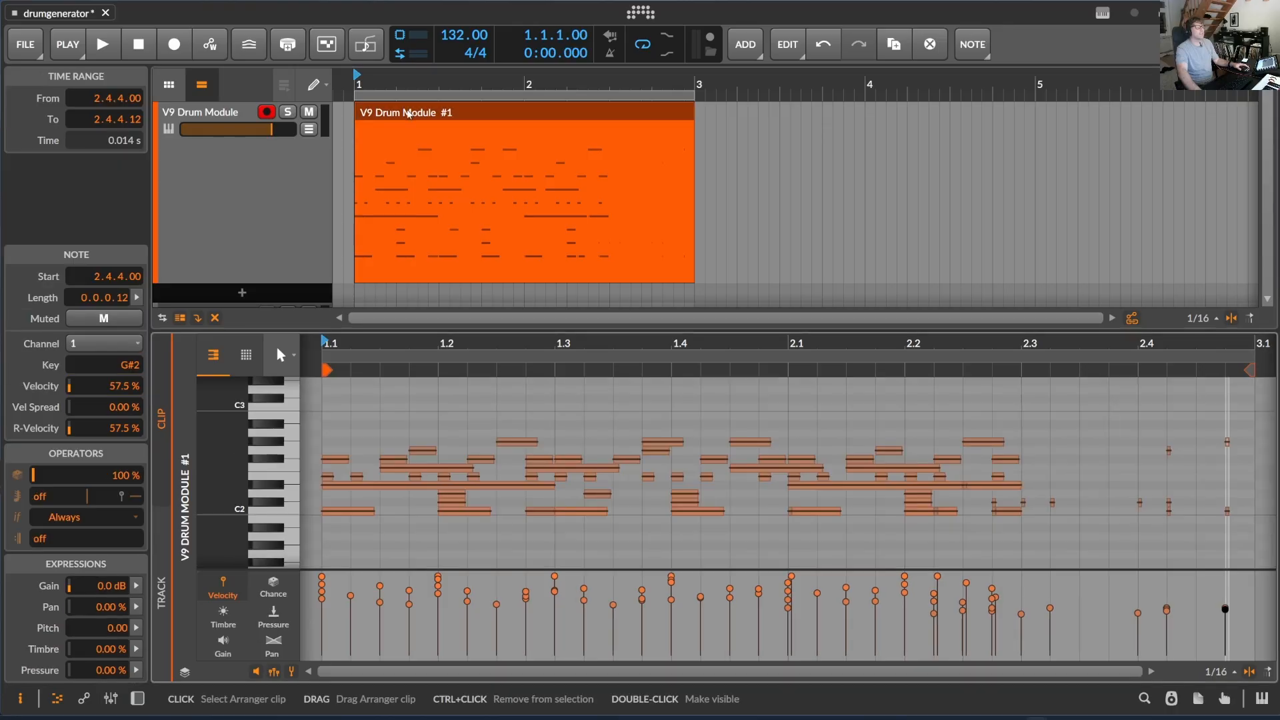
scroll(471, 467, up, 3)
Step: Show the V9 Drum Module devices, unmute the v9 Crash layer and play the clip
key(d)
drag(667, 677, 1069, 699)
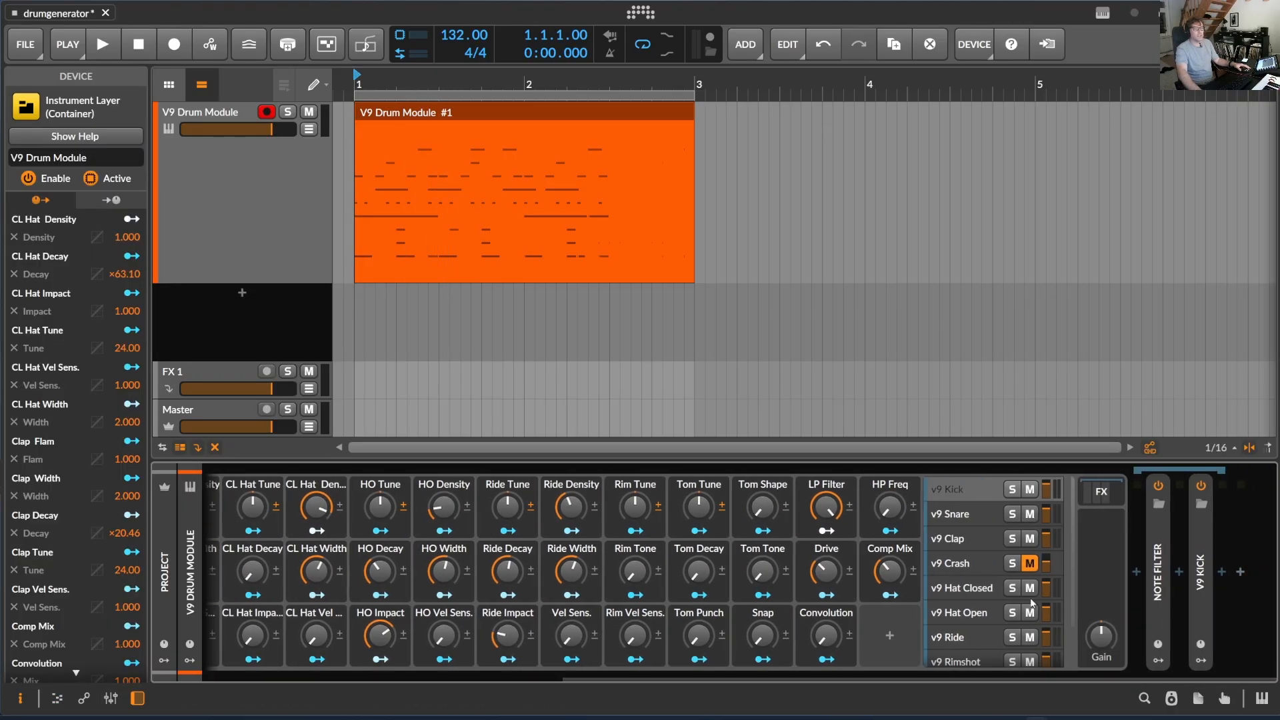
click(1030, 564)
key(space)
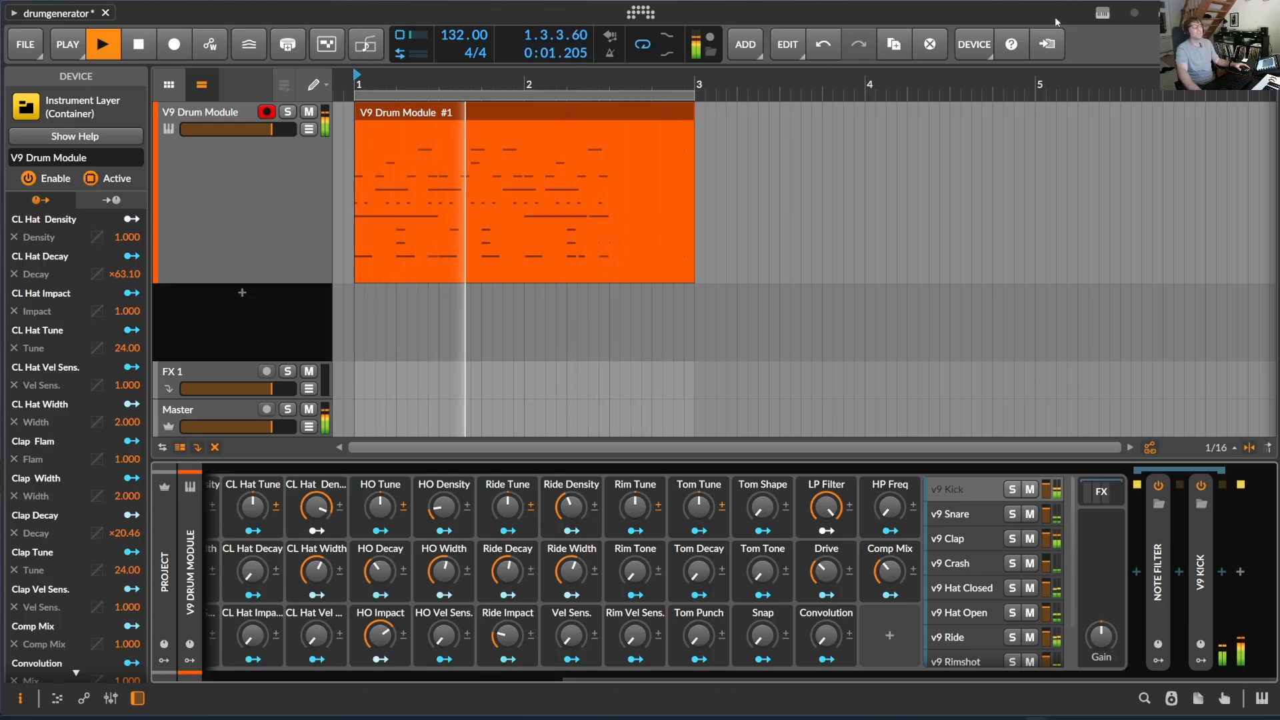
Step: Reopen the DrumPatternGenerator and generate further fills for the House clip during playback
click(1103, 12)
click(1024, 611)
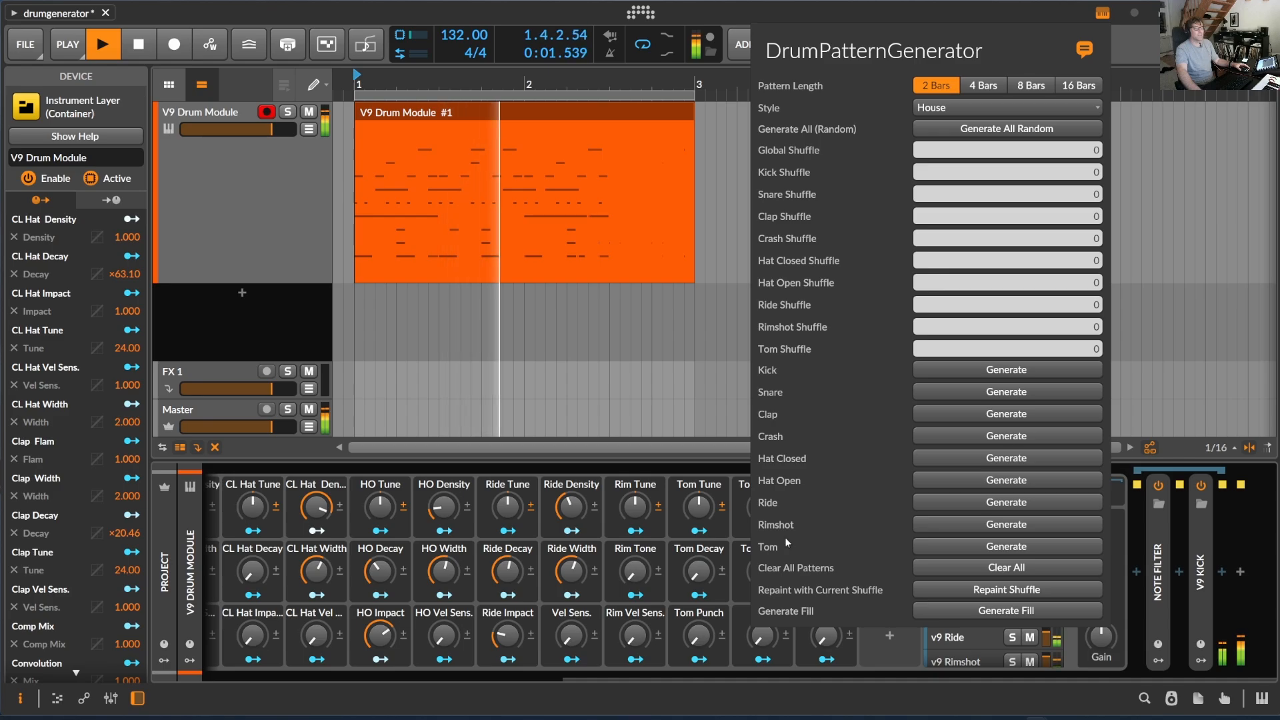
click(1018, 611)
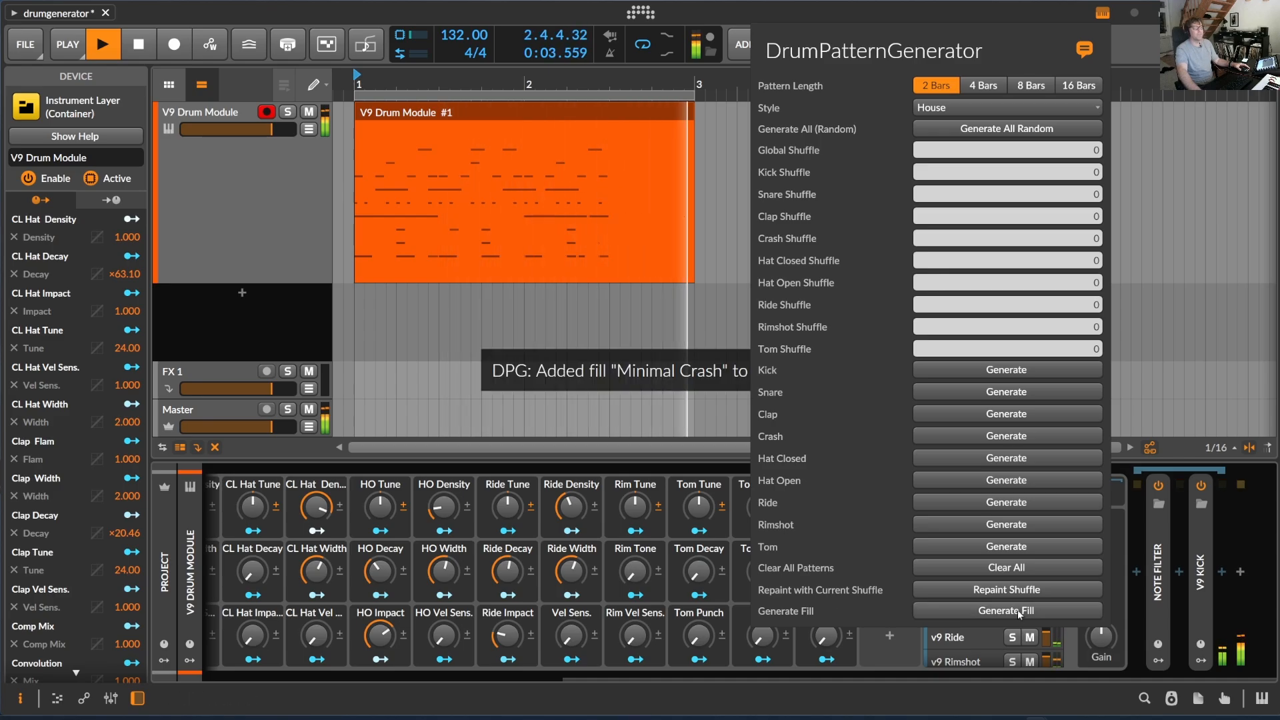
Step: Regenerate all House patterns randomly, play the two-bar clip and stop it
key(space)
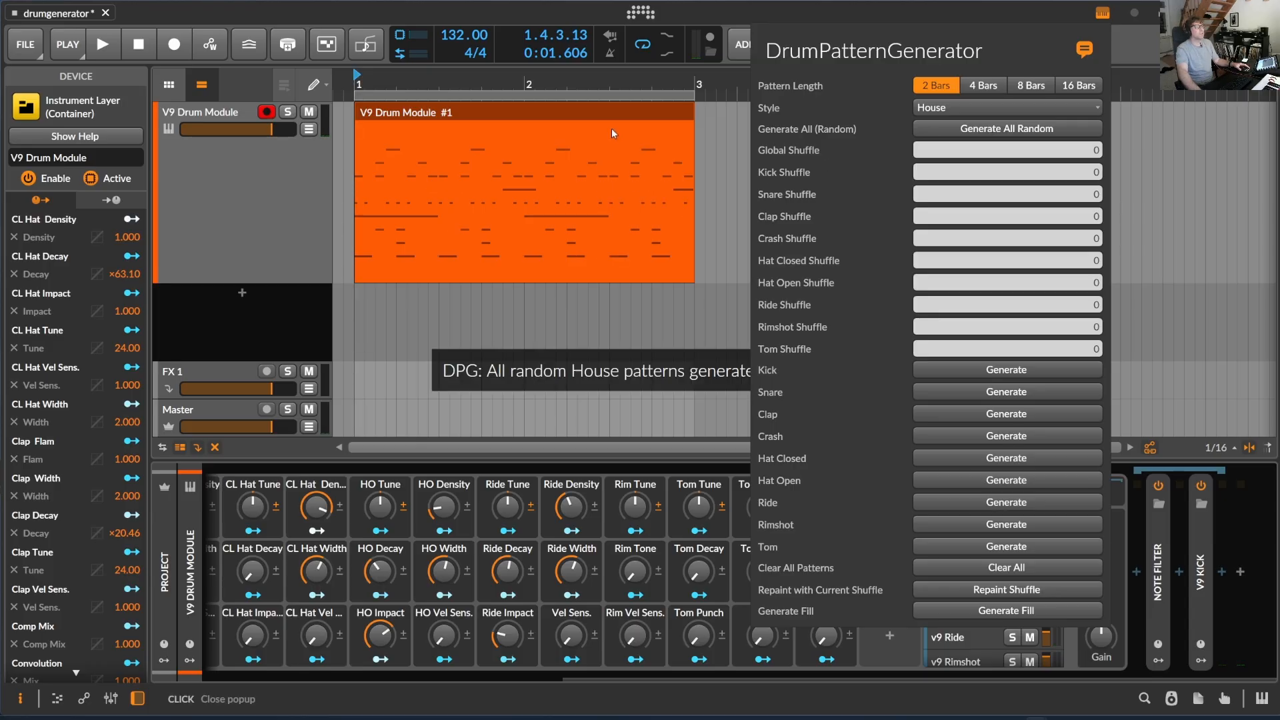
key(space)
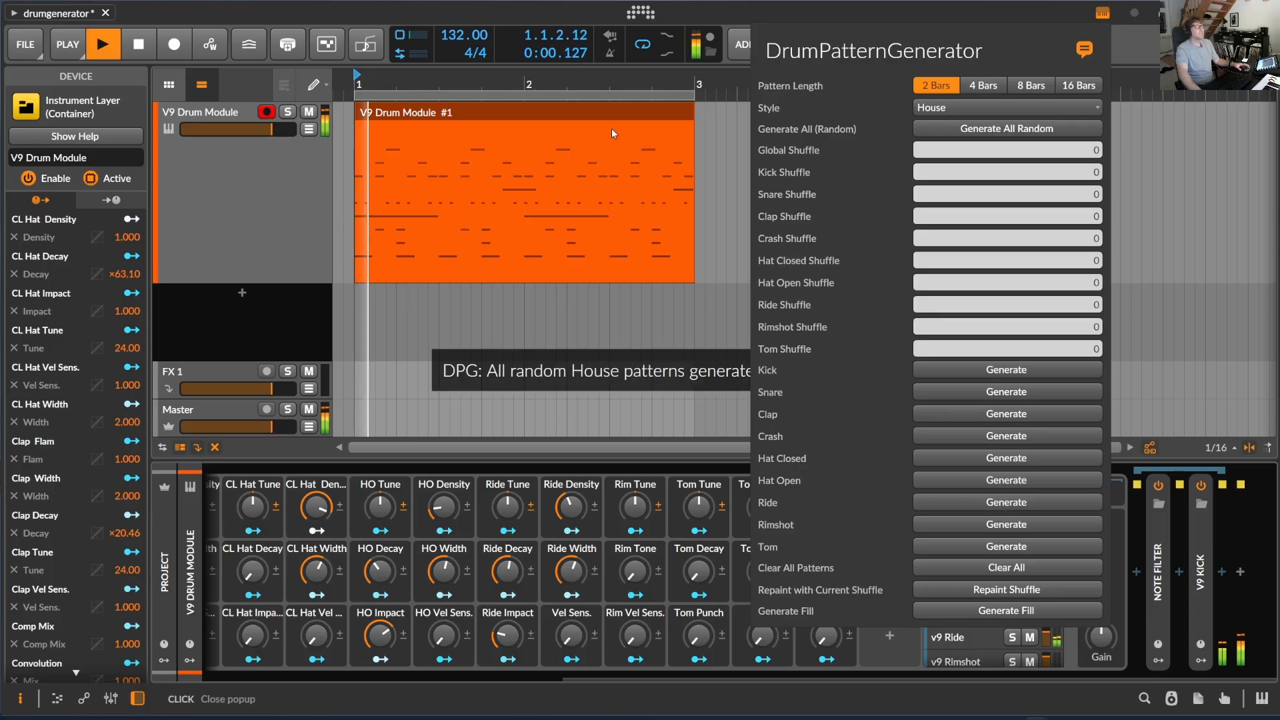
click(357, 111)
key(space)
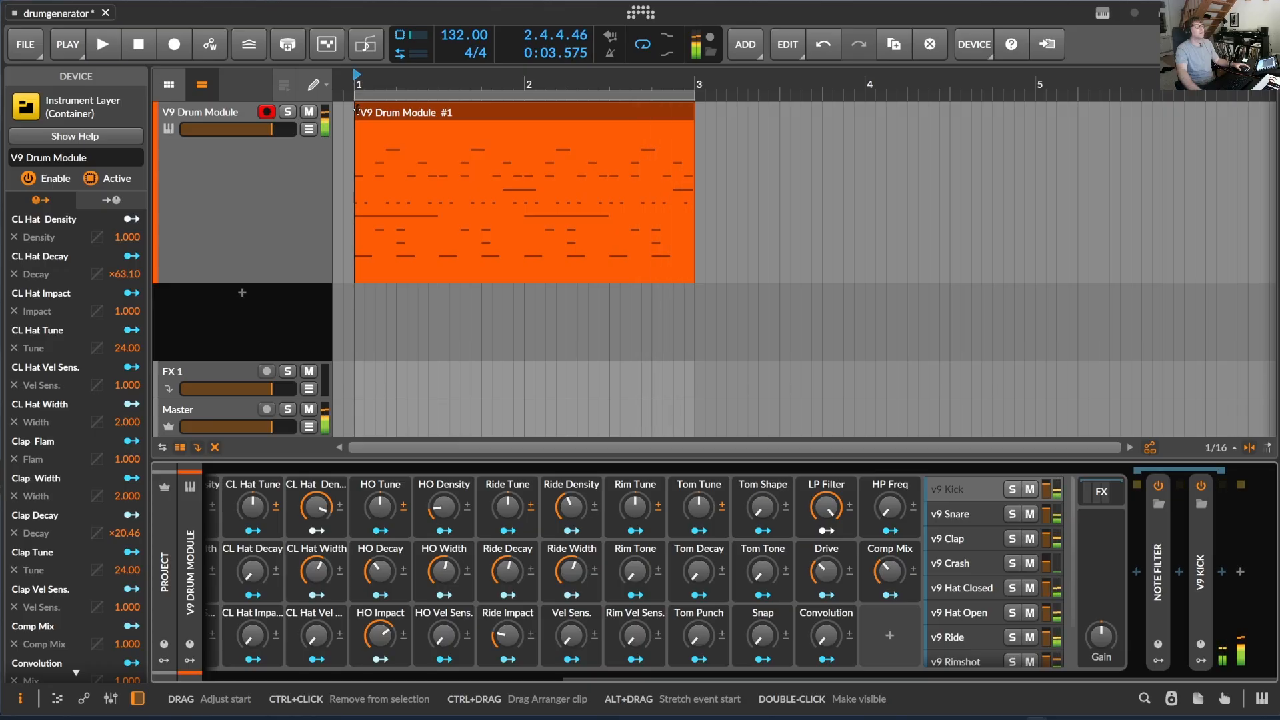
Step: Trim the clip and loop region to the half bar starting at 2.3.1.00 and play from there
drag(357, 111, 612, 122)
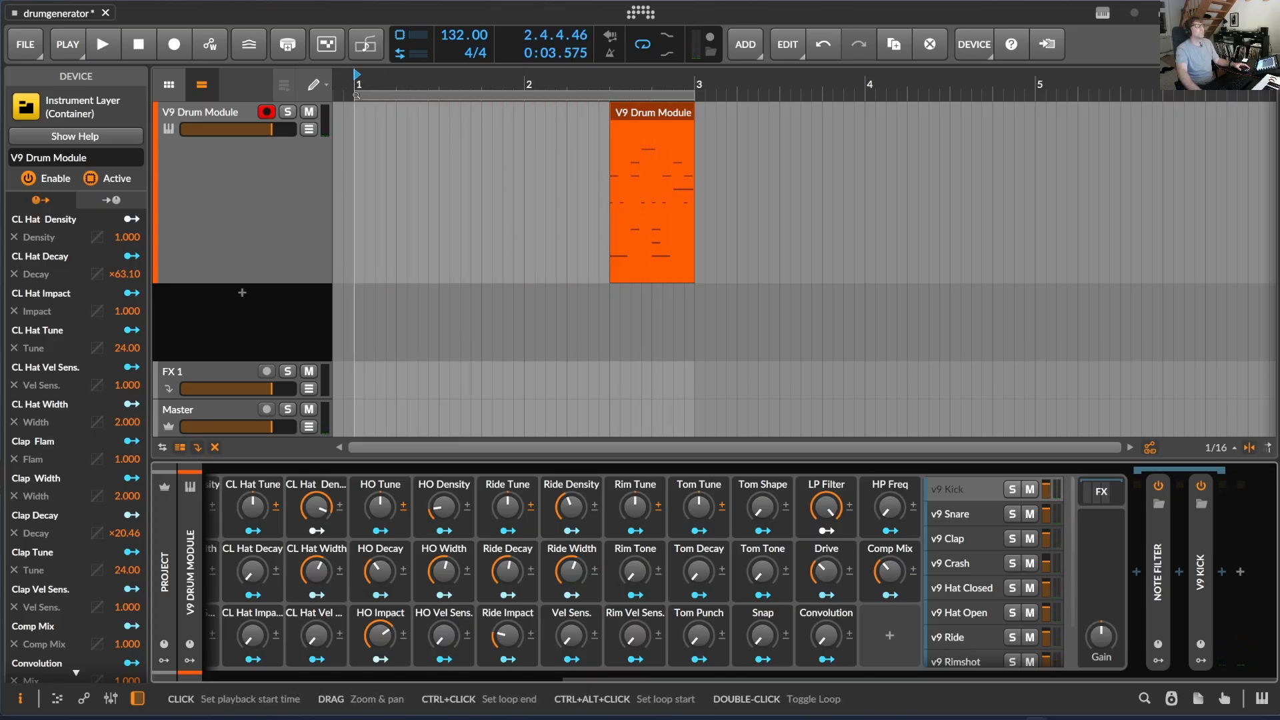
drag(357, 96, 613, 98)
click(612, 85)
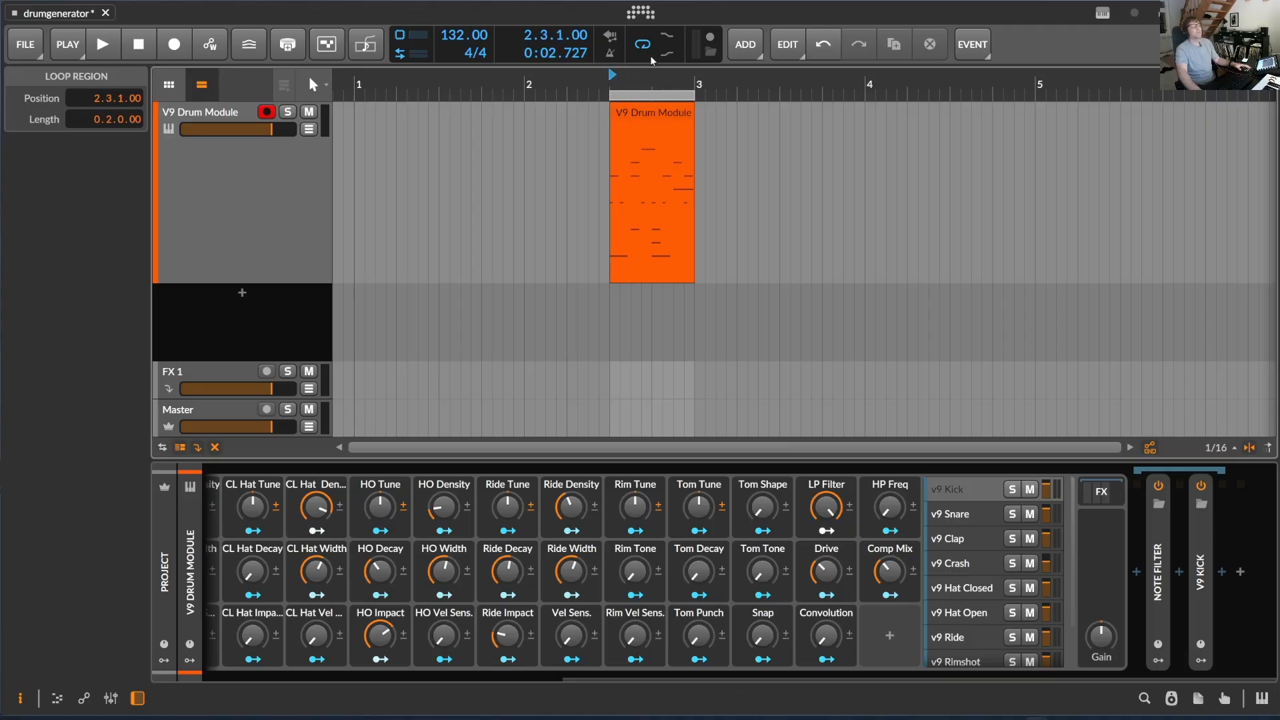
click(1107, 16)
key(space)
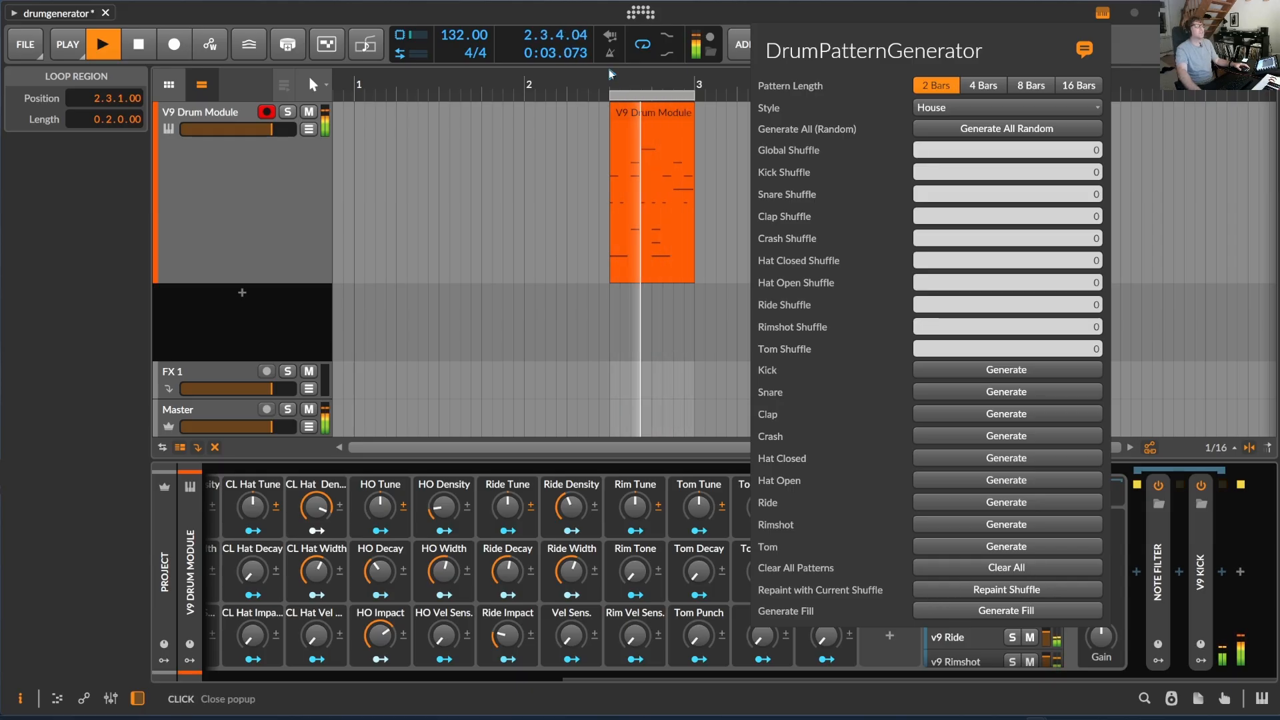
click(612, 98)
key(space)
Step: Extend the loop region and clip to one bar starting at 2.1.1.00 and play from there
drag(612, 98, 526, 97)
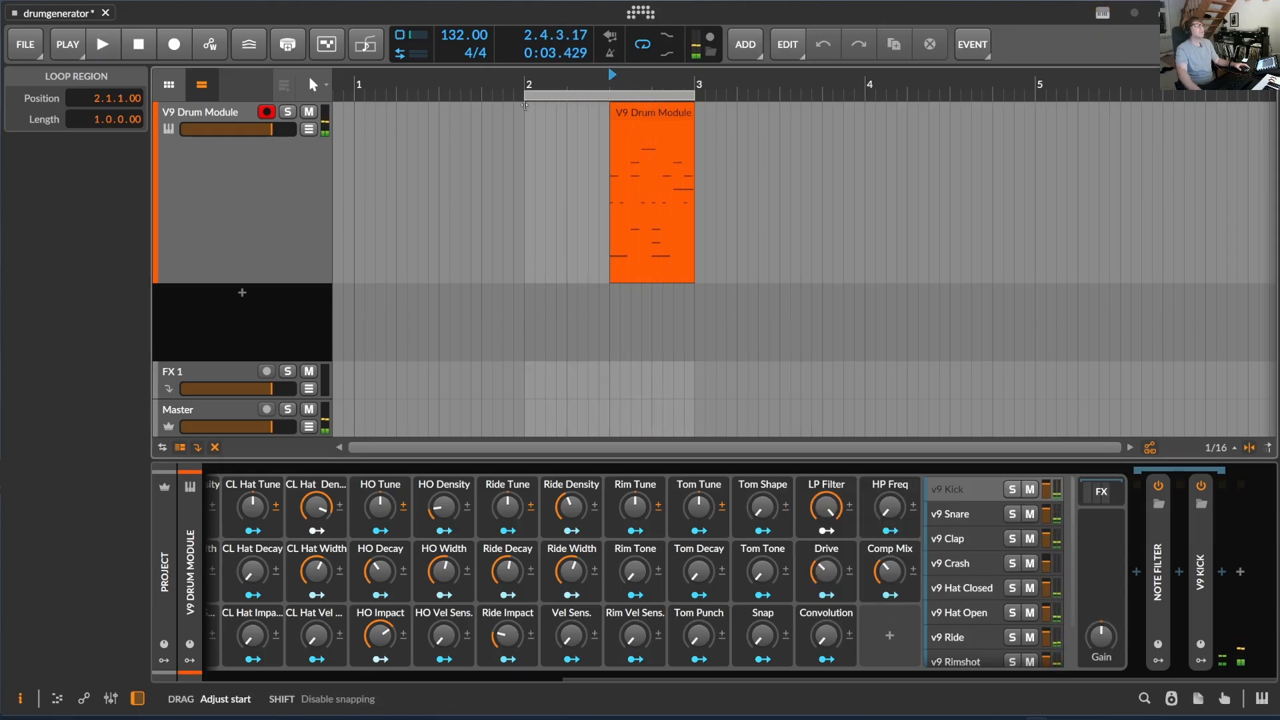
drag(612, 112, 527, 112)
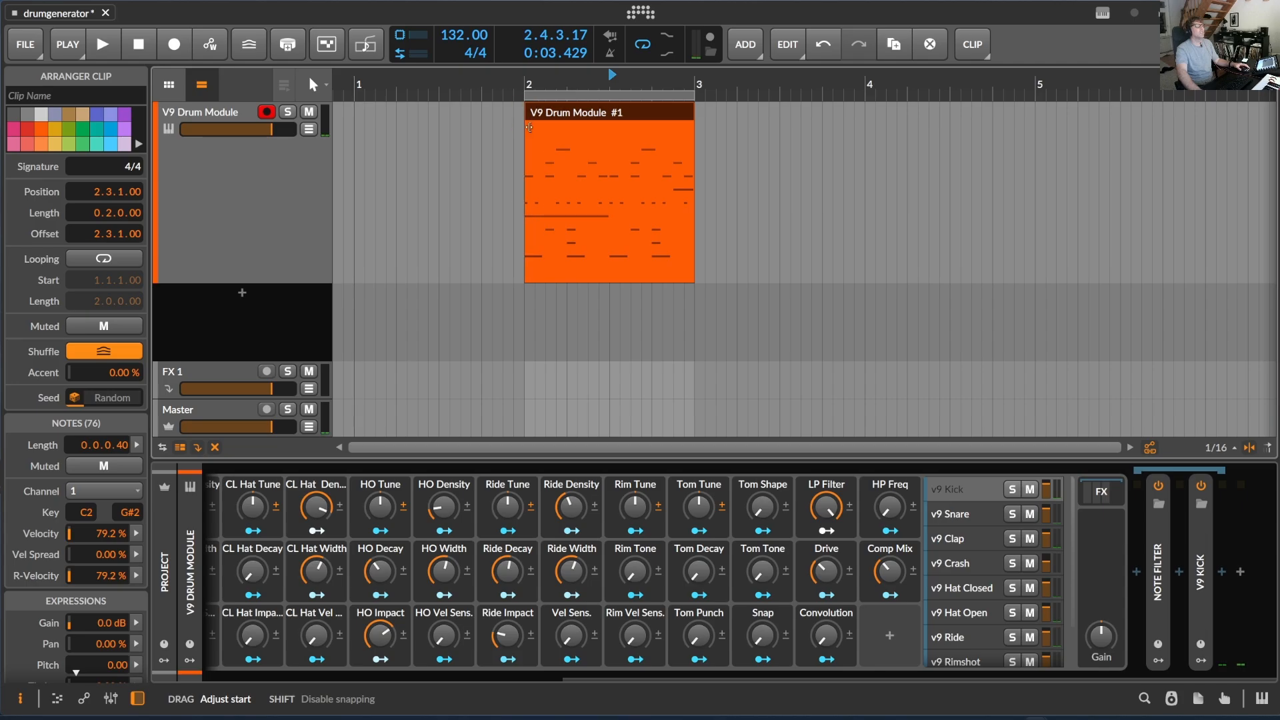
click(527, 81)
key(space)
key(space)
Step: Generate several fills in succession for the one-bar House clip, listening to them in playback
click(1103, 13)
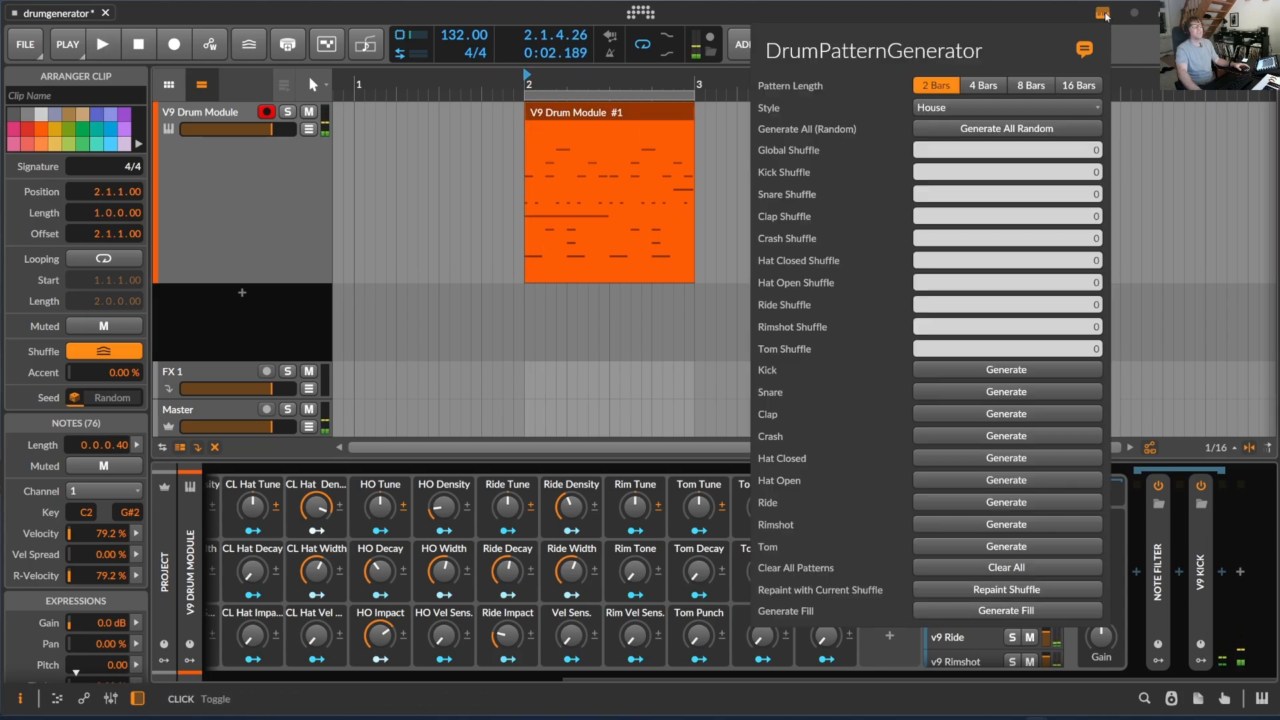
click(1018, 611)
key(space)
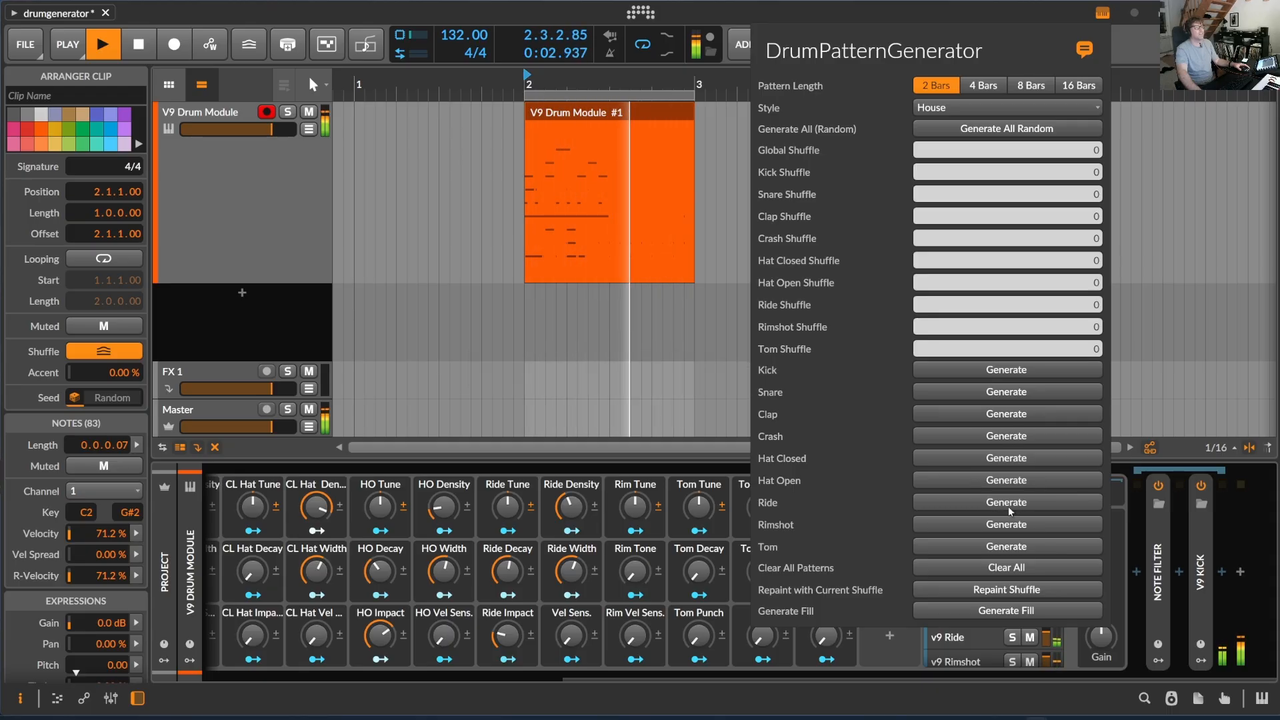
click(1031, 612)
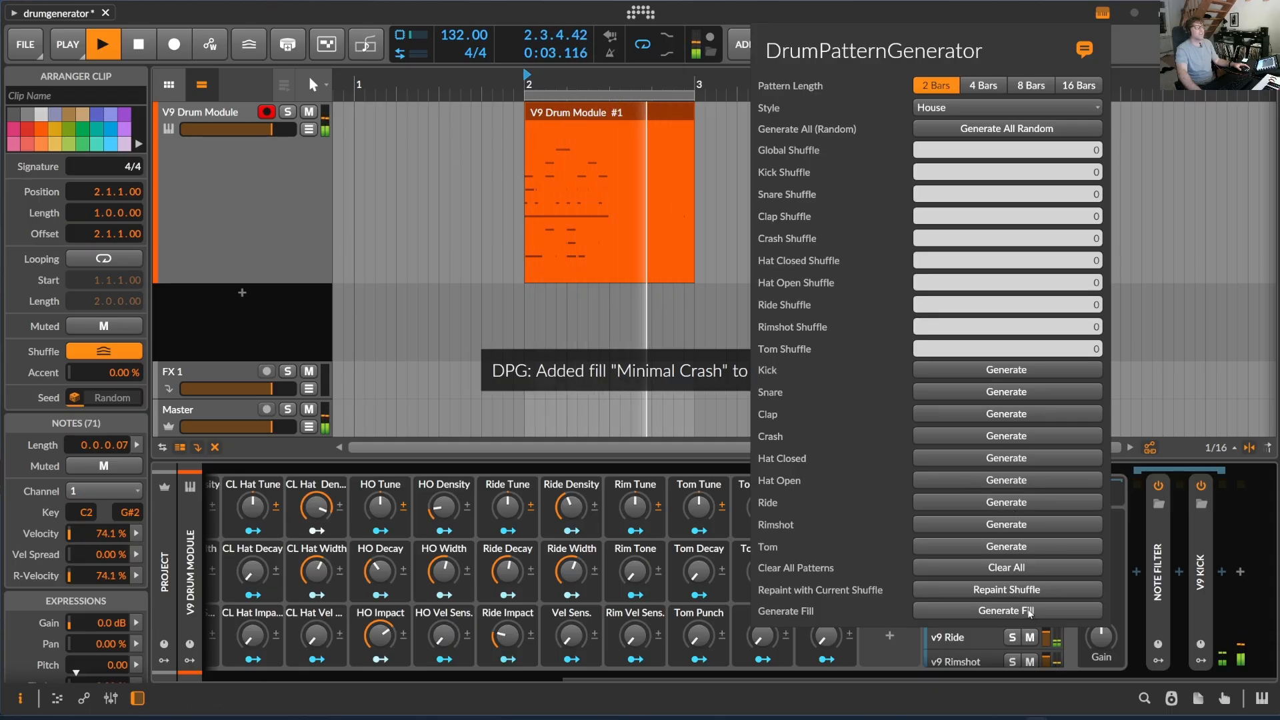
click(1031, 611)
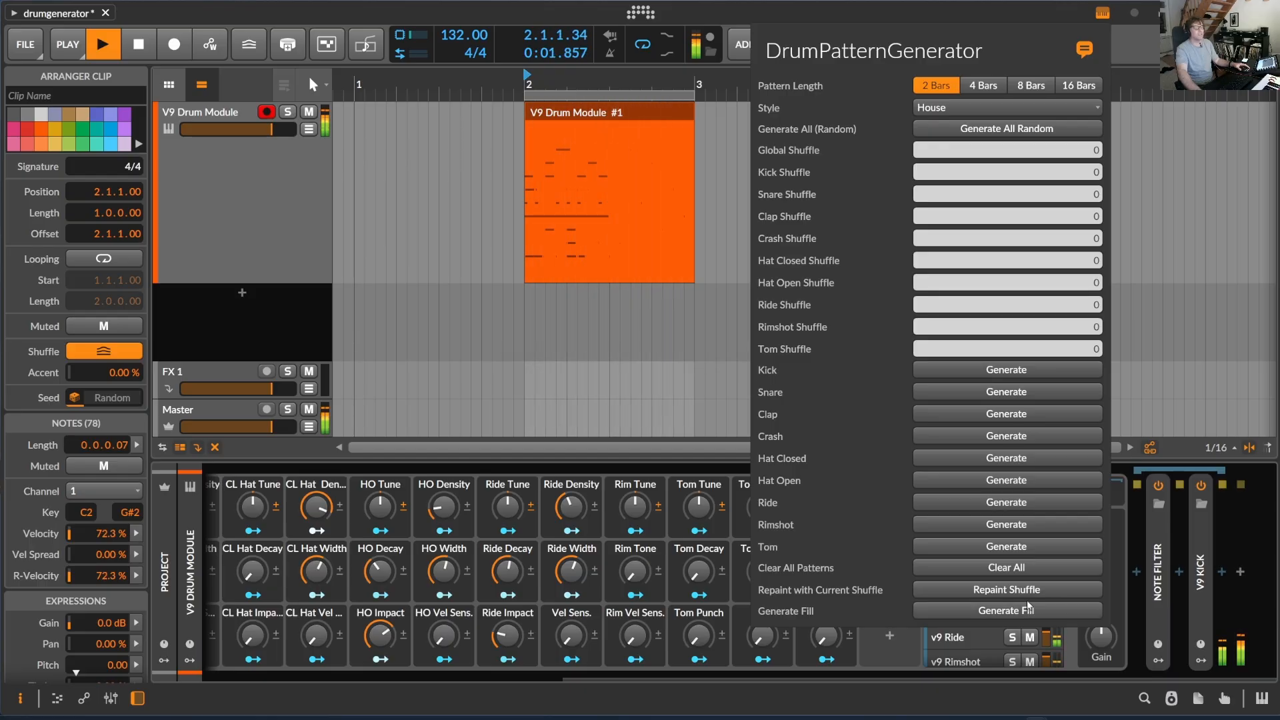
Step: Open the clip's notes in the editor, generate two additional fills during playback and stop it
double_click(608, 115)
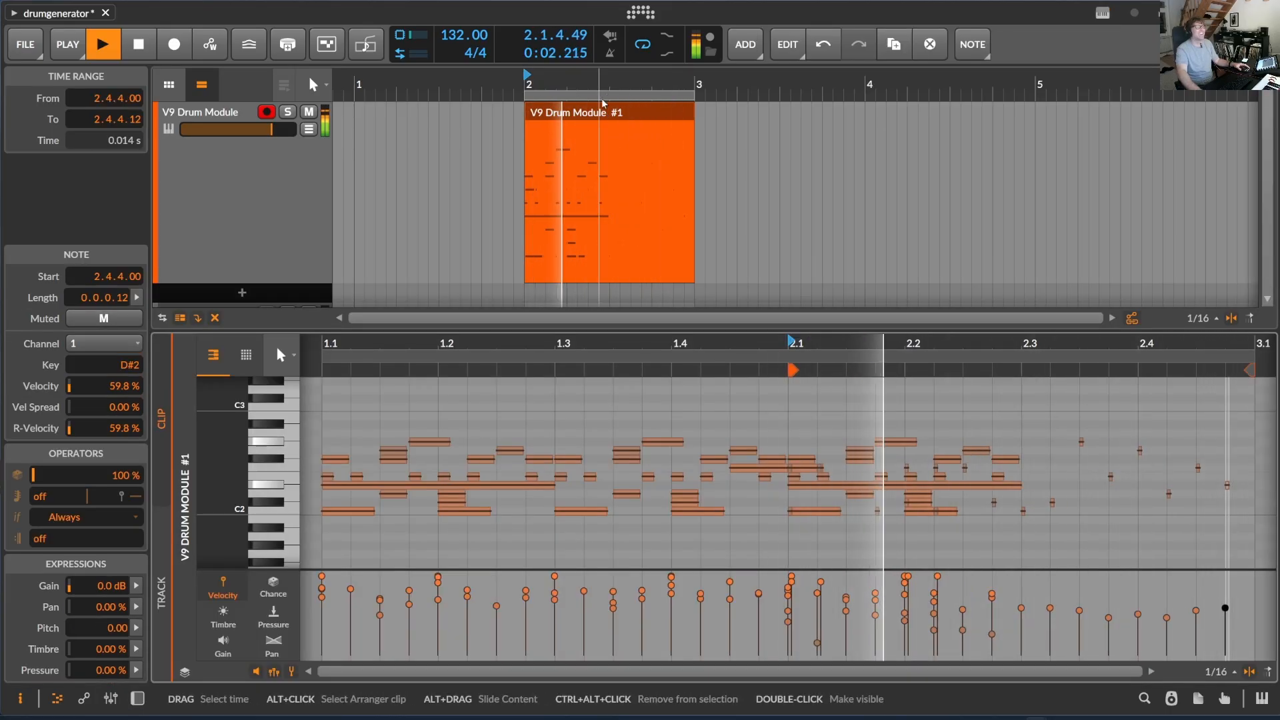
click(1103, 13)
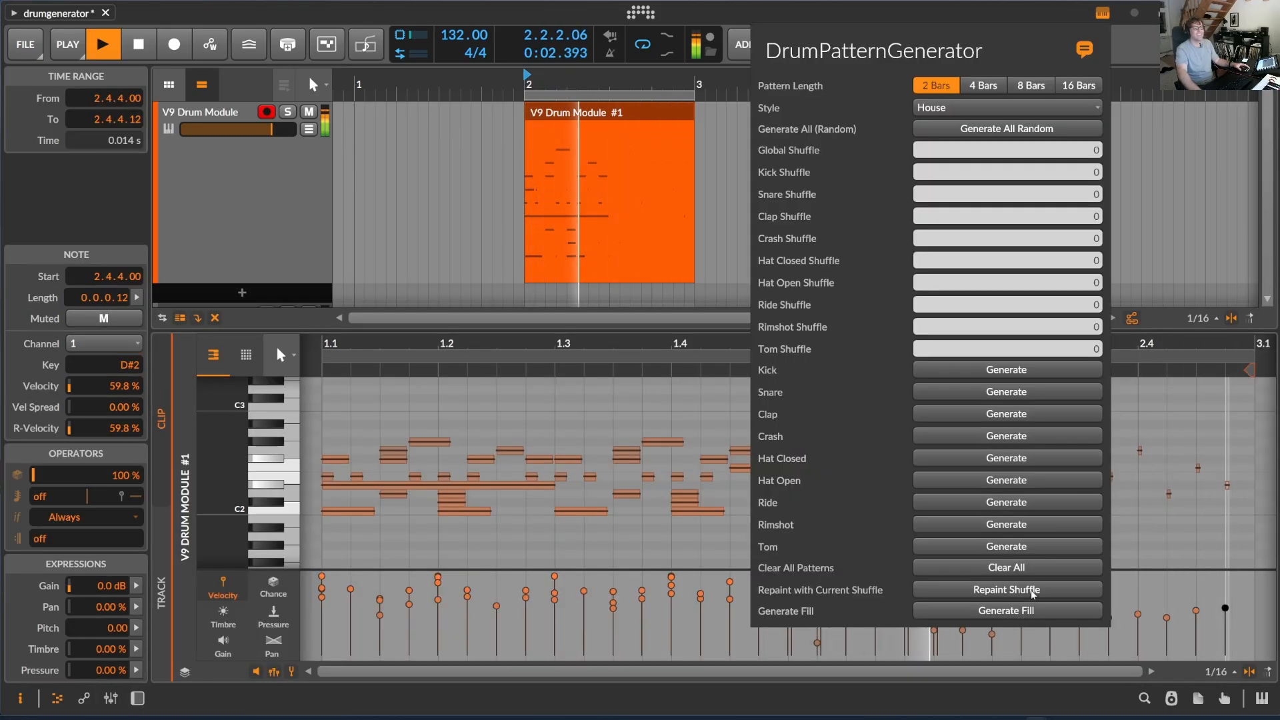
click(1023, 611)
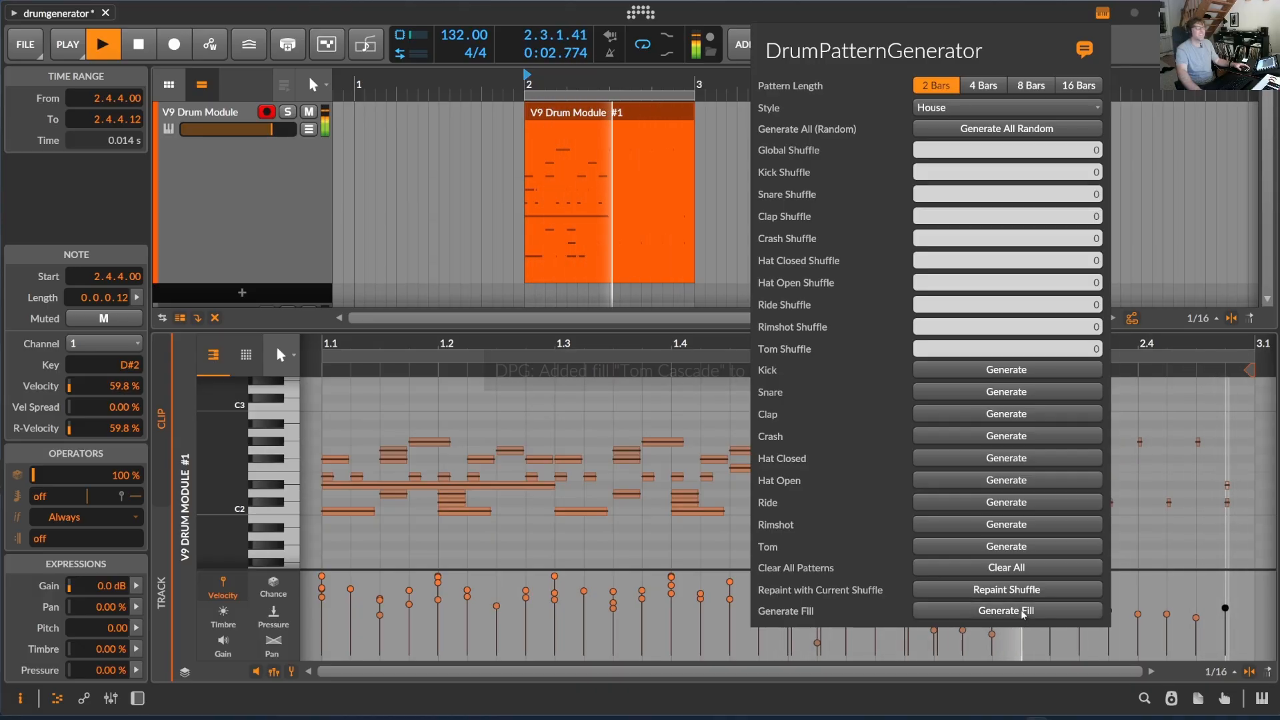
click(1023, 611)
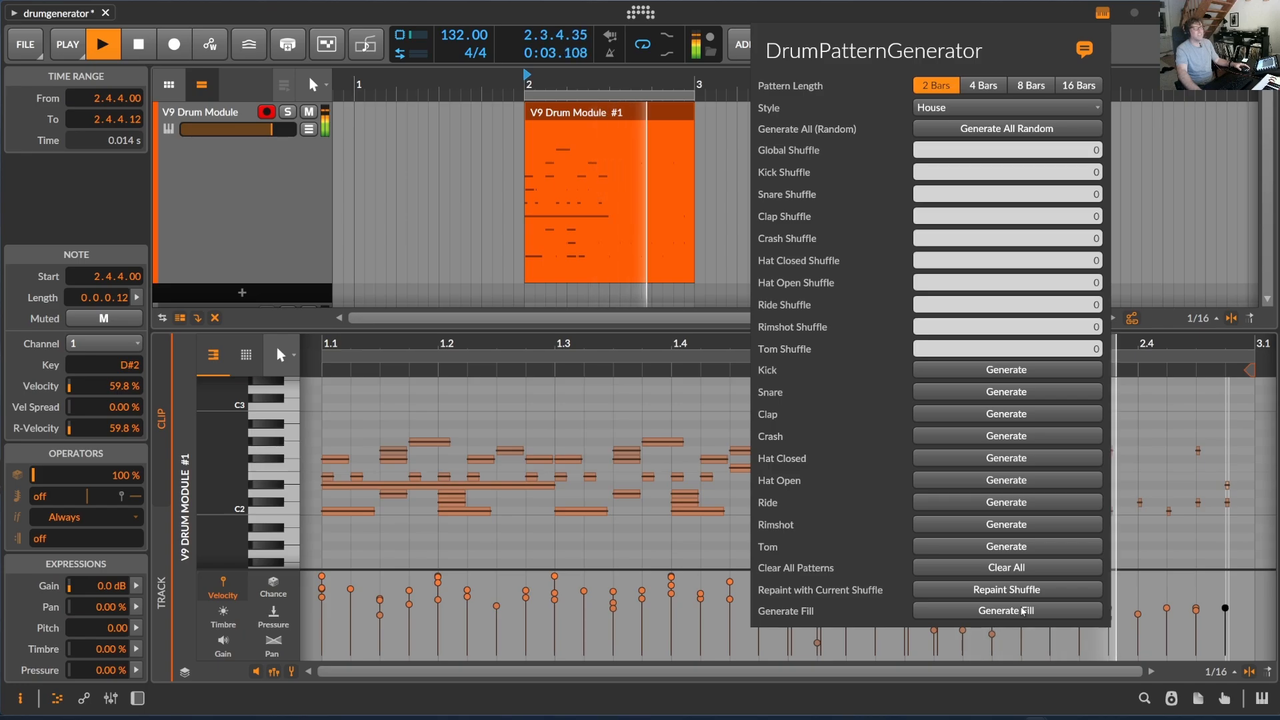
key(space)
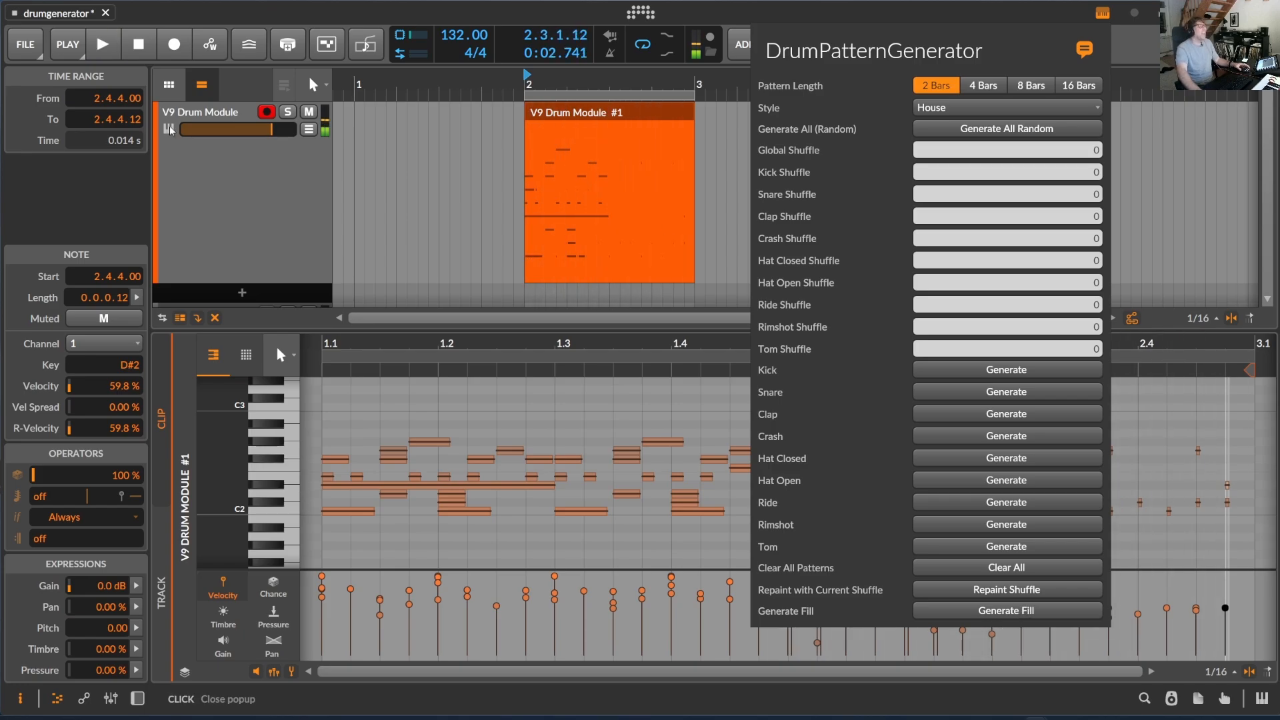
Step: Show the V9 Drum Module devices, examine the clip's notes up close and reopen the DrumPatternGenerator
click(206, 108)
double_click(206, 110)
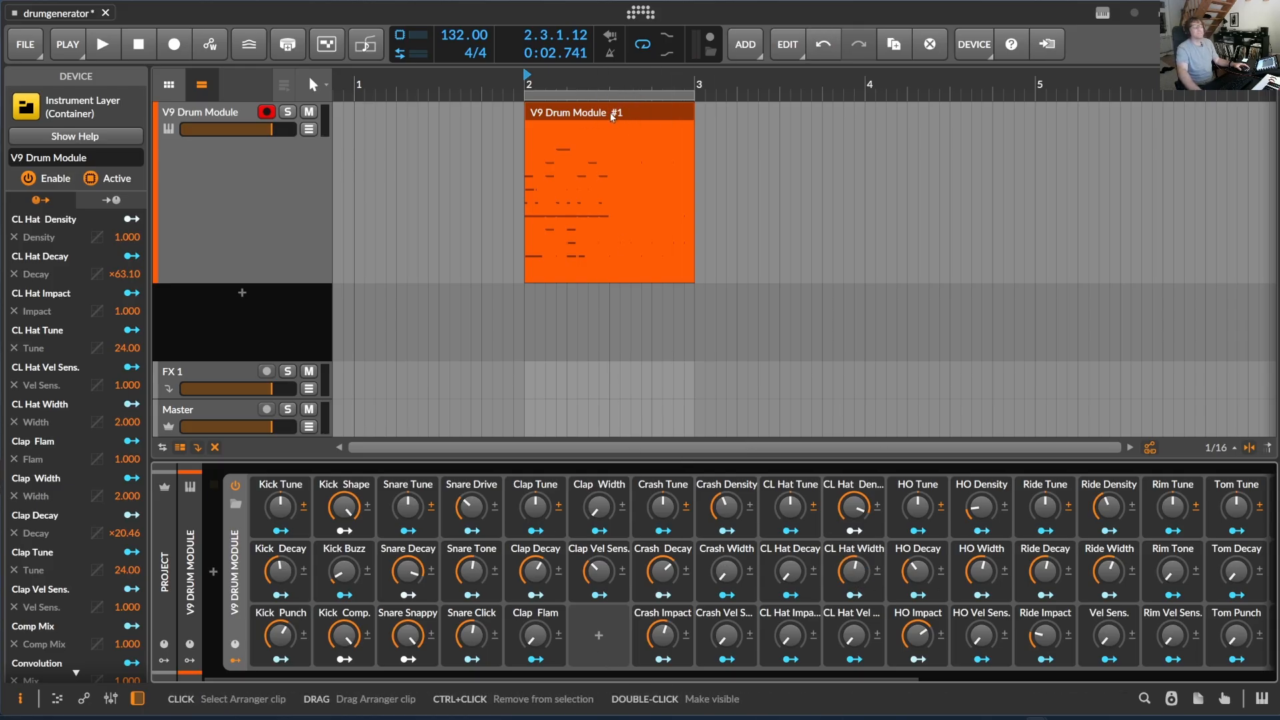
drag(599, 80, 651, 78)
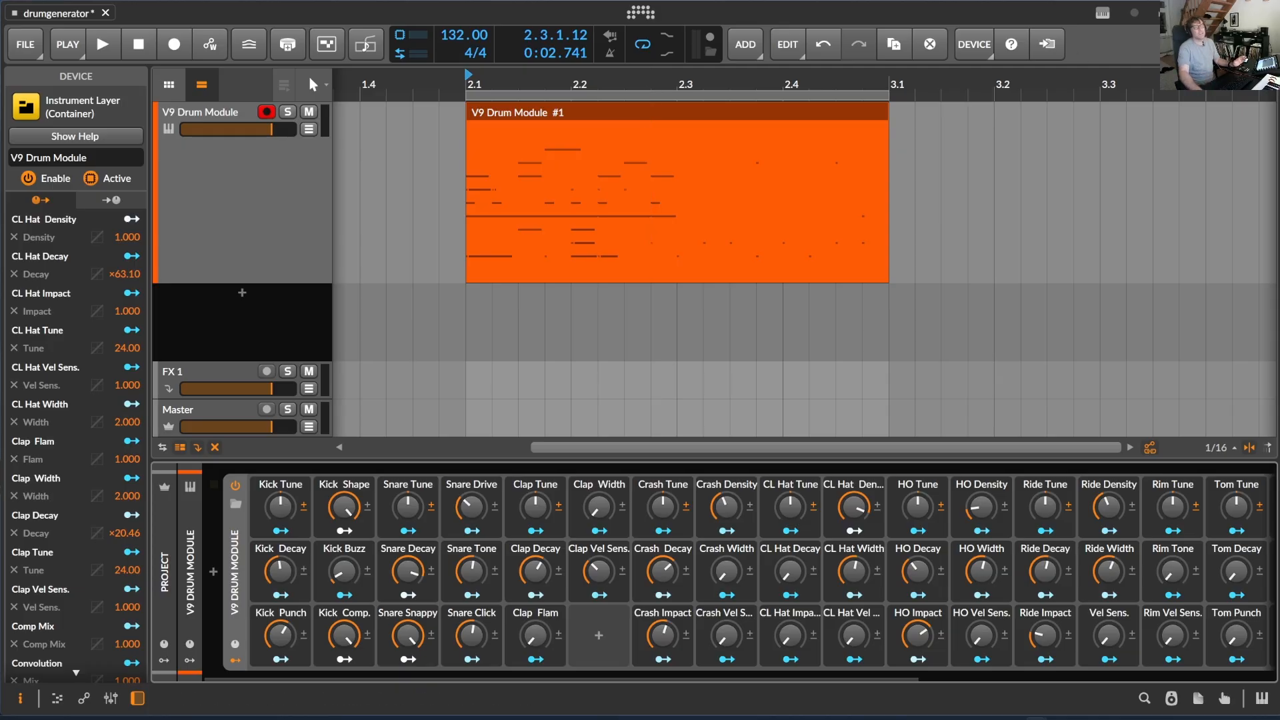
click(1103, 12)
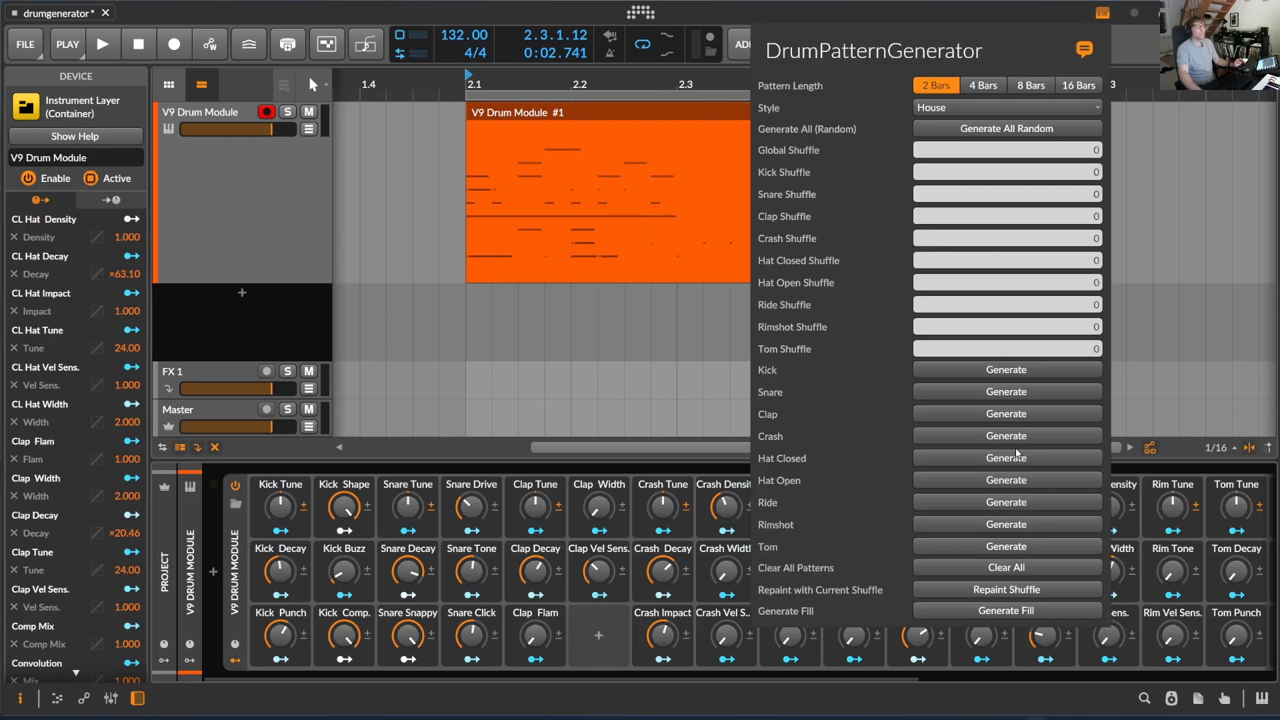